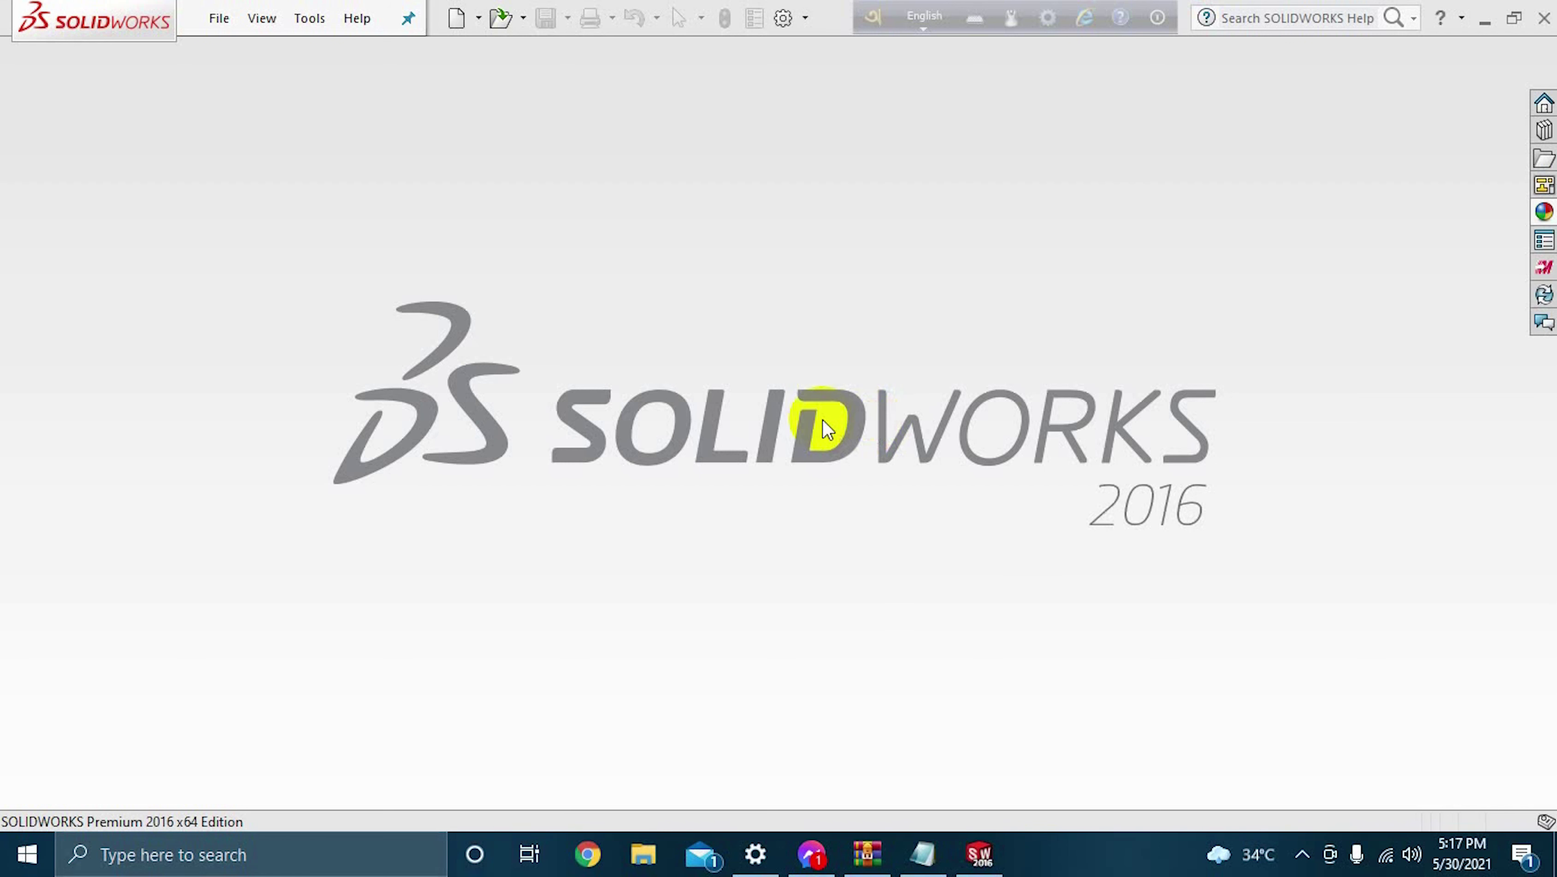
# Use the language toolbar's options menu to choose Jump to system tray.
pyautogui.click(1157, 19)
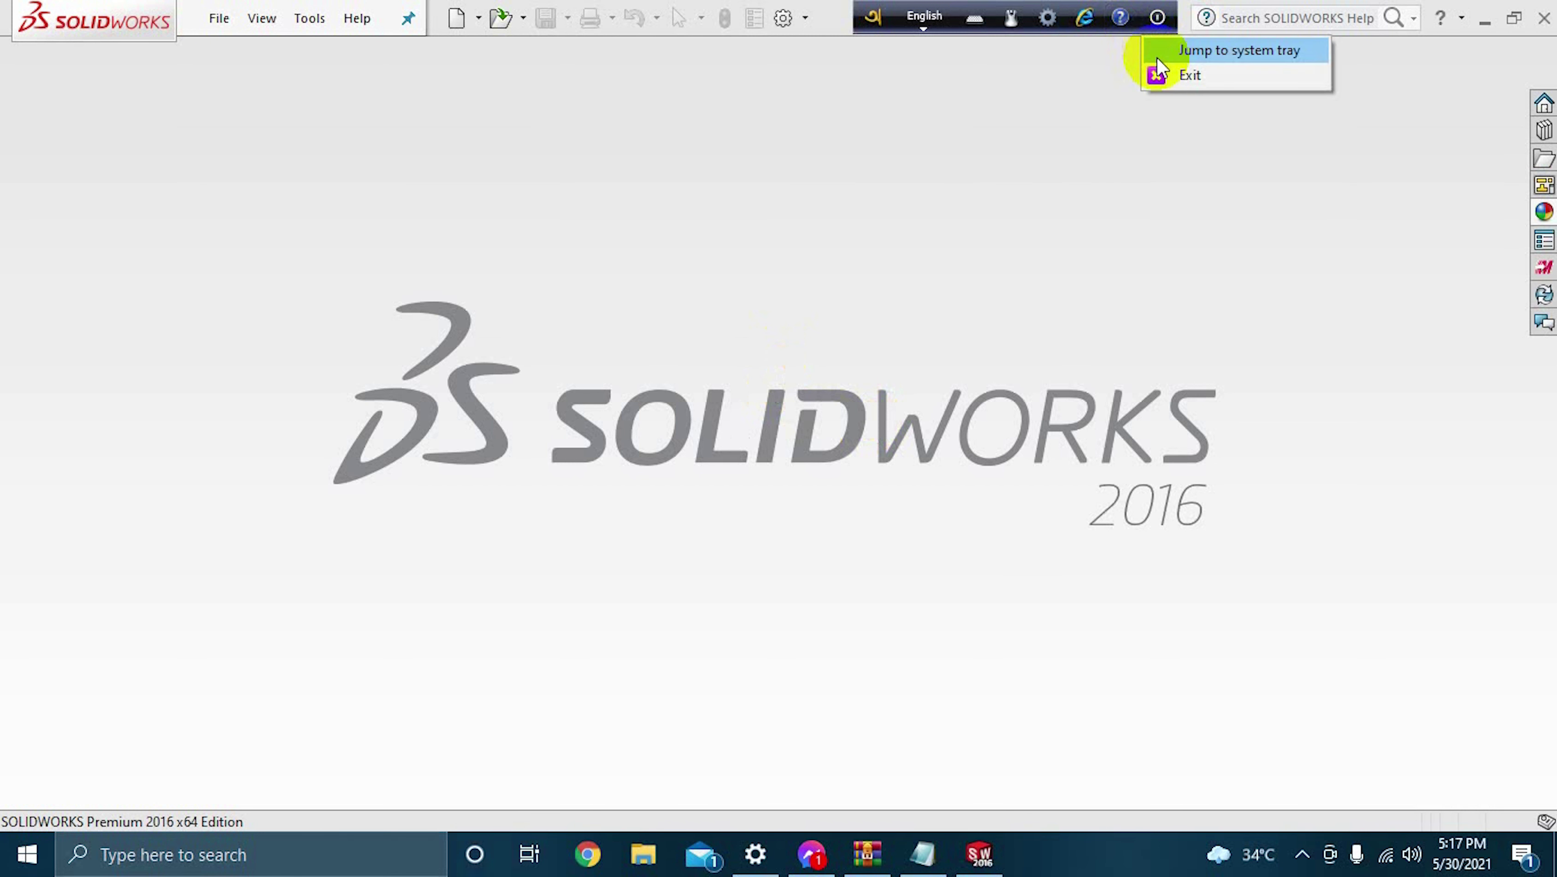
pyautogui.click(1157, 57)
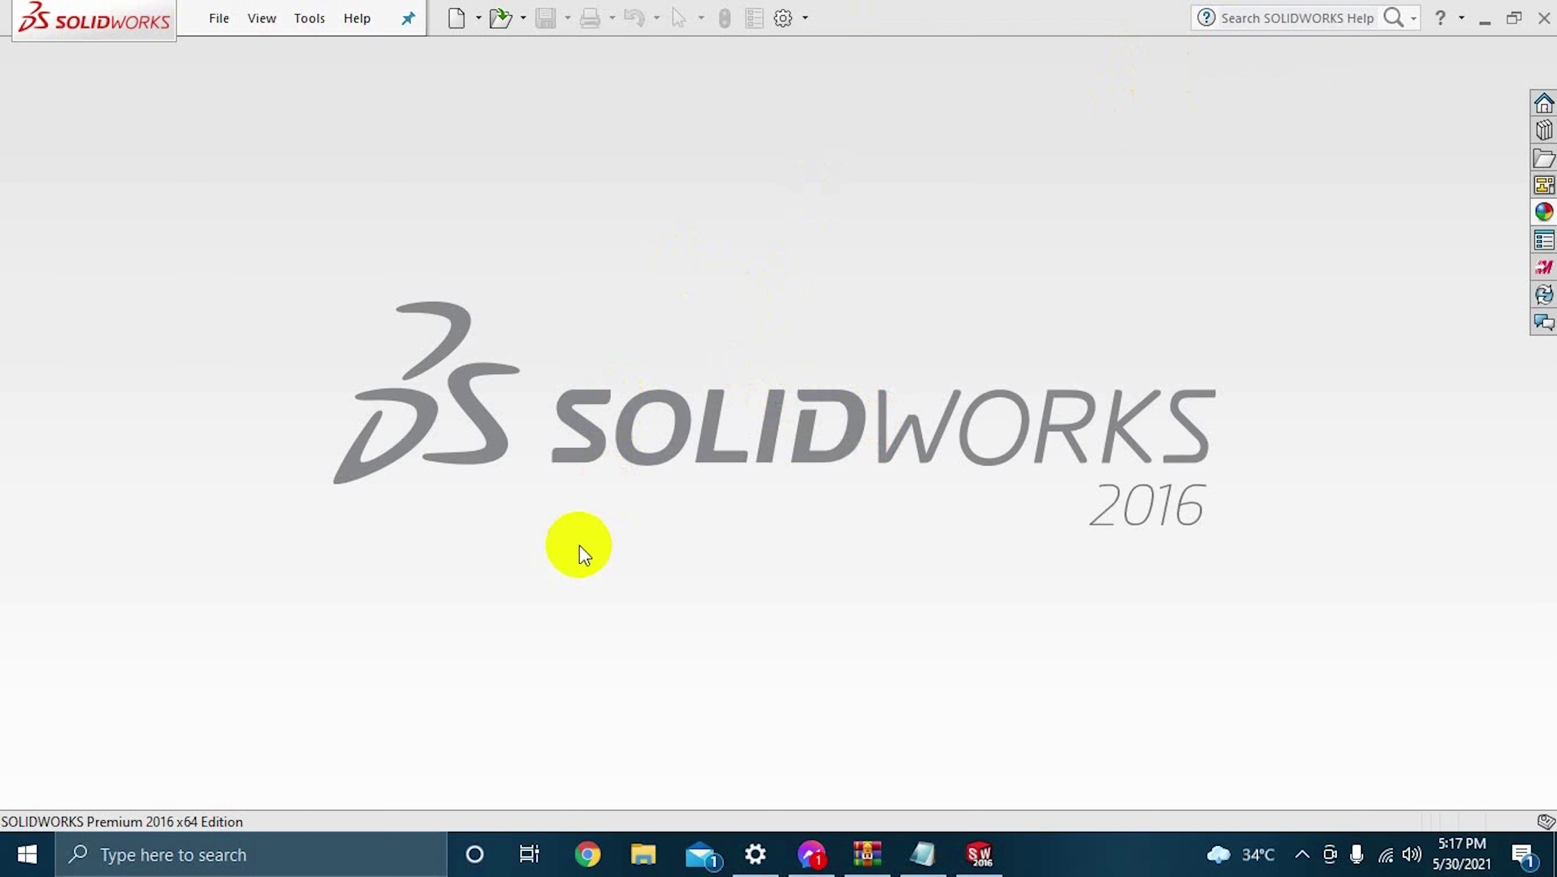
# Launch Windows Magnifier from Windows search and zoom the screen to 200%.
pyautogui.click(279, 832)
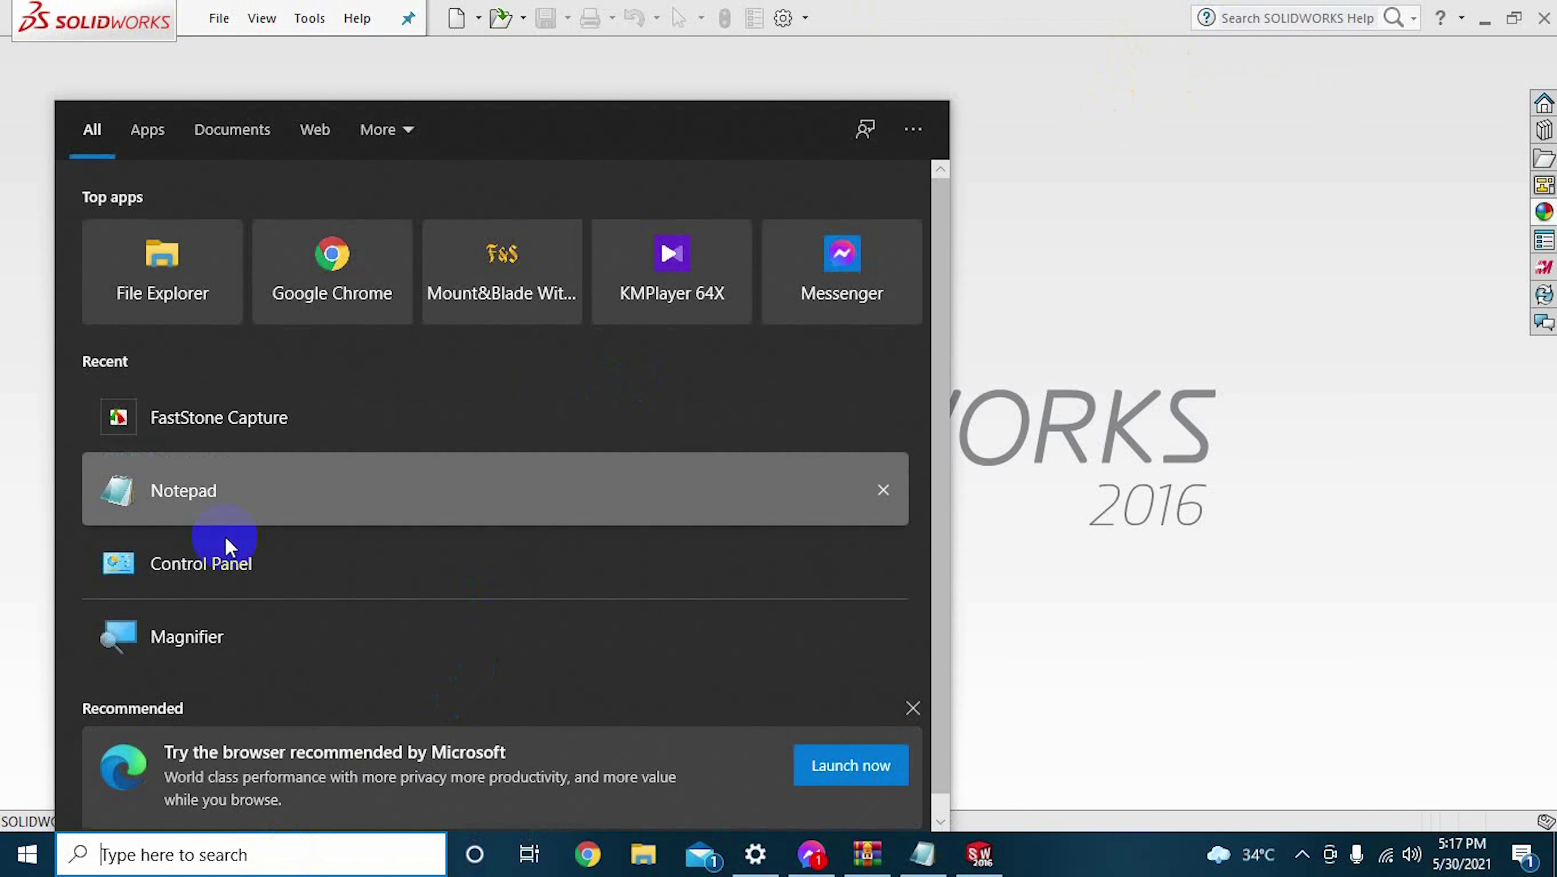
pyautogui.click(166, 623)
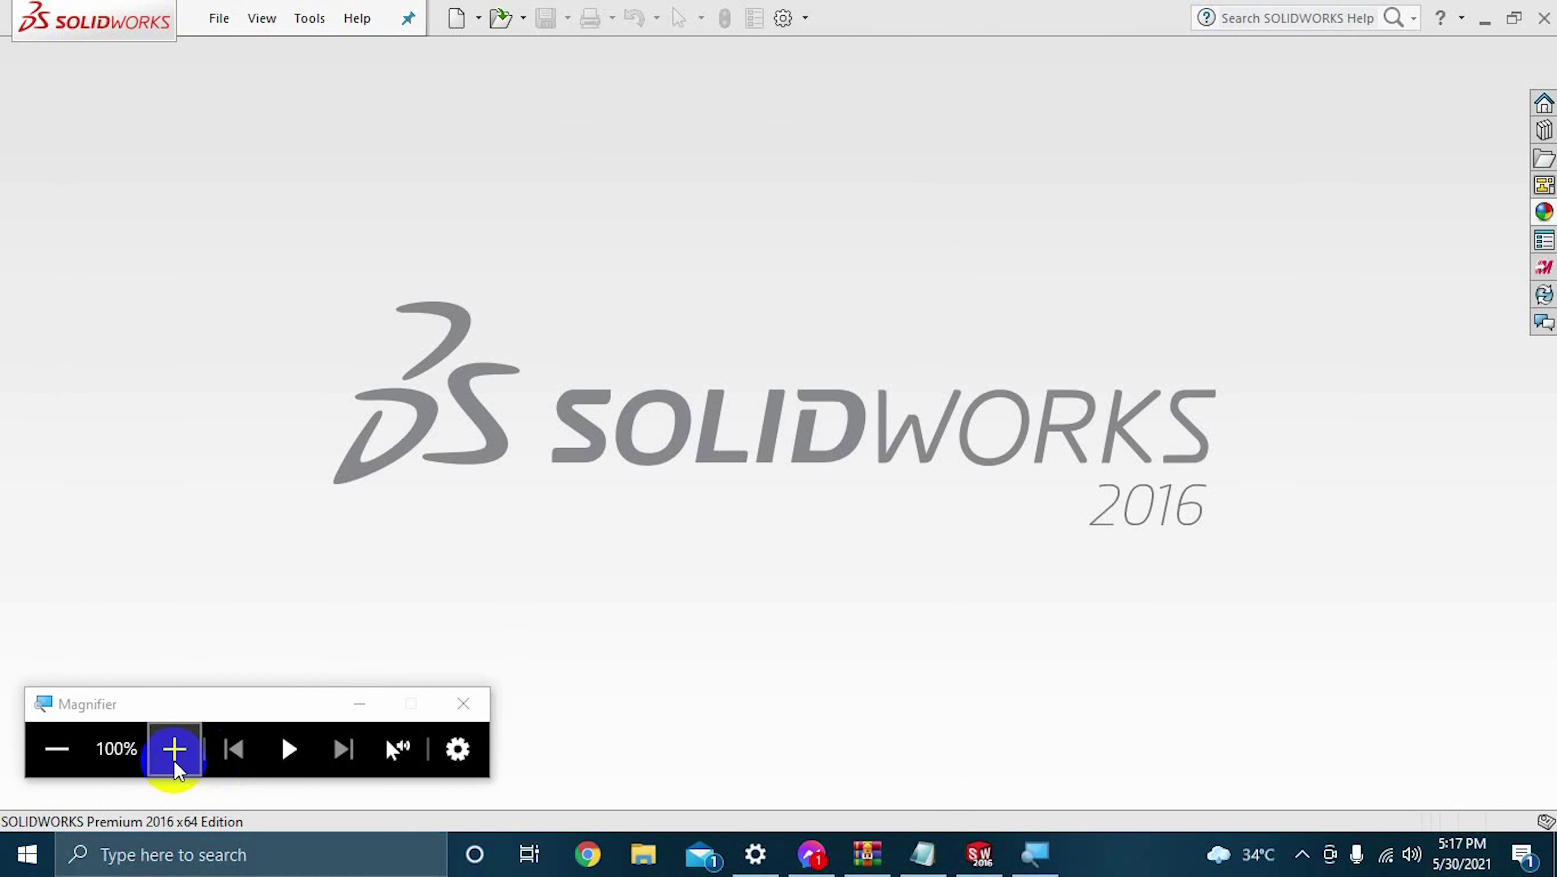
pyautogui.click(174, 748)
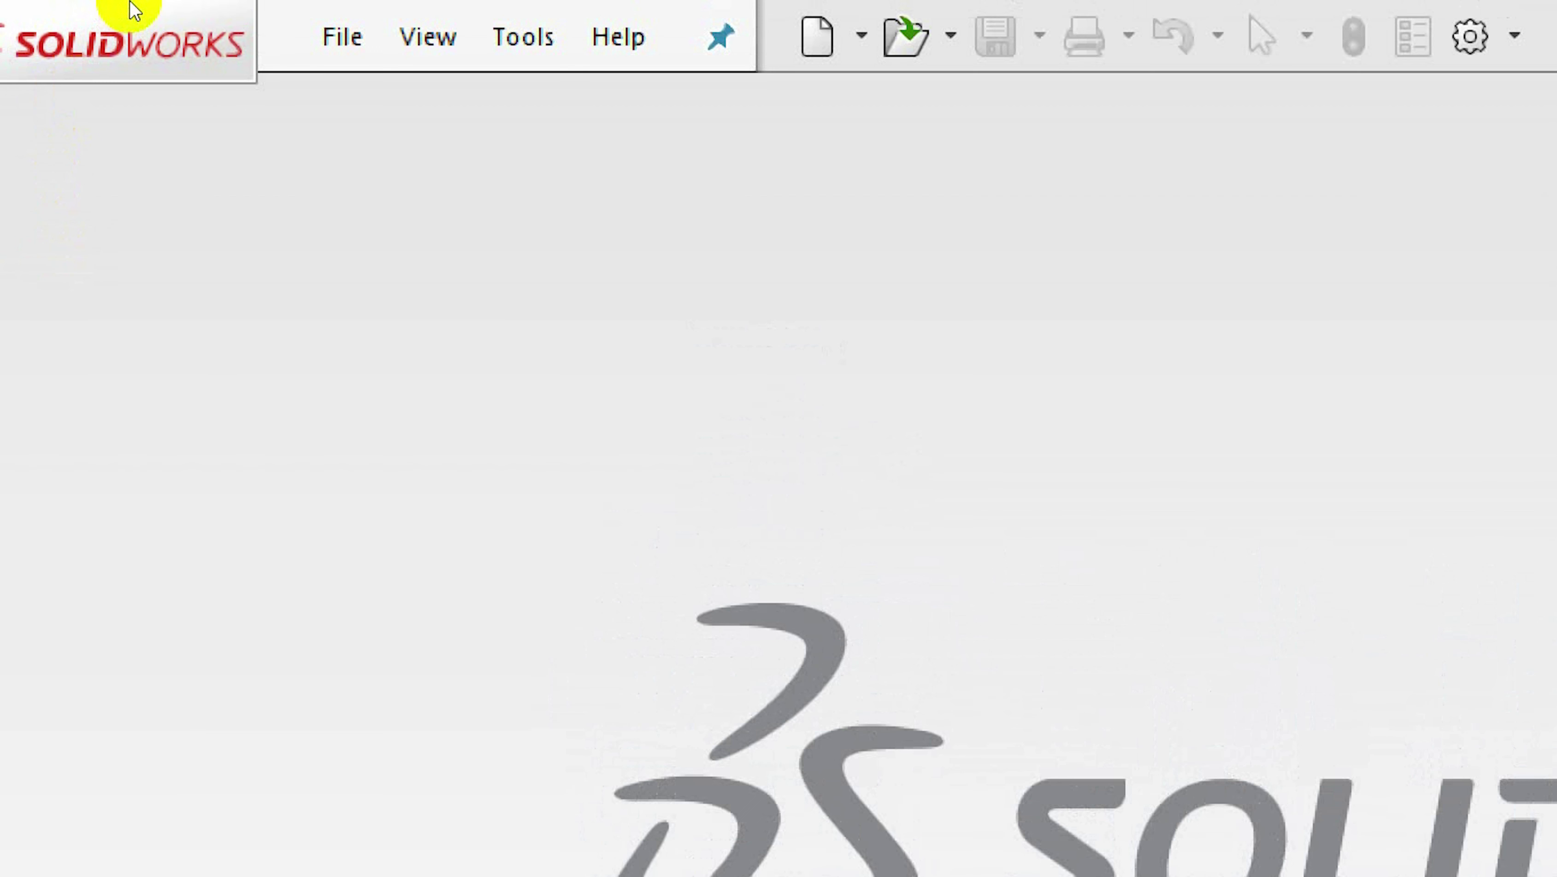
pyautogui.click(259, 27)
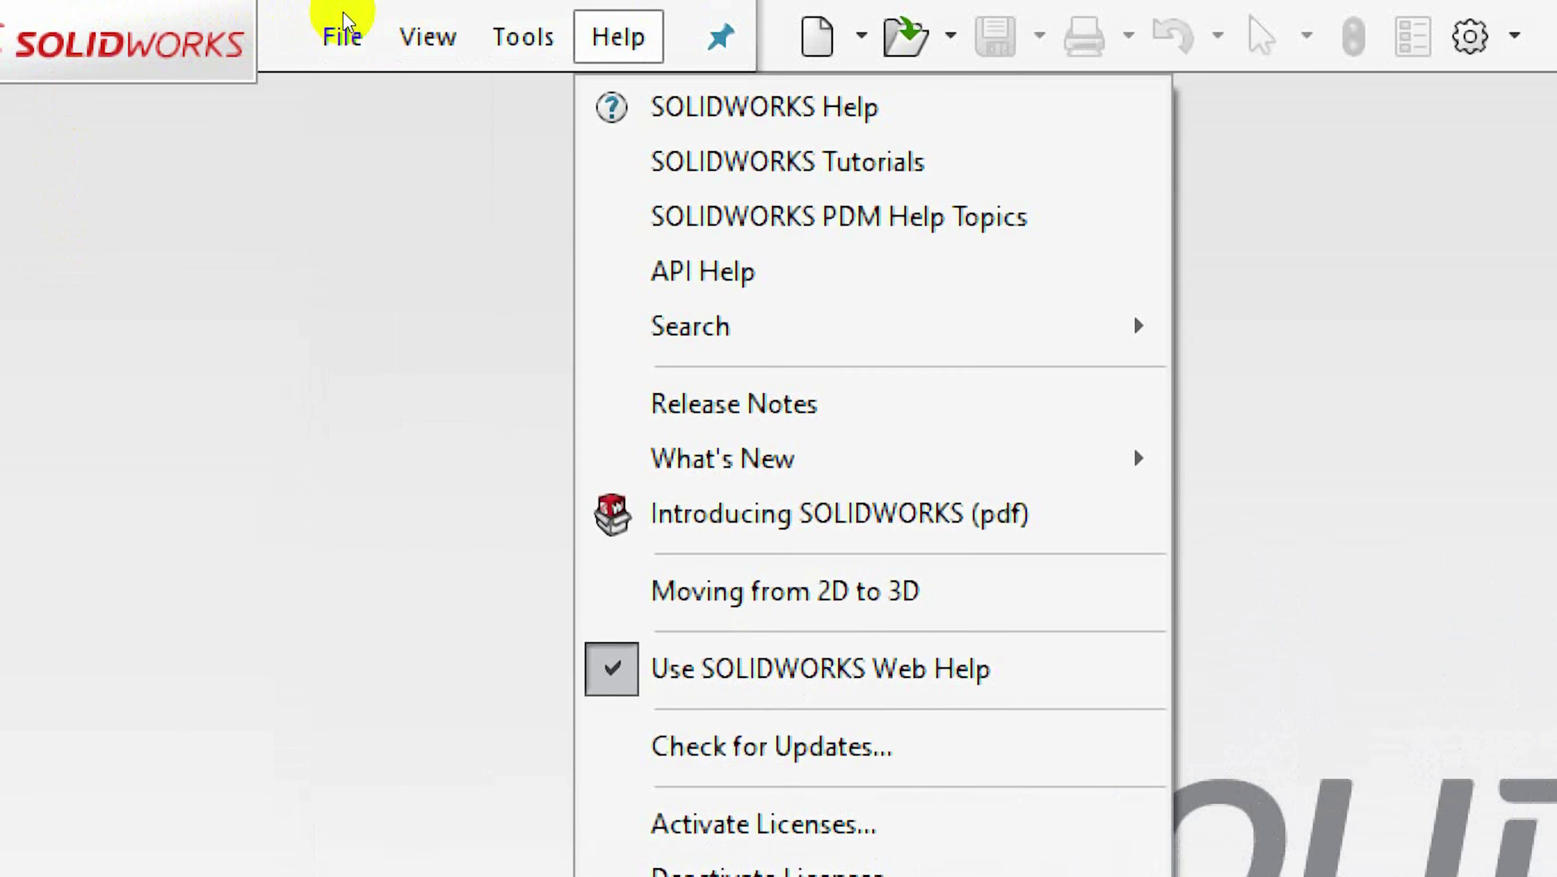
pyautogui.click(264, 135)
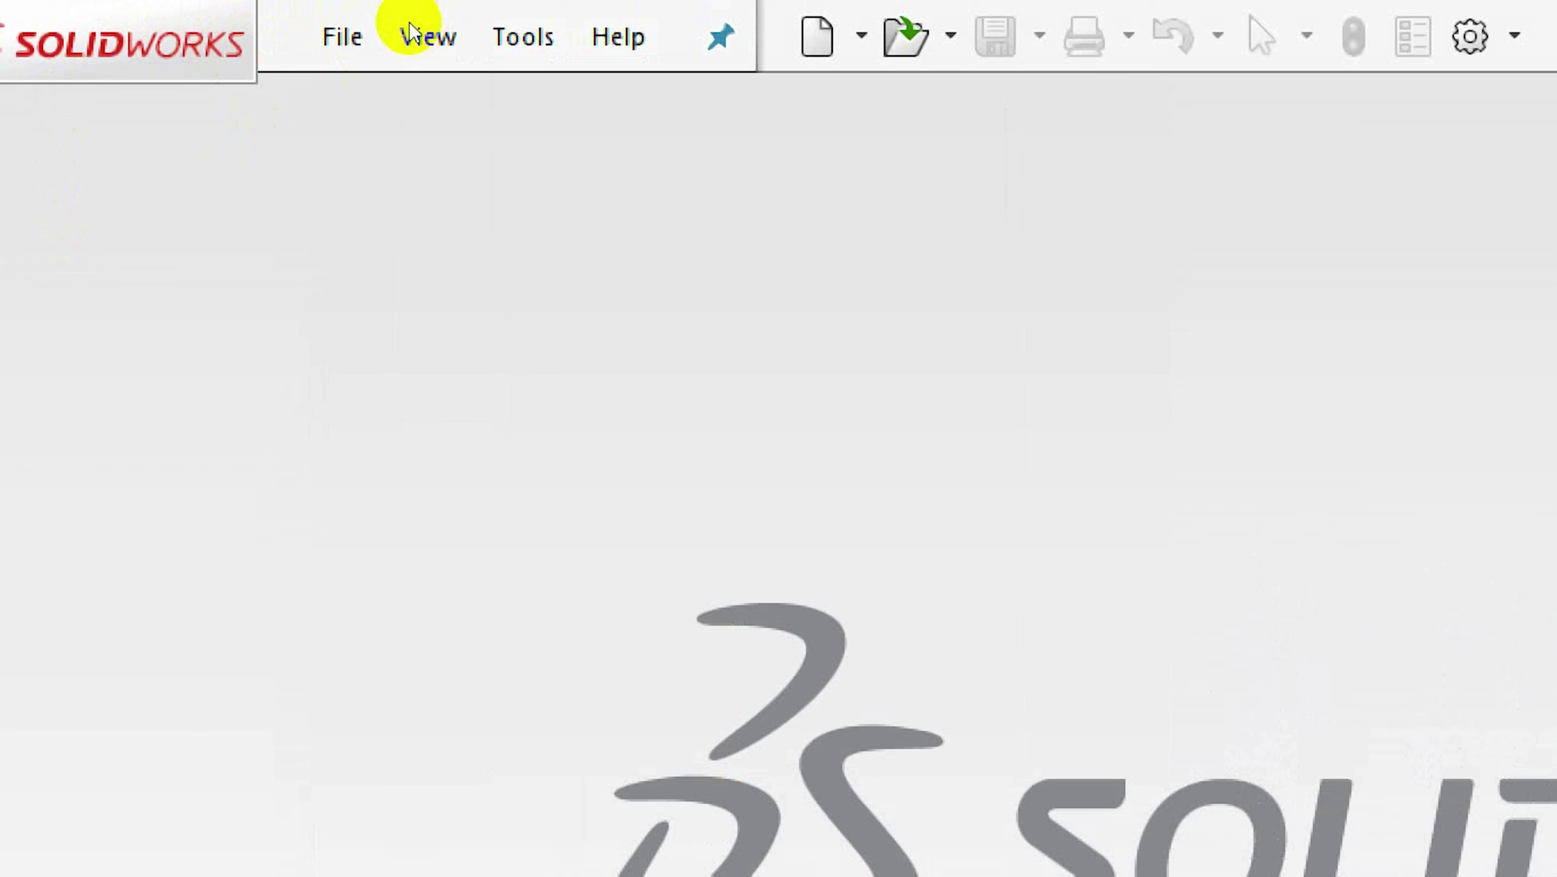
pyautogui.hotkey('alt', 'h')
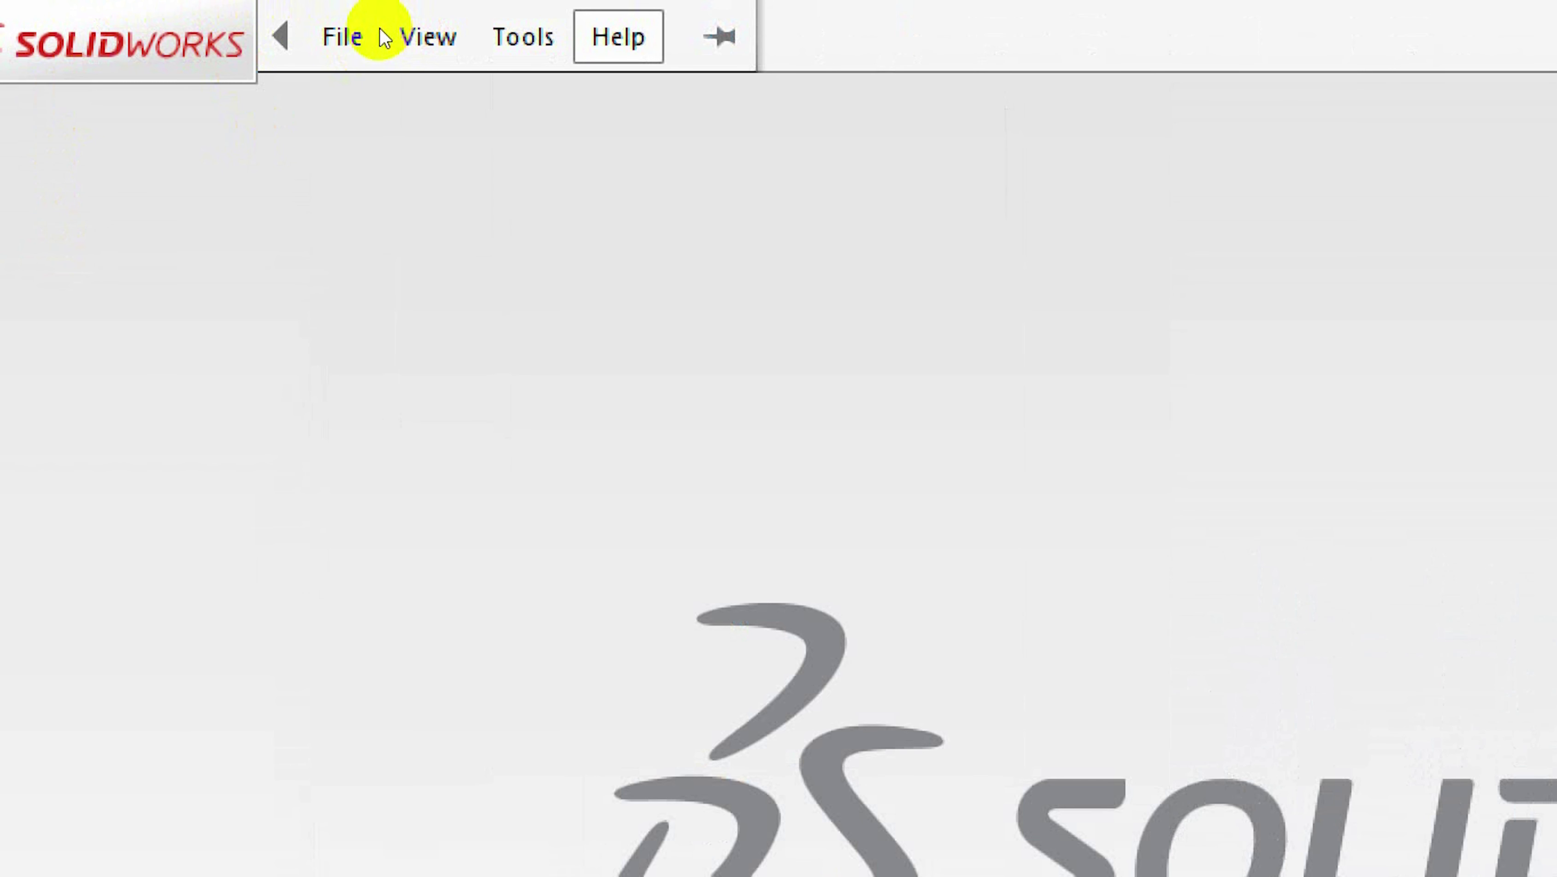
pyautogui.press('Left')
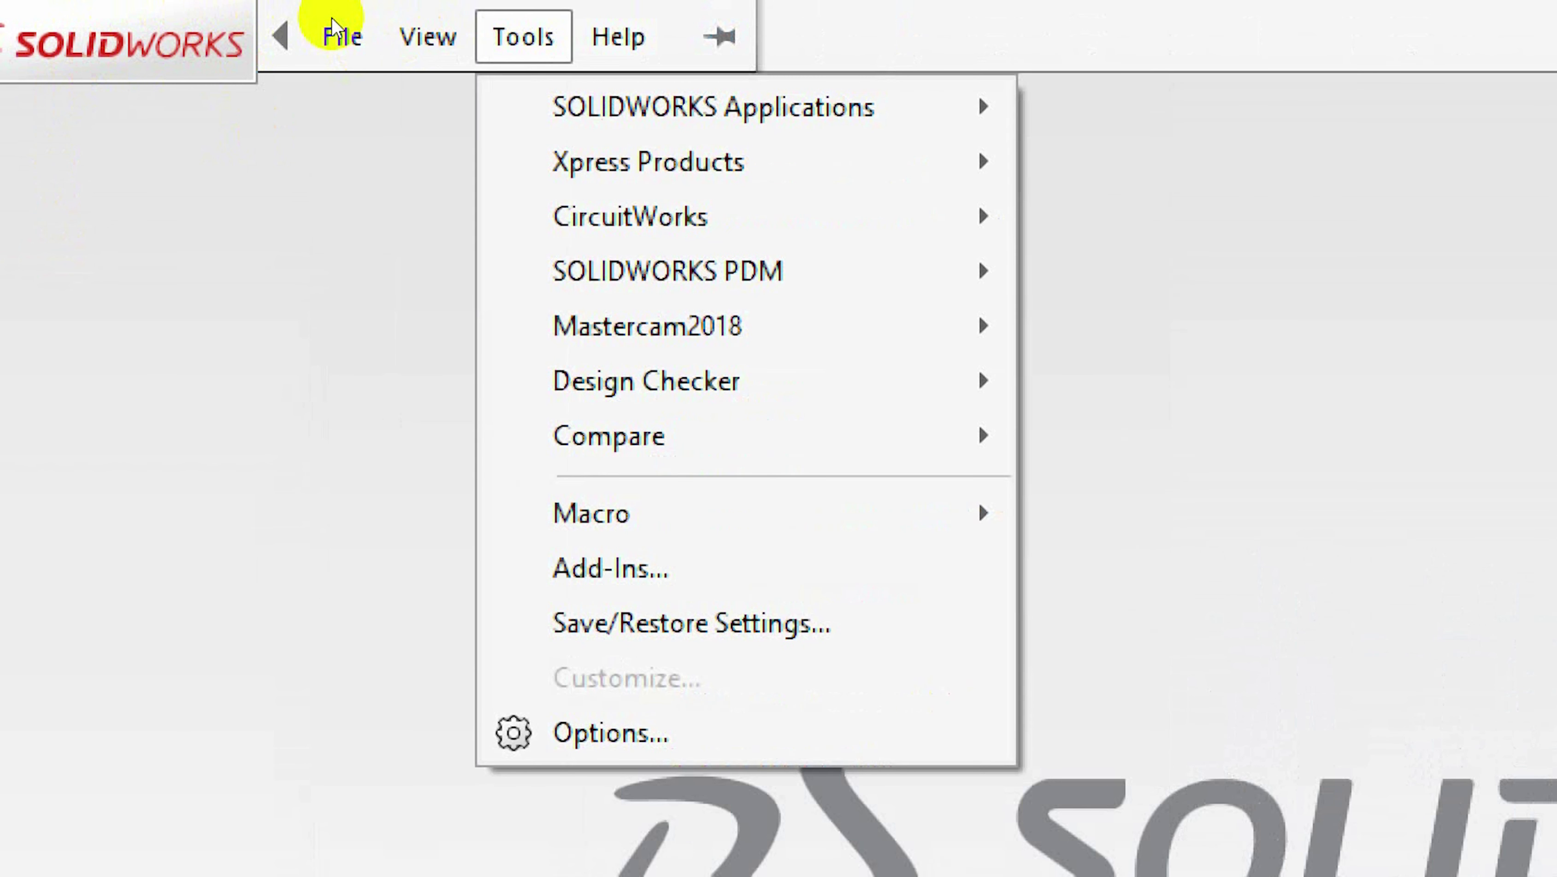
pyautogui.press('Left')
pyautogui.press('Left')
pyautogui.press('Left')
pyautogui.press('Right')
pyautogui.press('Left')
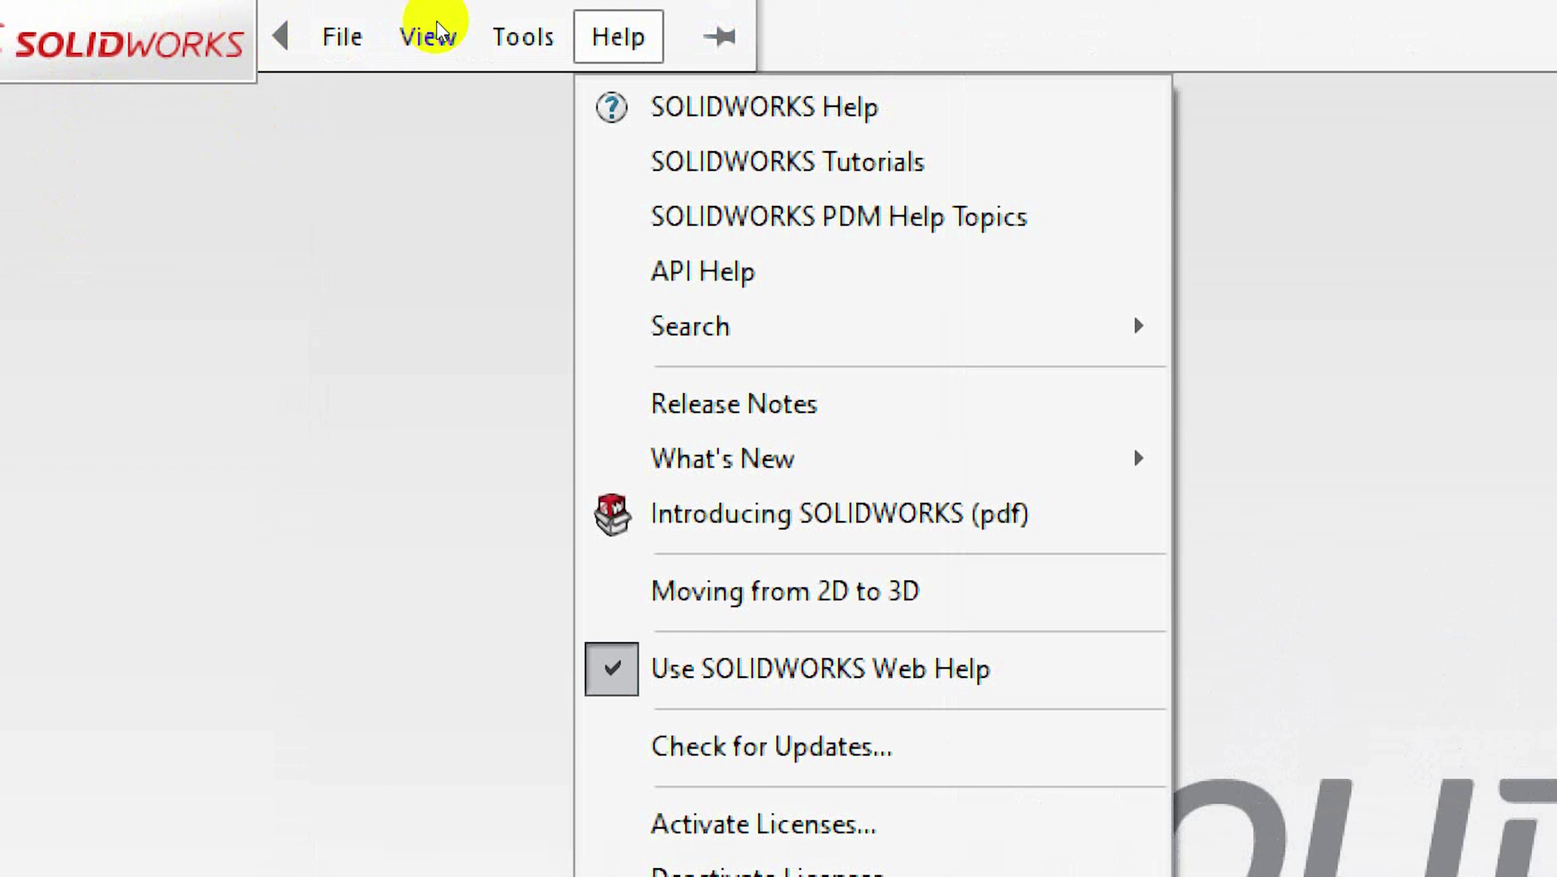
pyautogui.press('Escape')
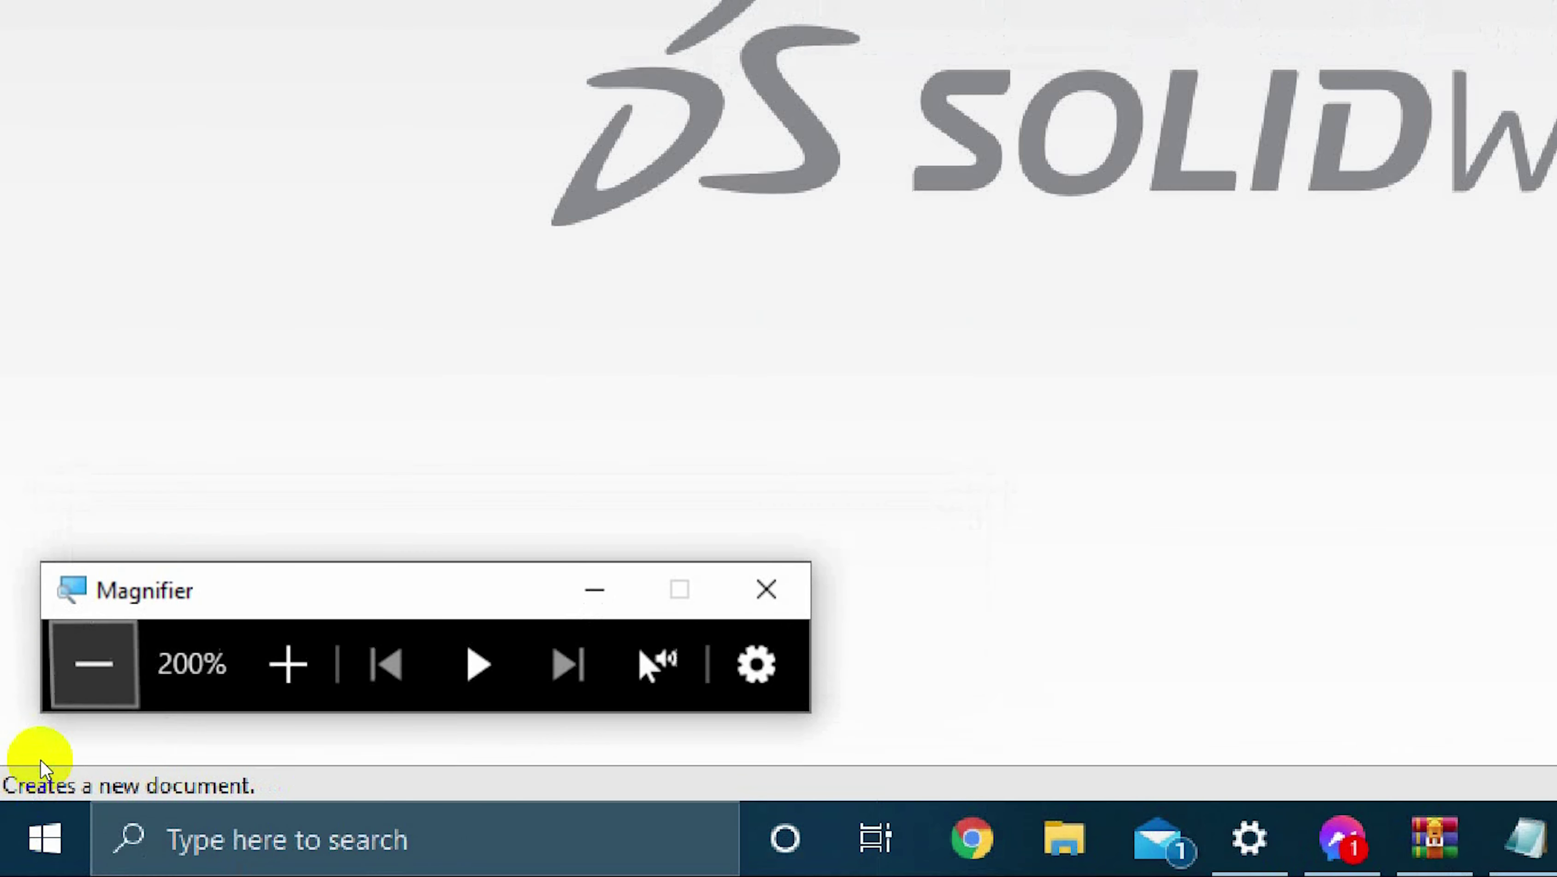
pyautogui.press('super+minus')
# Compare the Assembly, Drawing and Part types in the New dialog, then create Part3 as a Part.
pyautogui.click(455, 20)
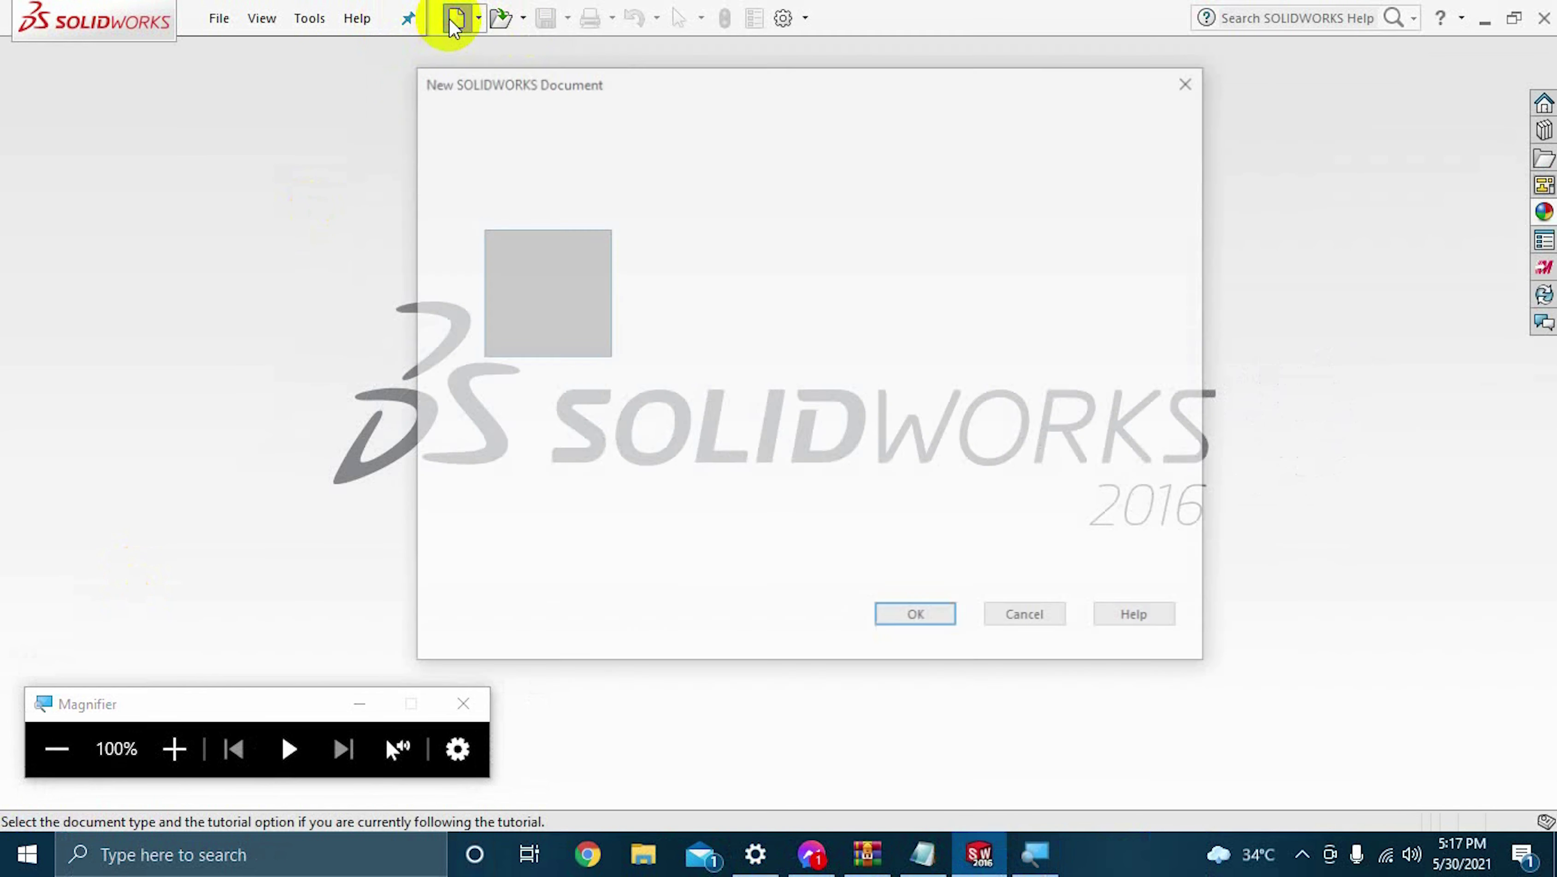
pyautogui.click(792, 307)
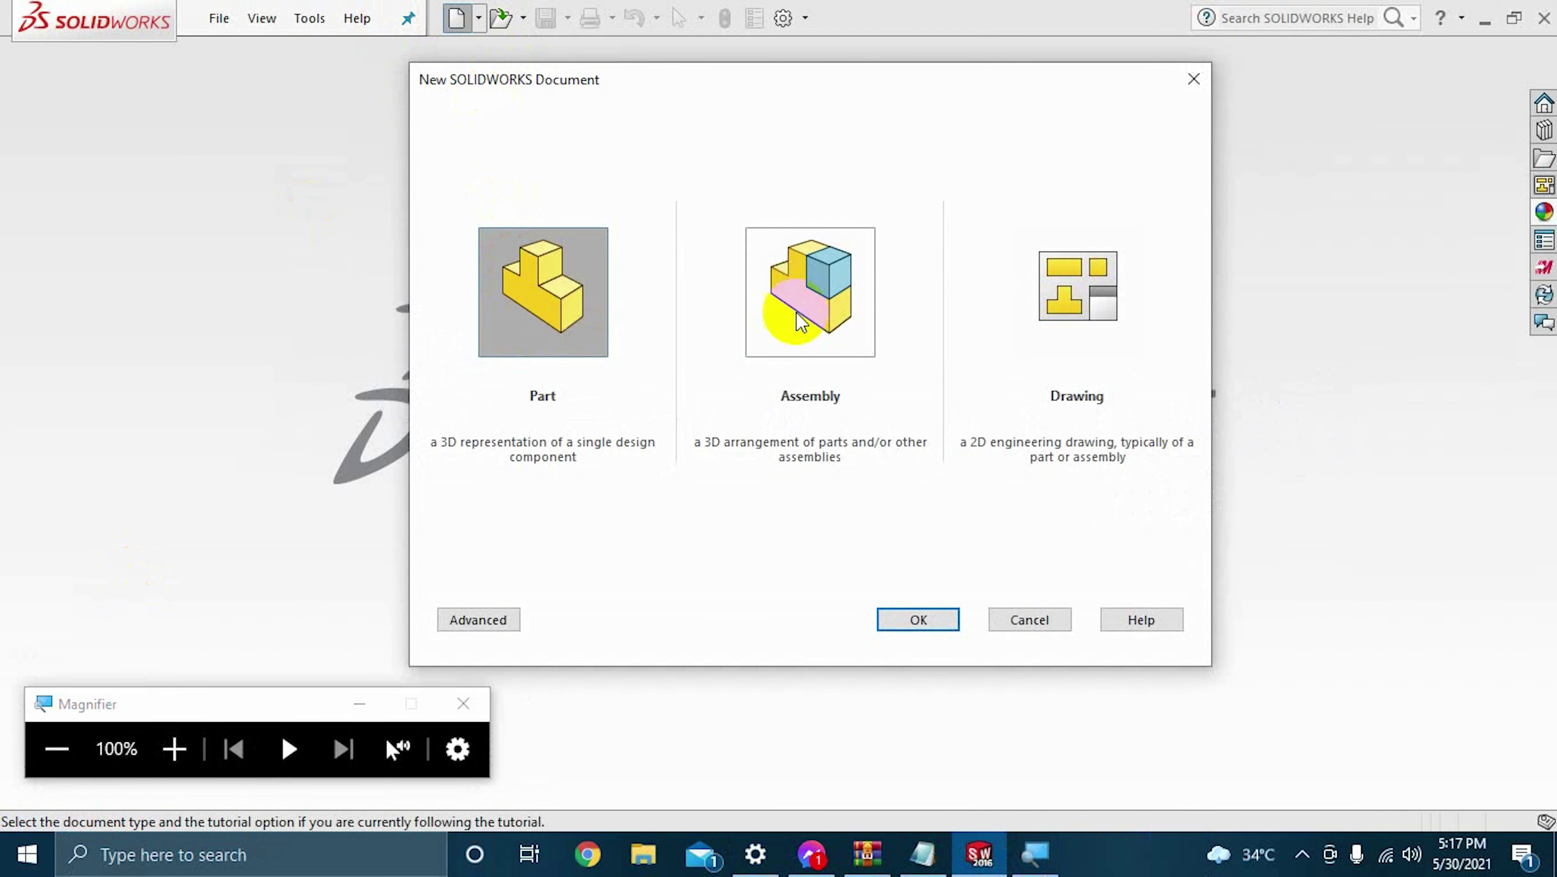
pyautogui.click(1085, 310)
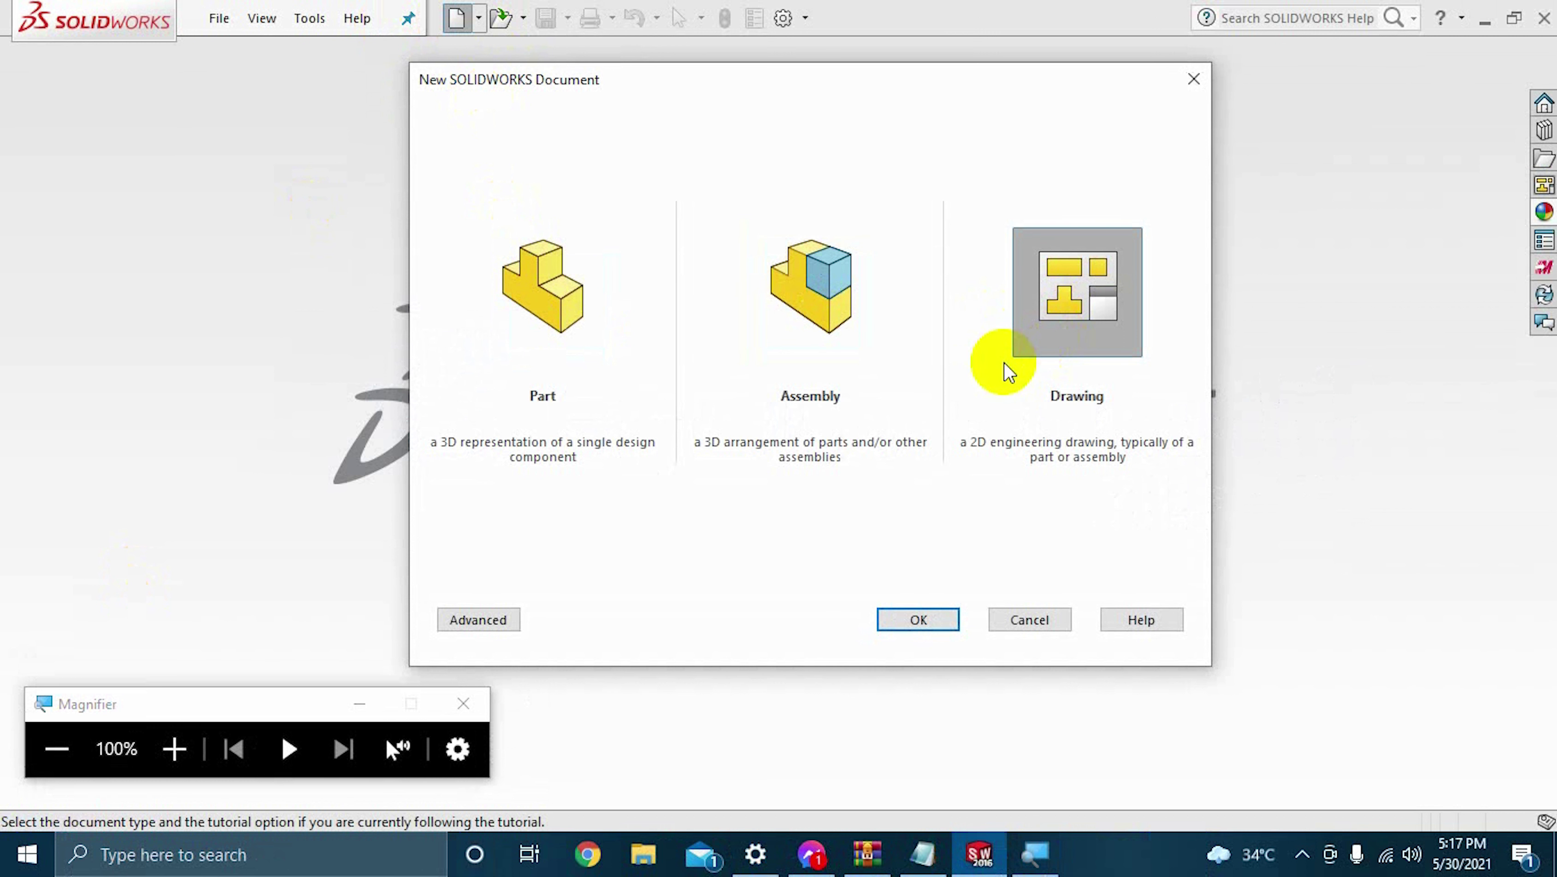
pyautogui.click(554, 283)
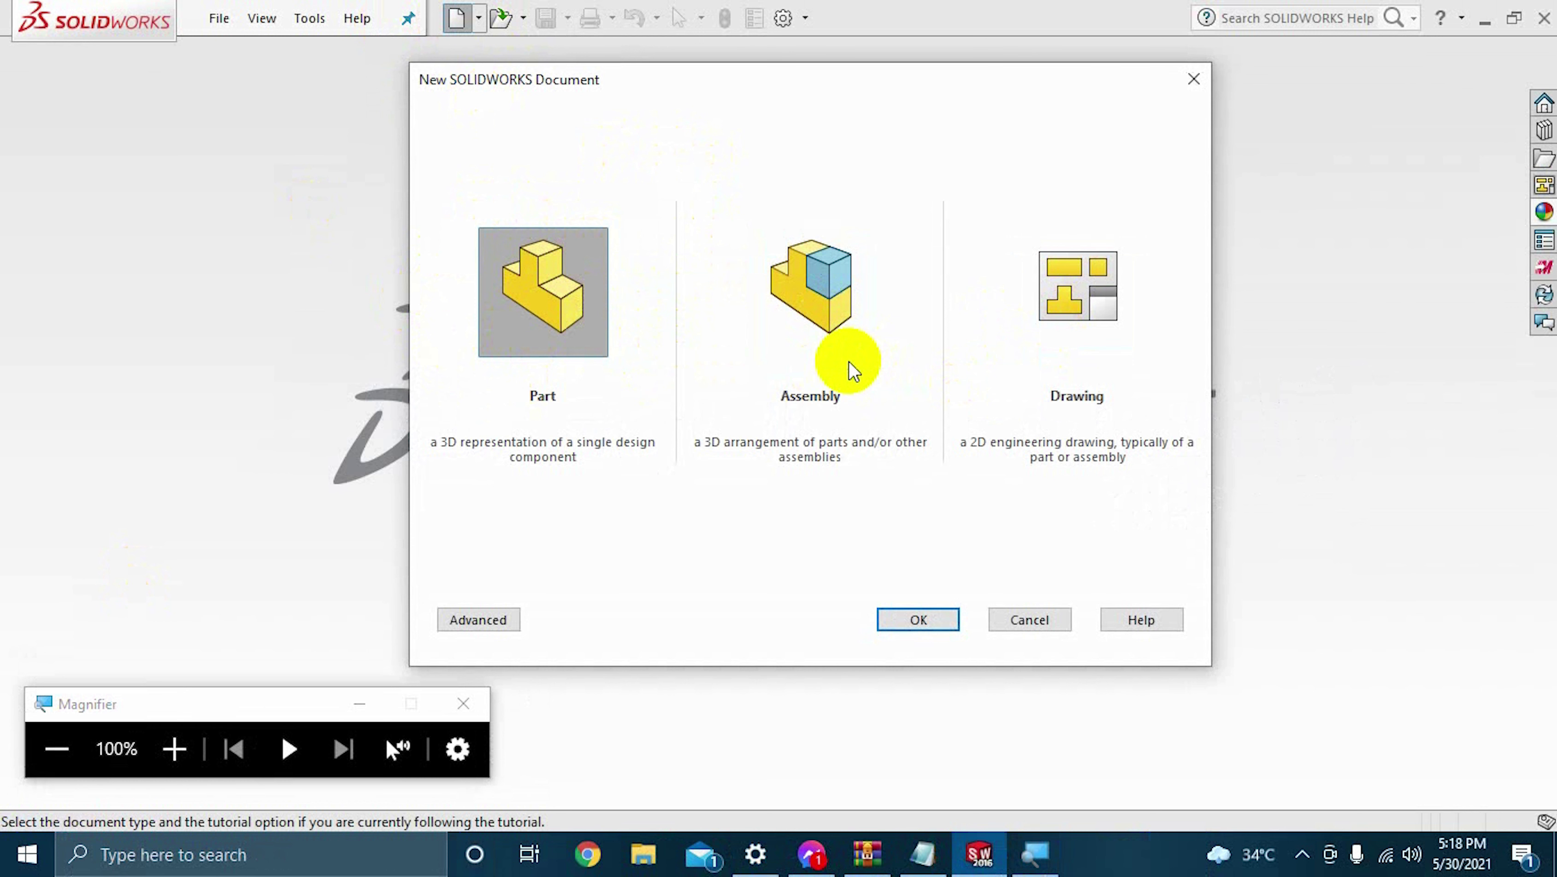
pyautogui.click(815, 329)
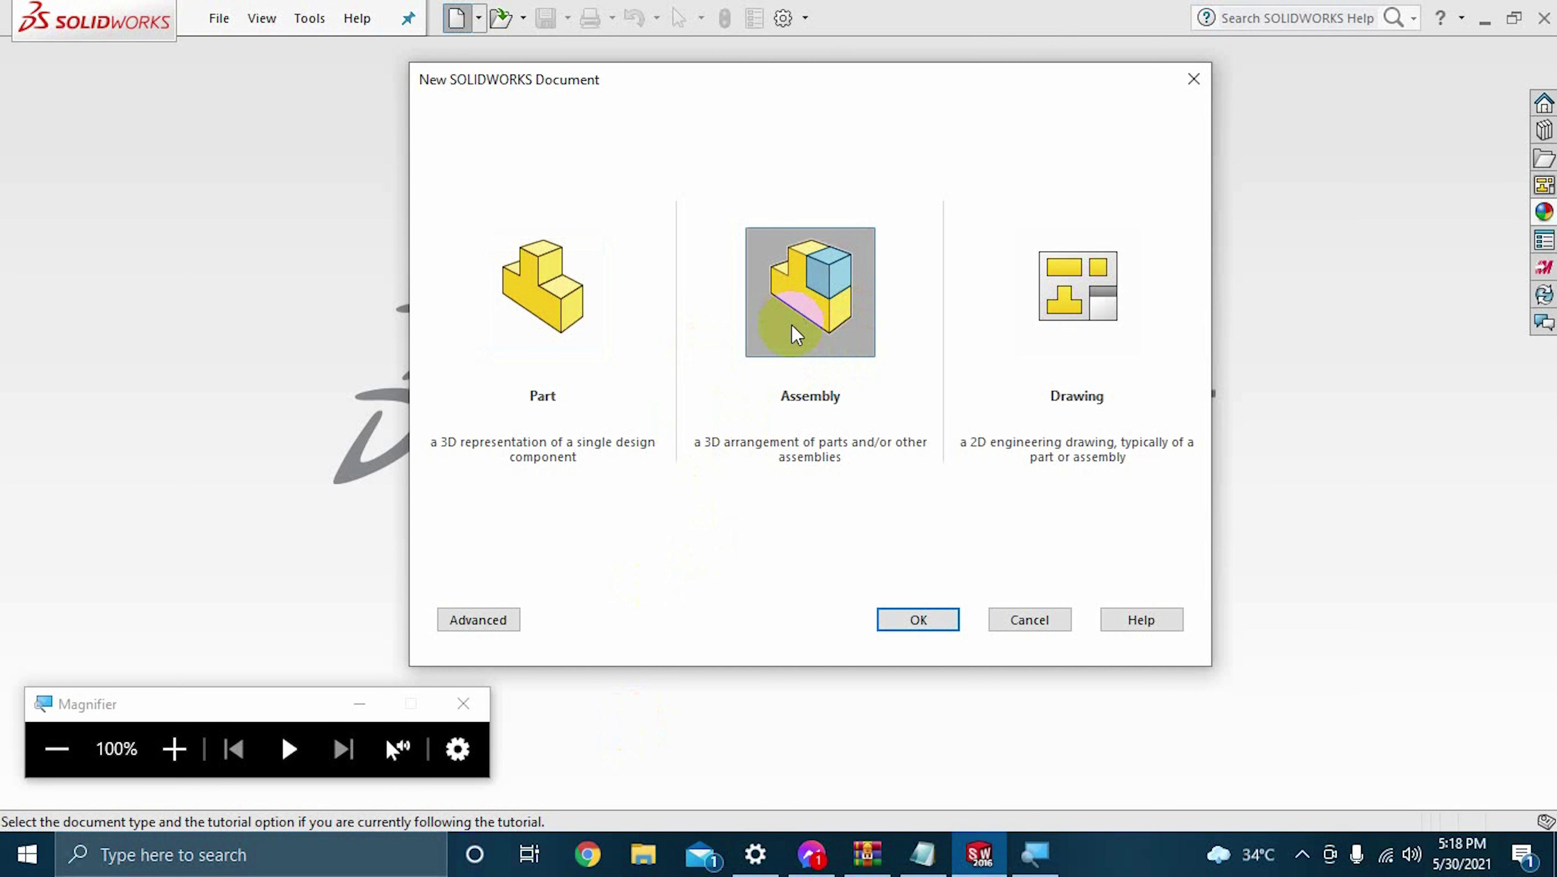
pyautogui.click(1044, 294)
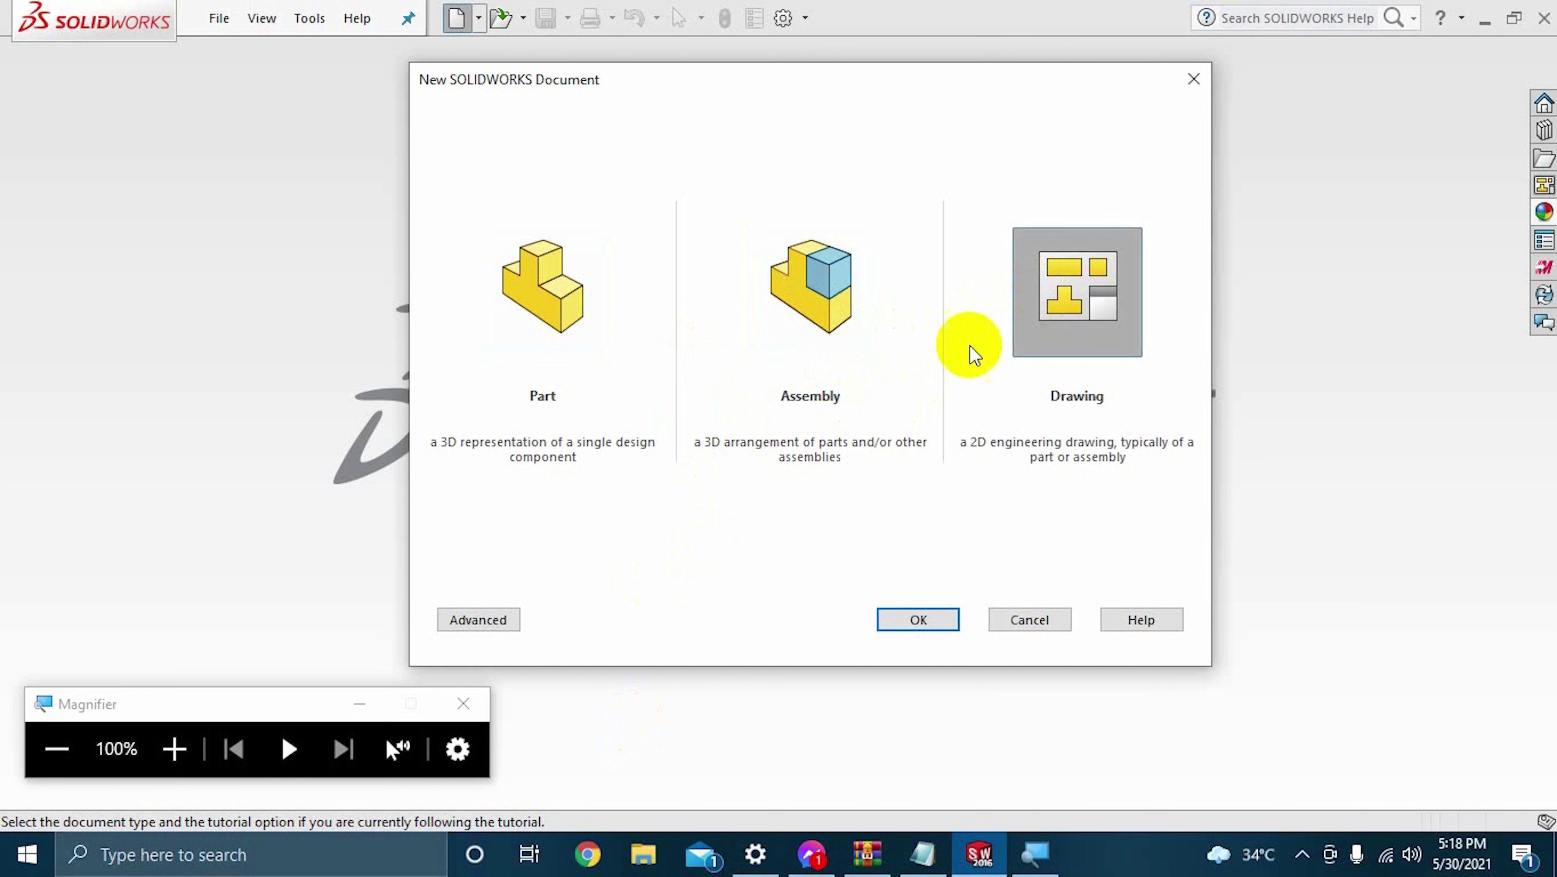
pyautogui.click(554, 314)
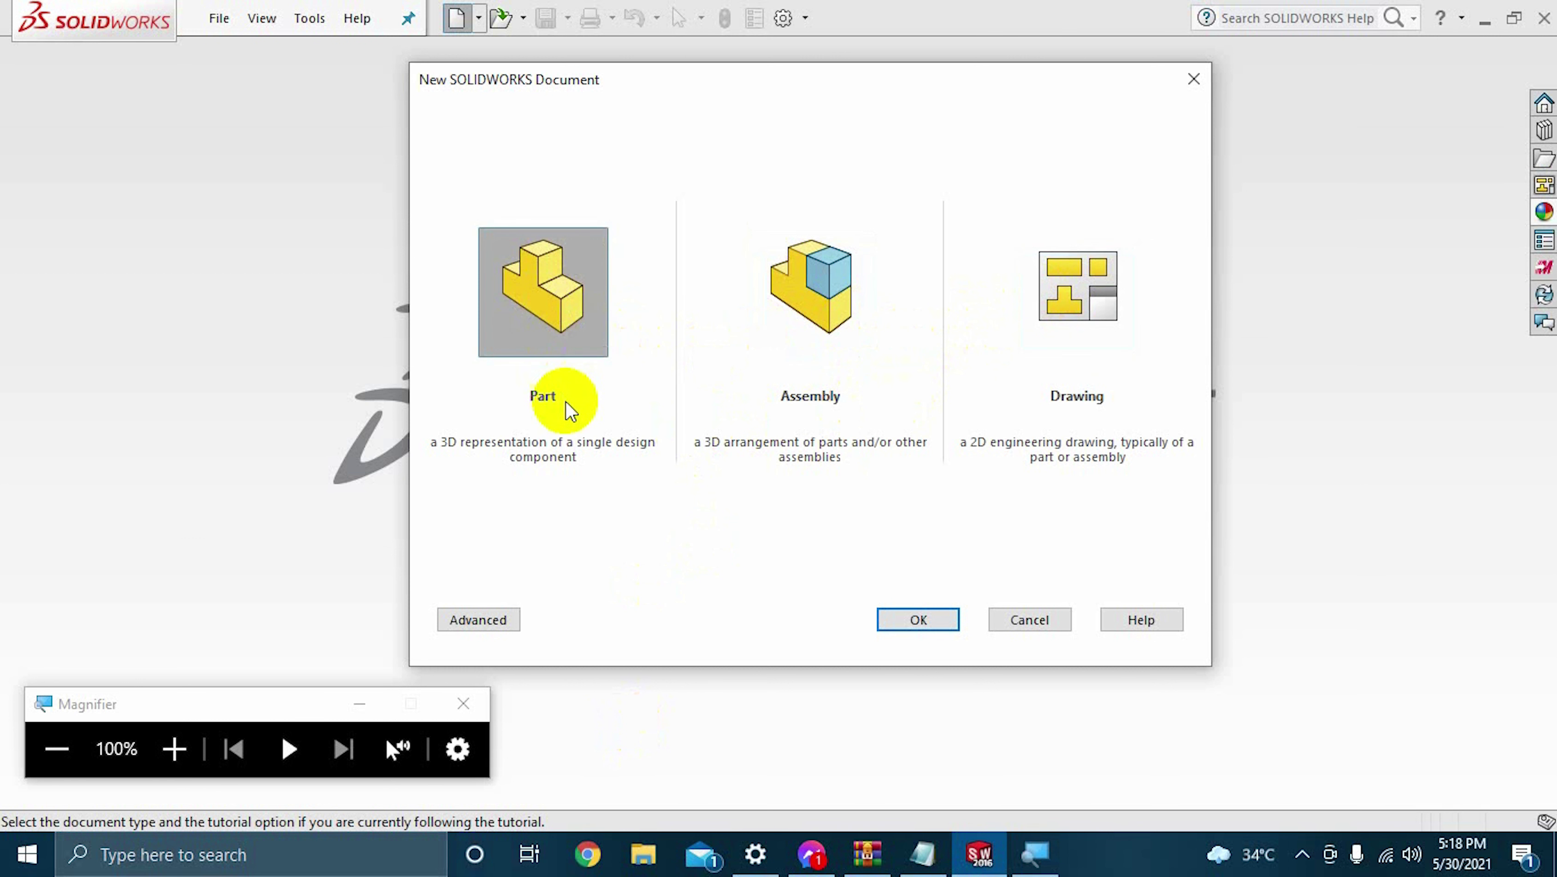
pyautogui.click(919, 621)
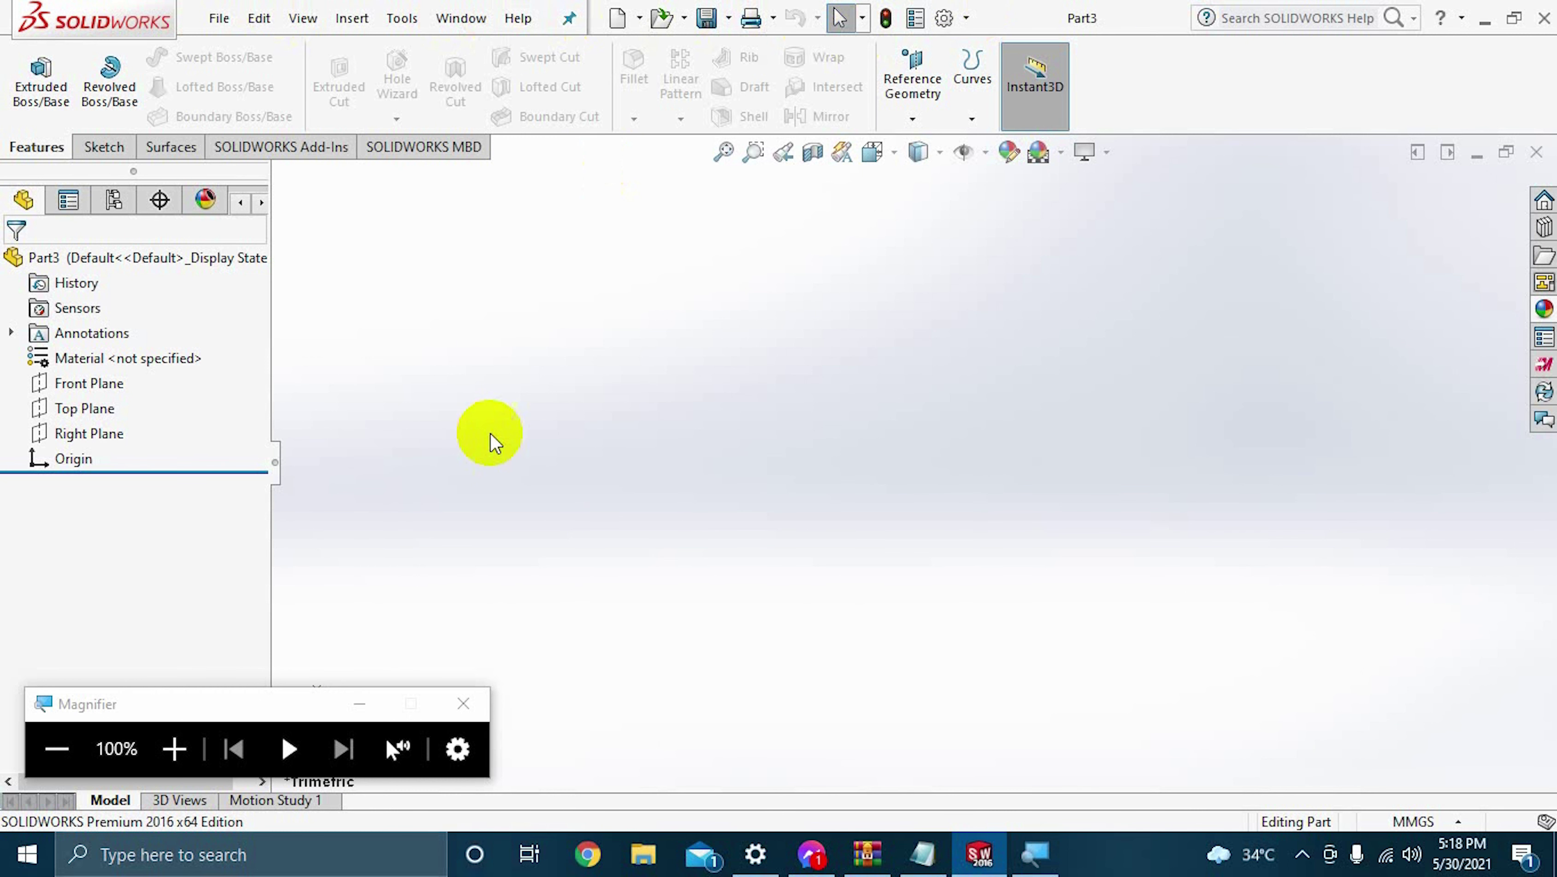
pyautogui.click(155, 755)
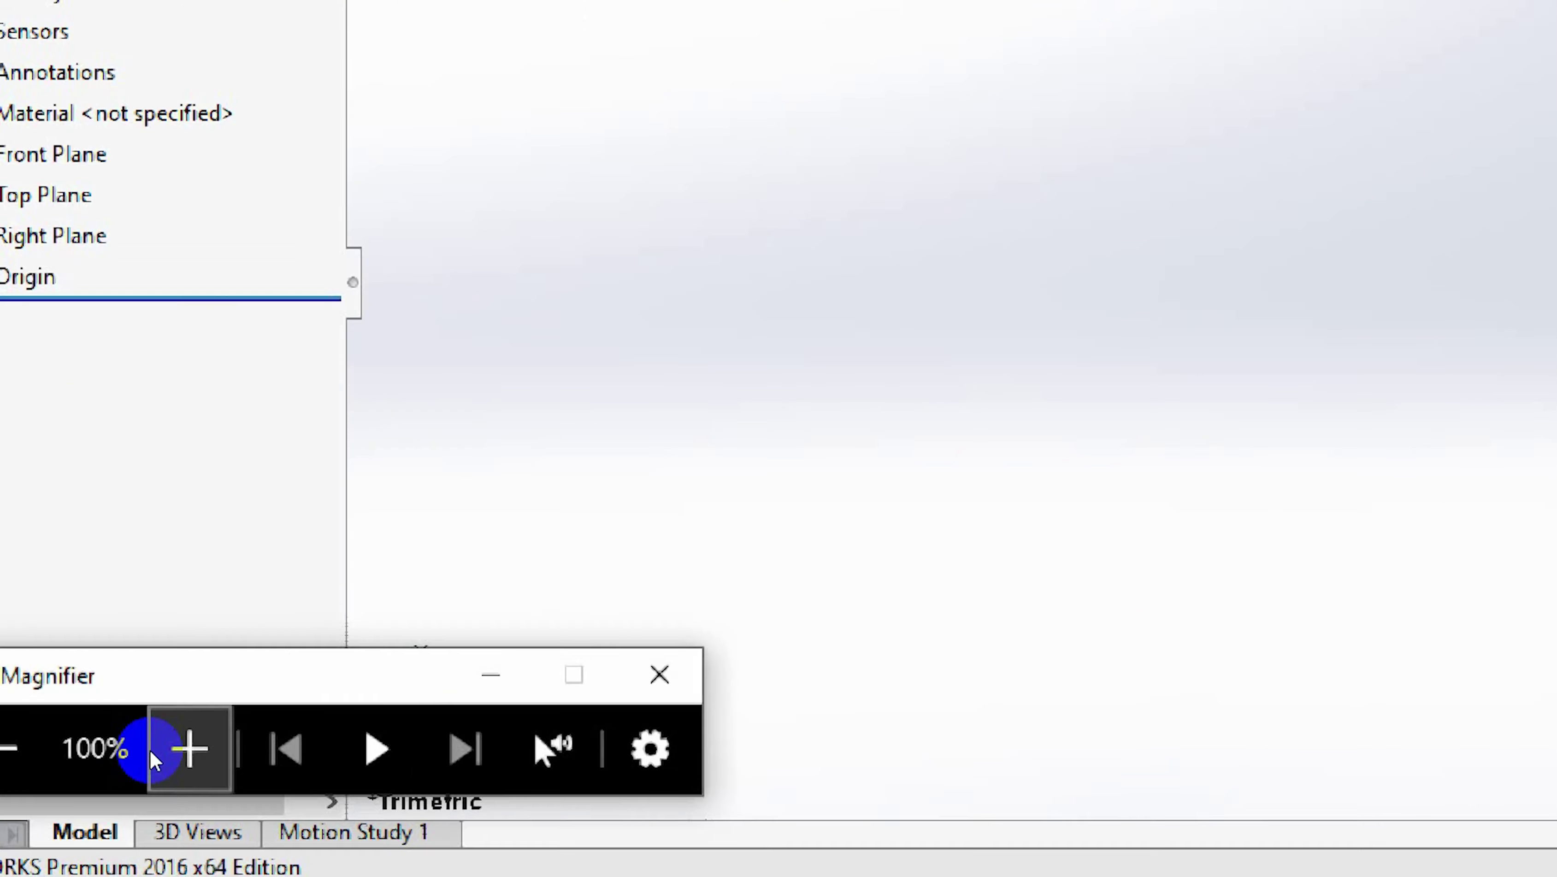
pyautogui.click(279, 31)
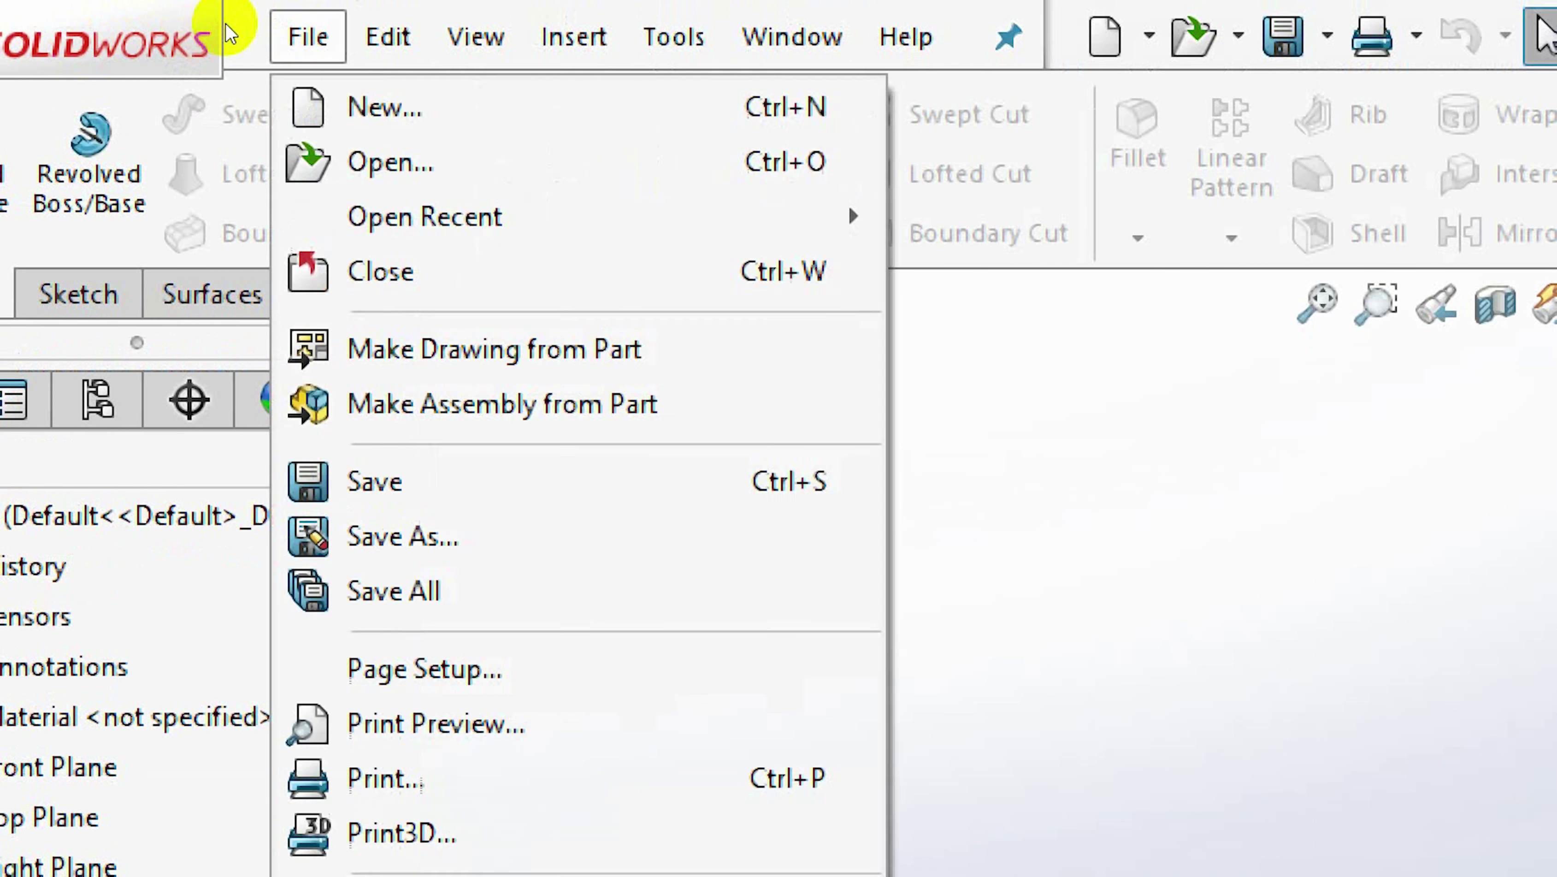
pyautogui.press('Right')
pyautogui.press('Right')
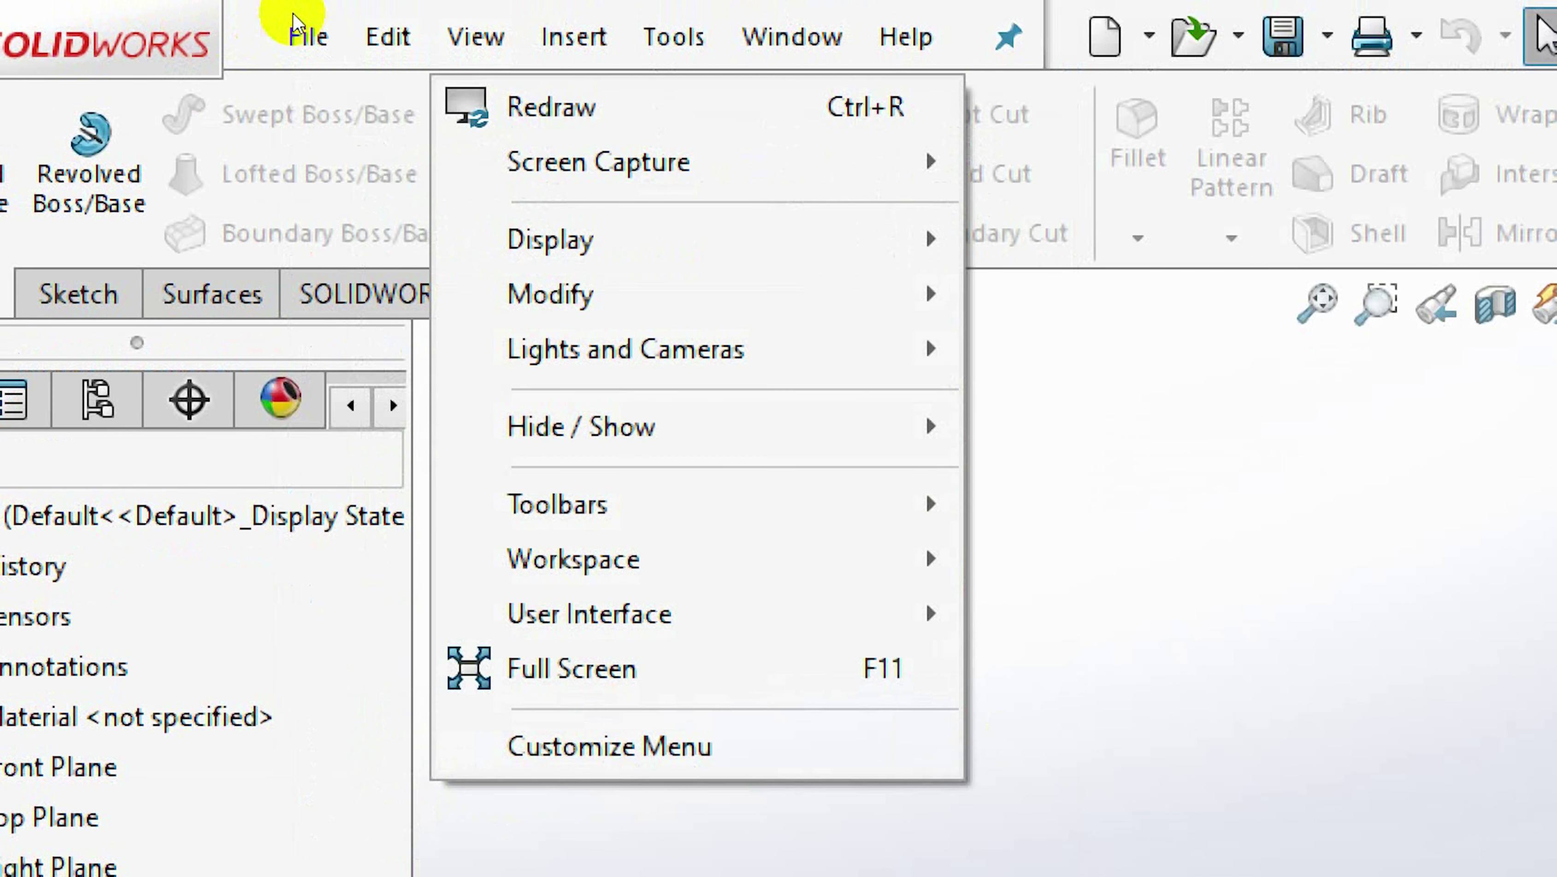
pyautogui.press('Right')
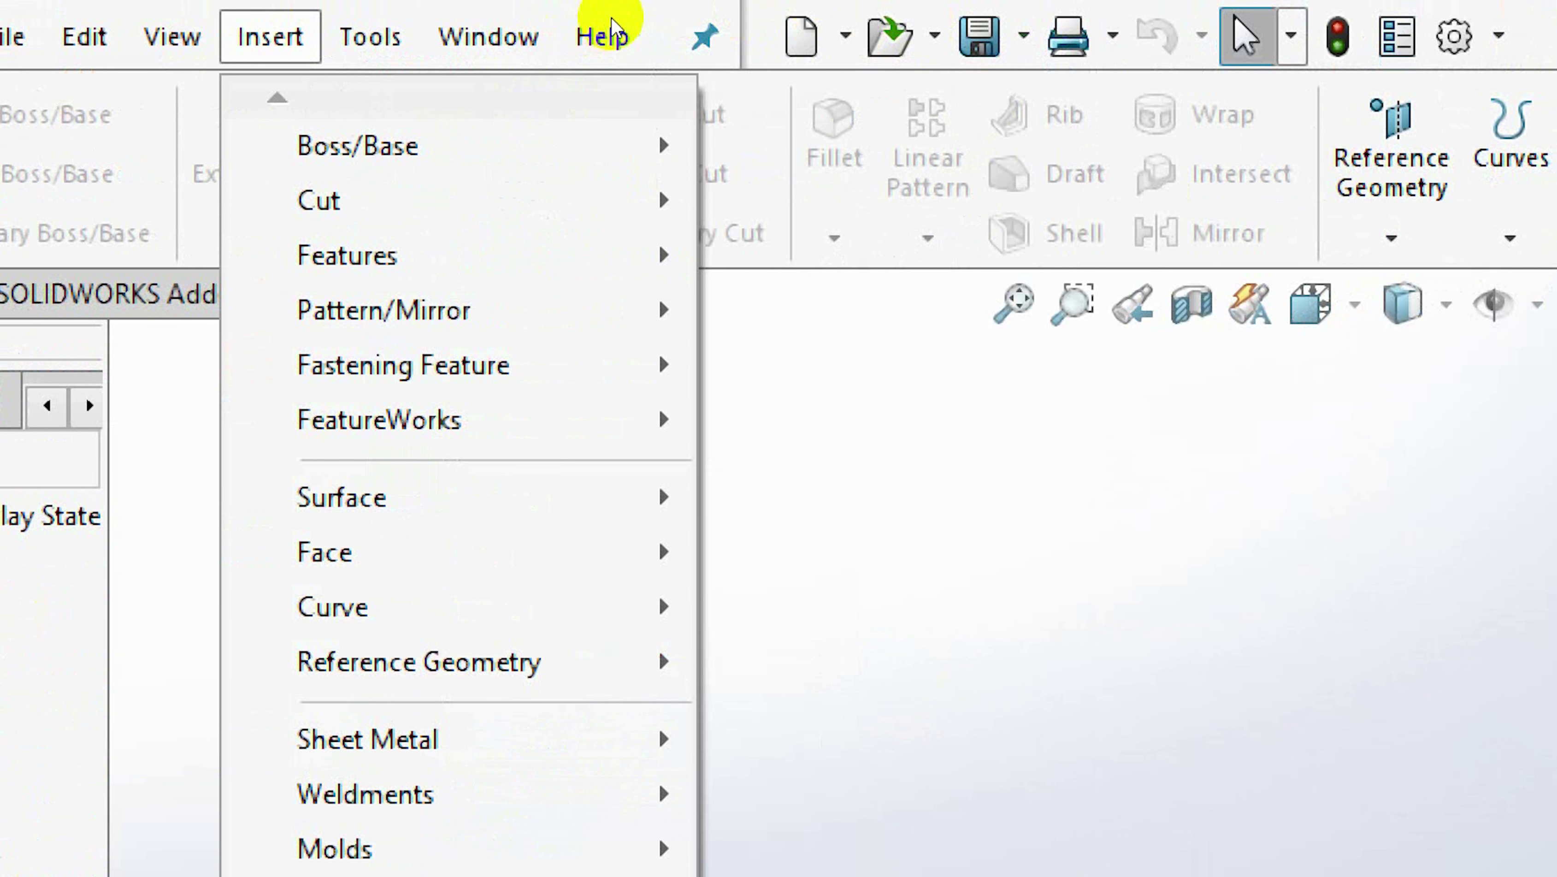
pyautogui.hotkey('ctrl', 'n')
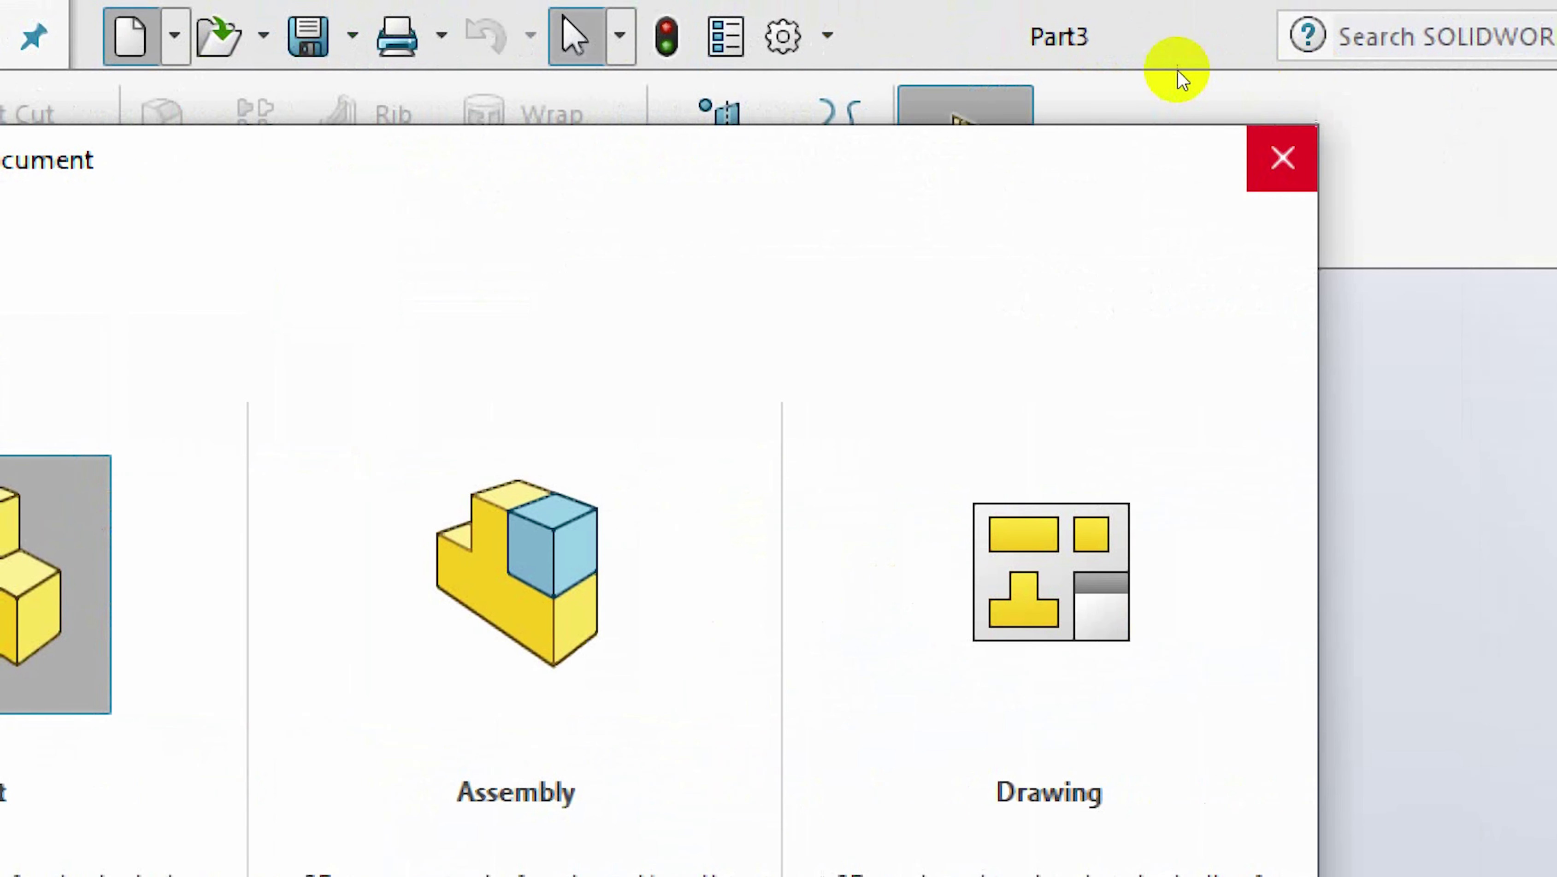
pyautogui.click(1283, 157)
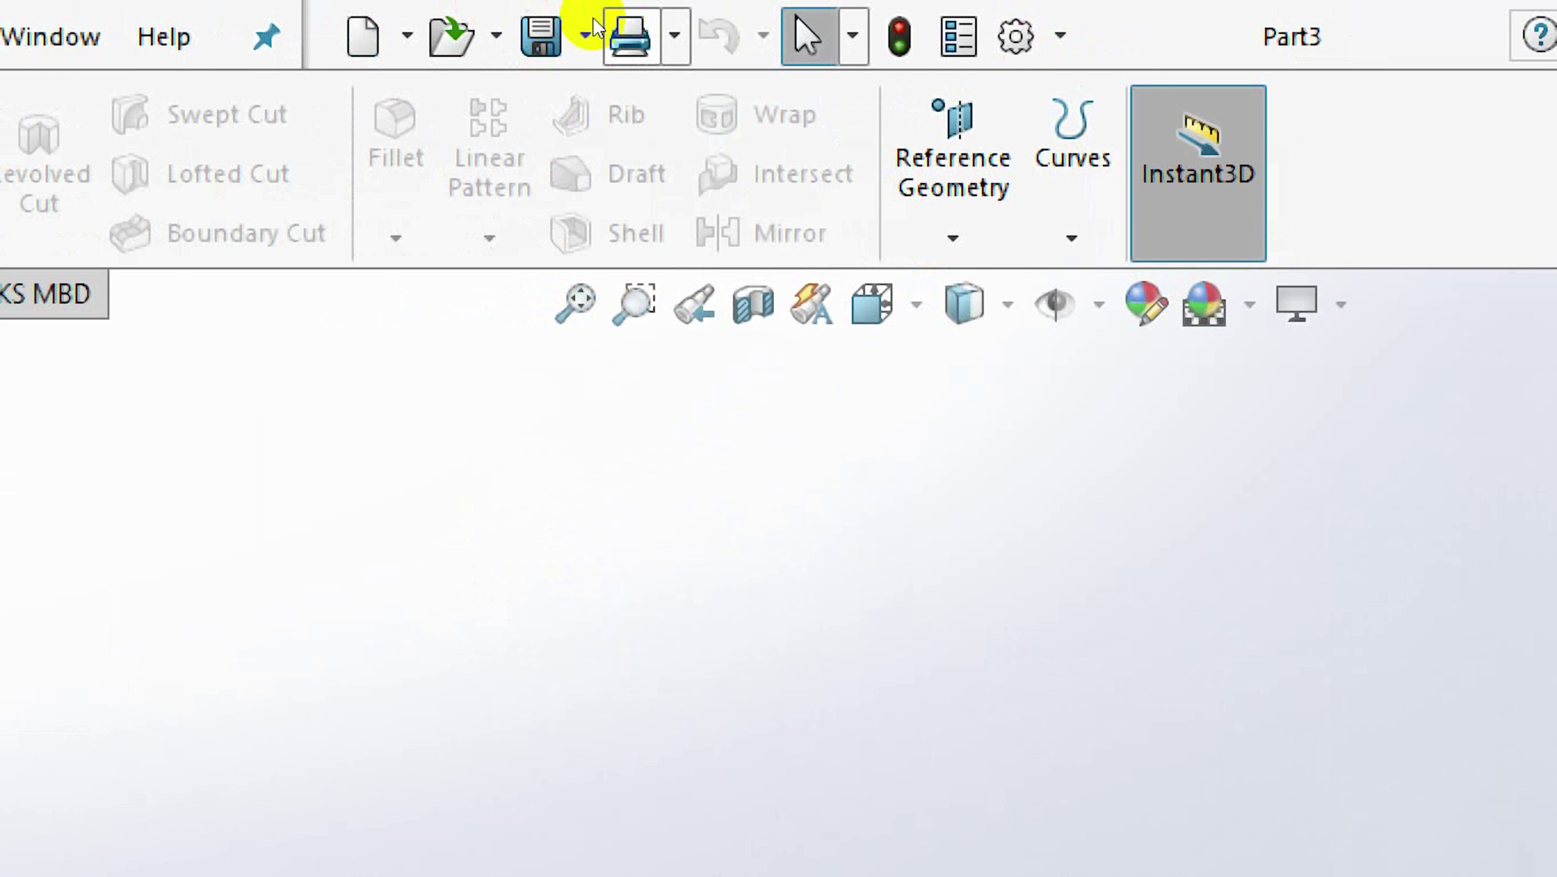
pyautogui.hotkey('ctrl', 'o')
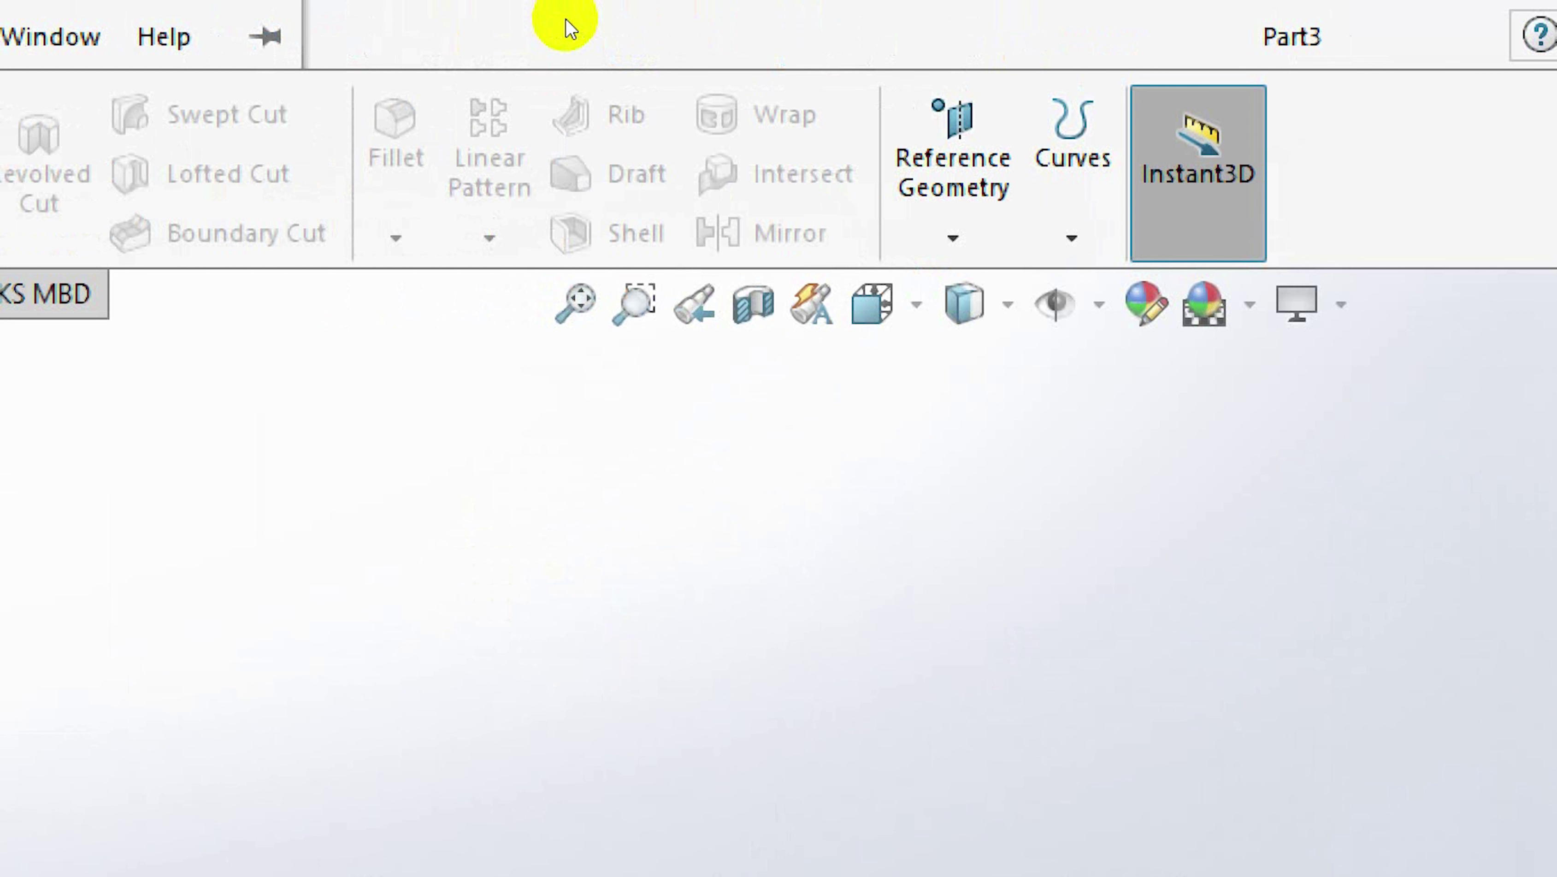
pyautogui.click(567, 25)
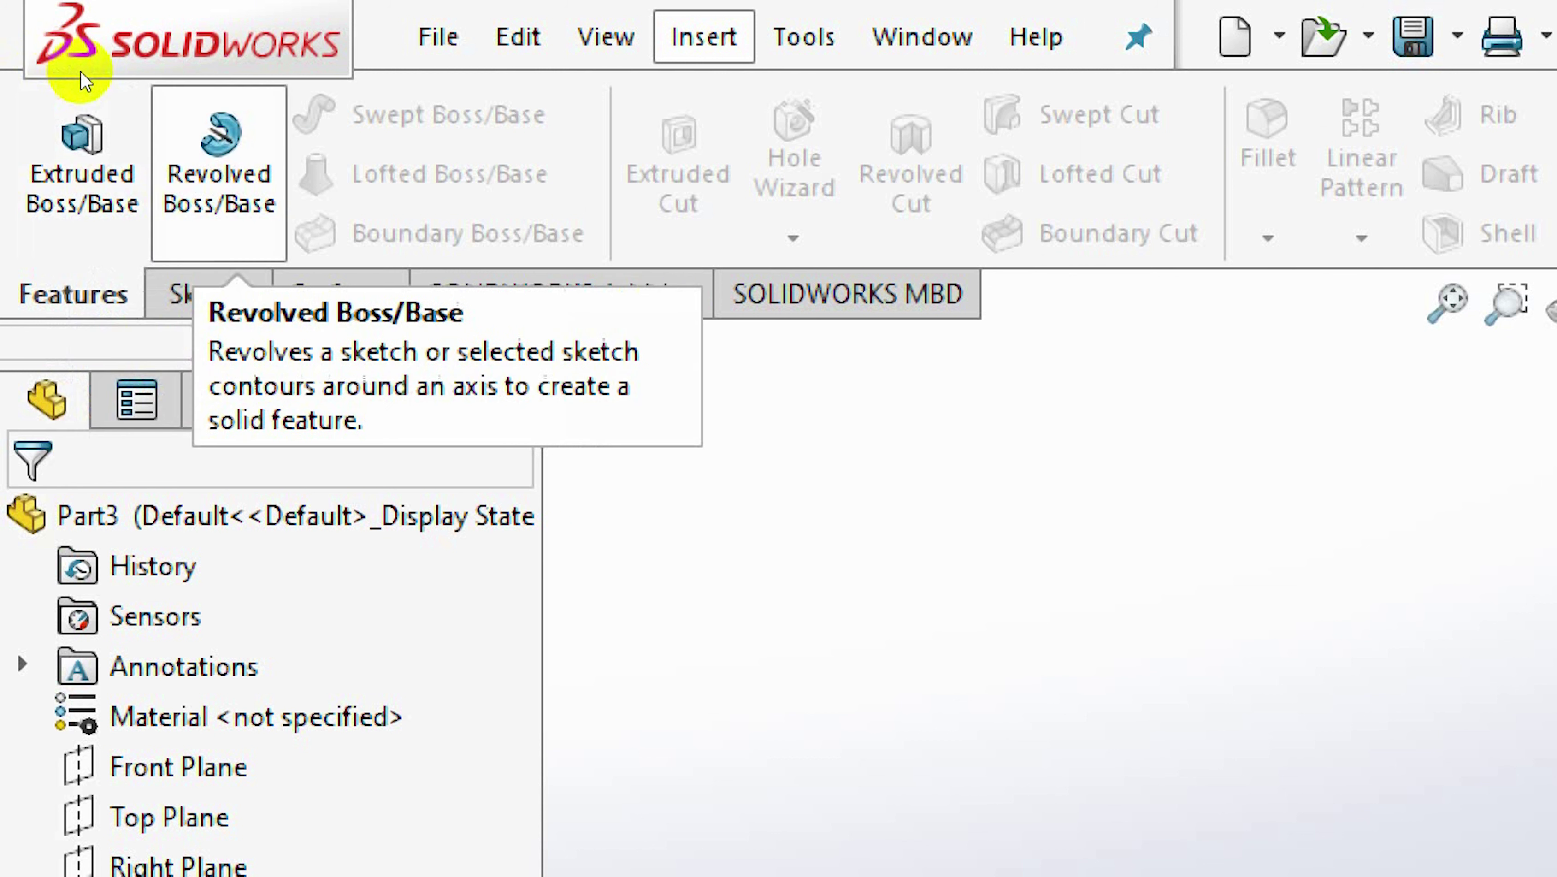
# Show the Sketch tools in the CommandManager, scrolling through the Features and Surfaces tool sets.
pyautogui.click(99, 156)
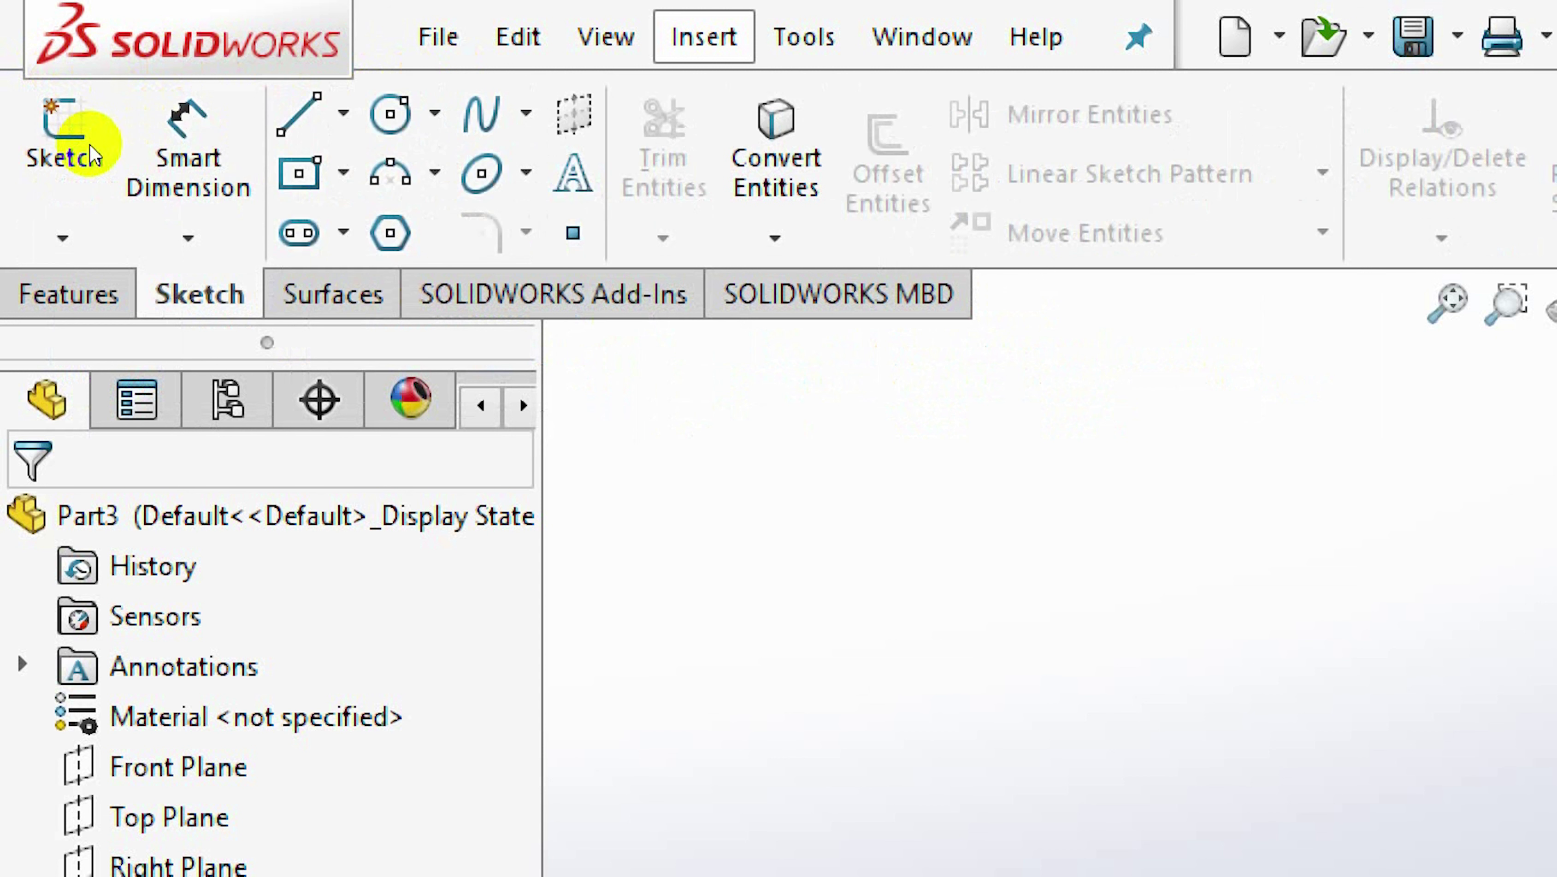
pyautogui.scroll(-1, 148, 147)
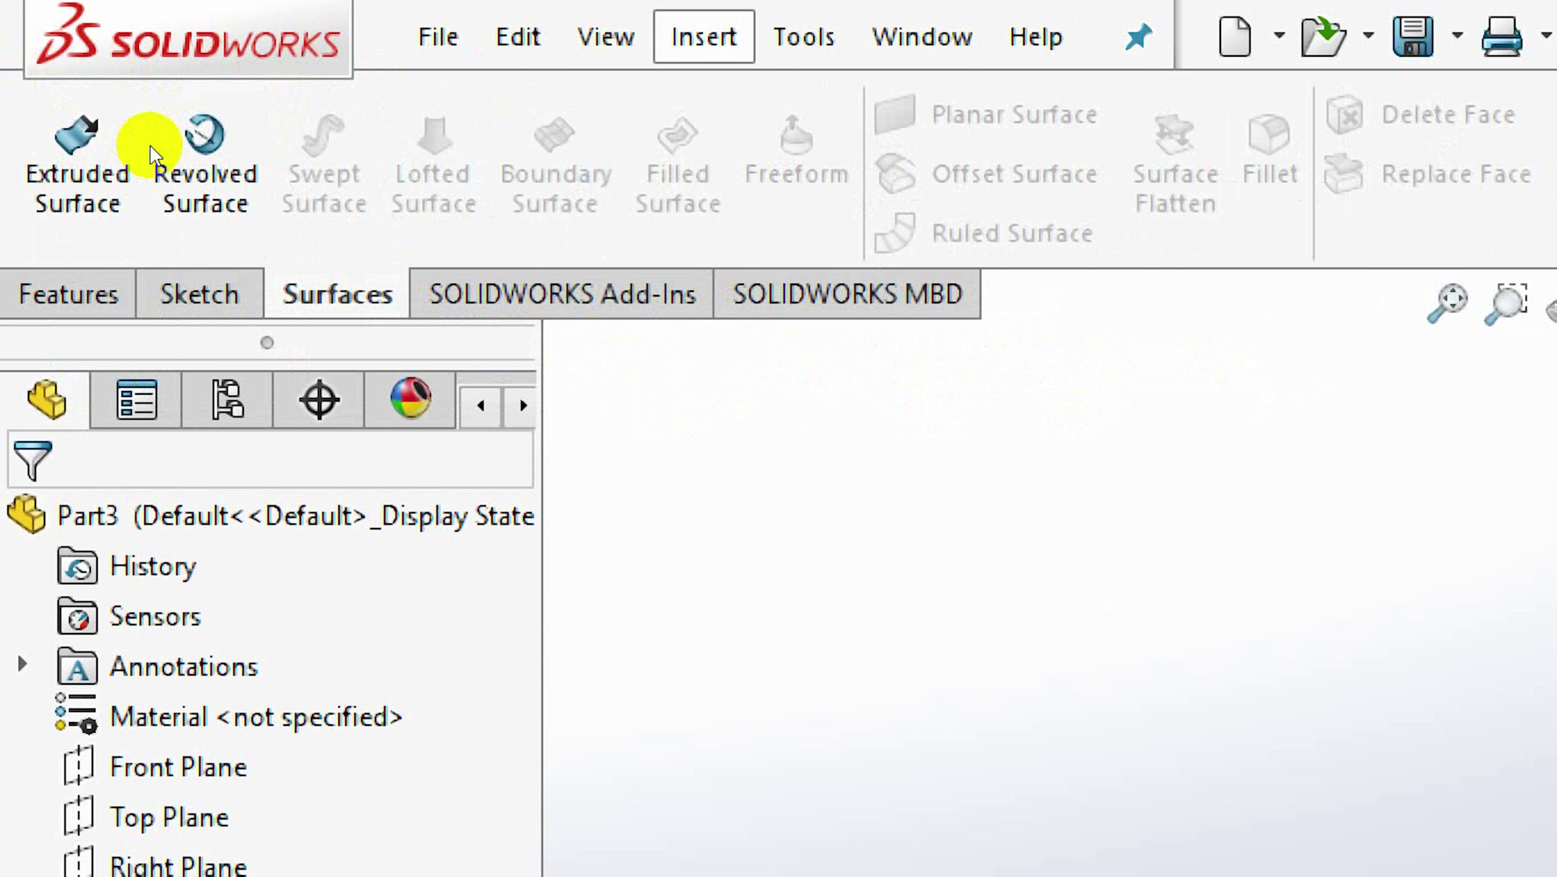
pyautogui.scroll(2, 43, 154)
pyautogui.scroll(-1, 147, 144)
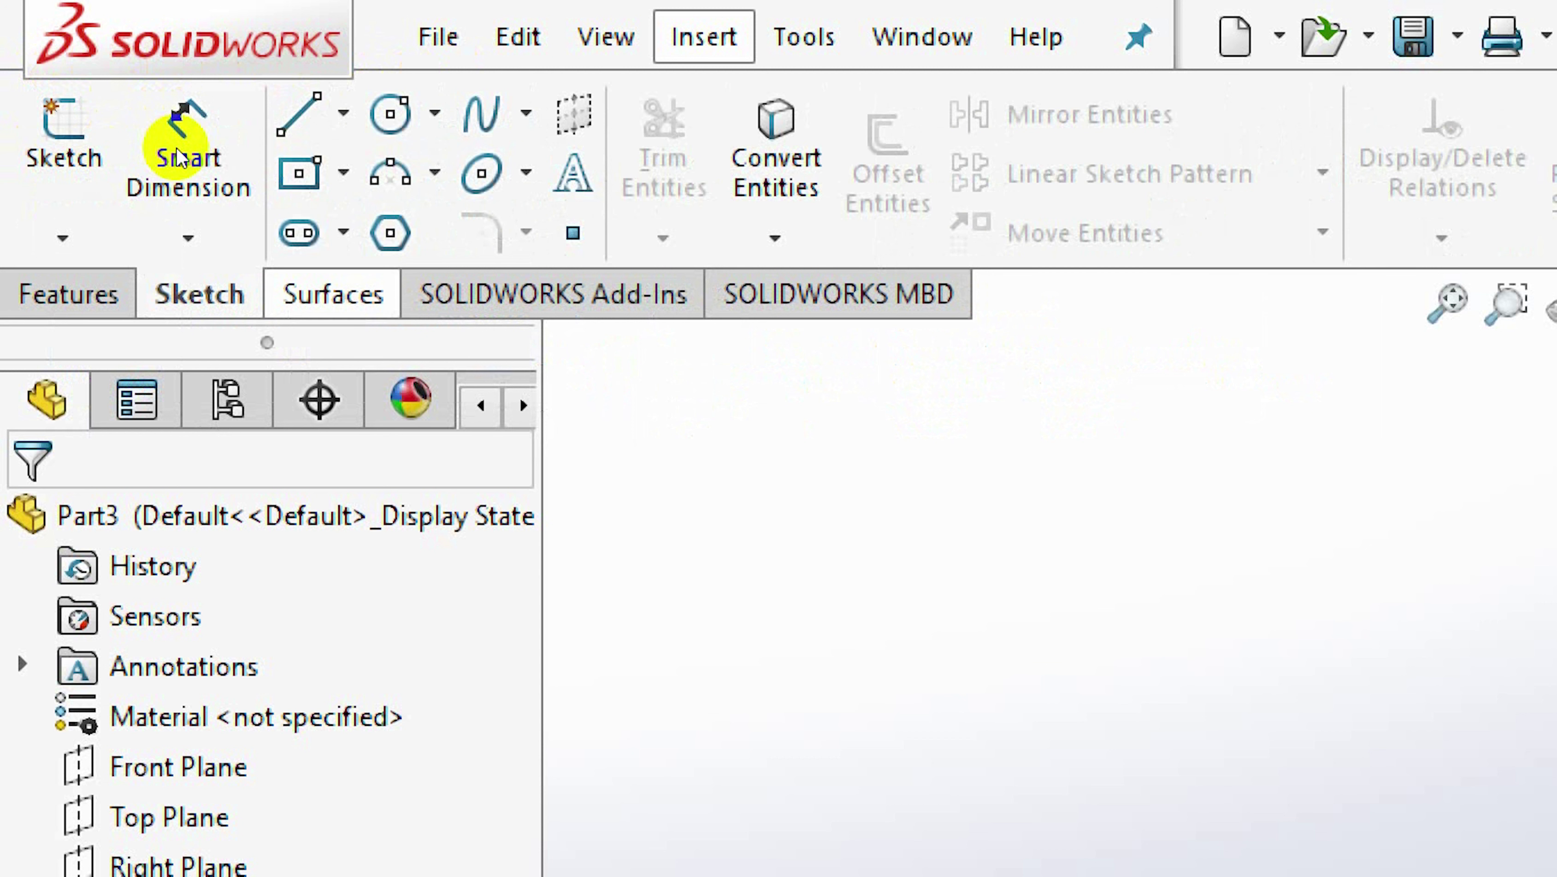
pyautogui.scroll(-1, 178, 153)
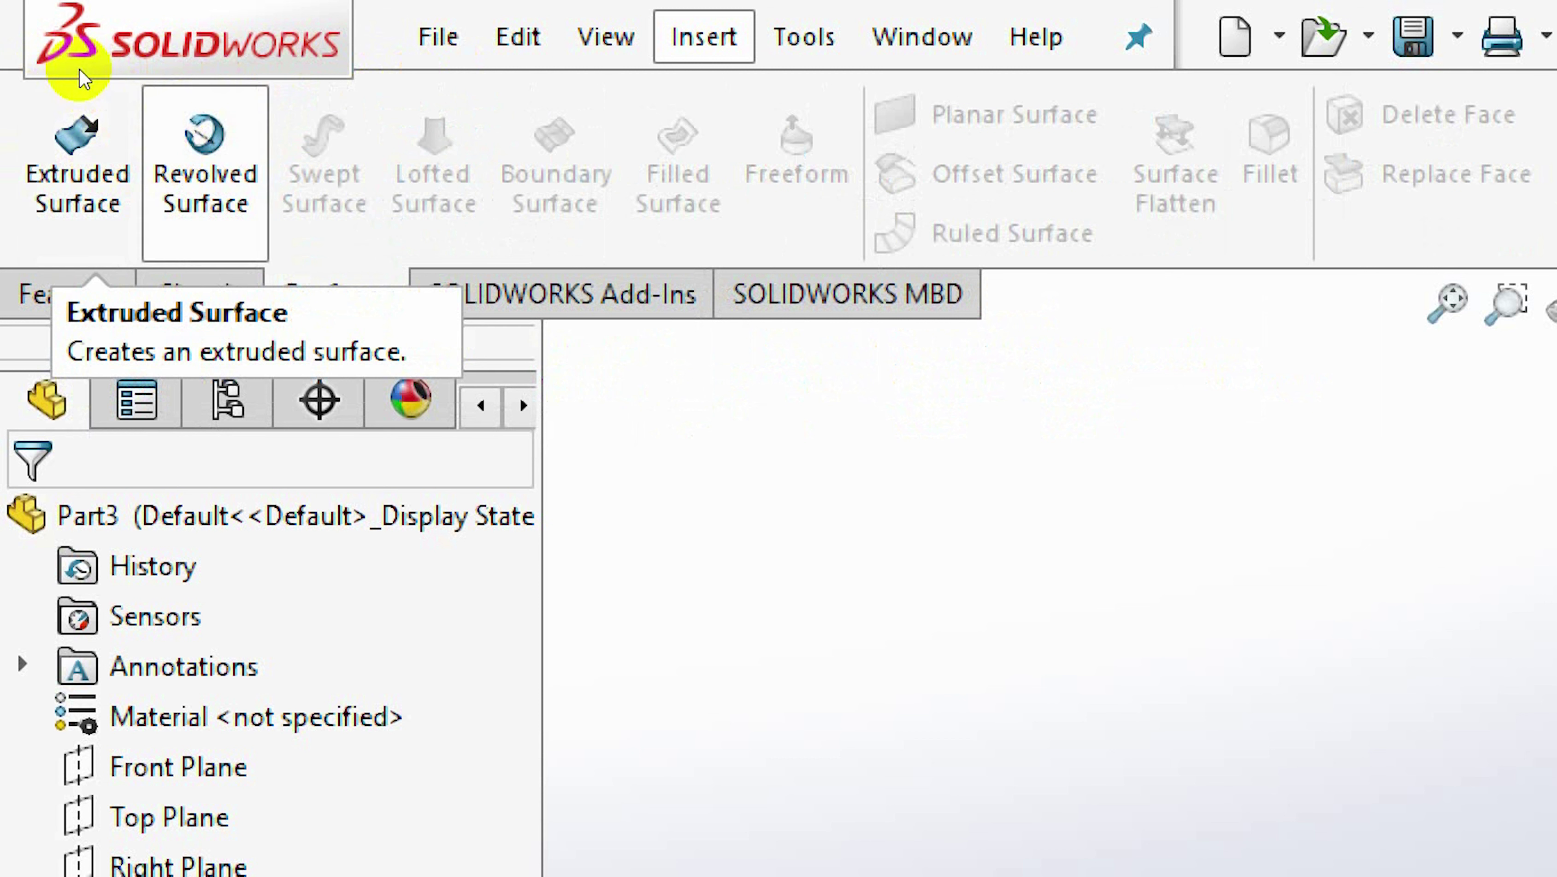
pyautogui.scroll(1, 73, 70)
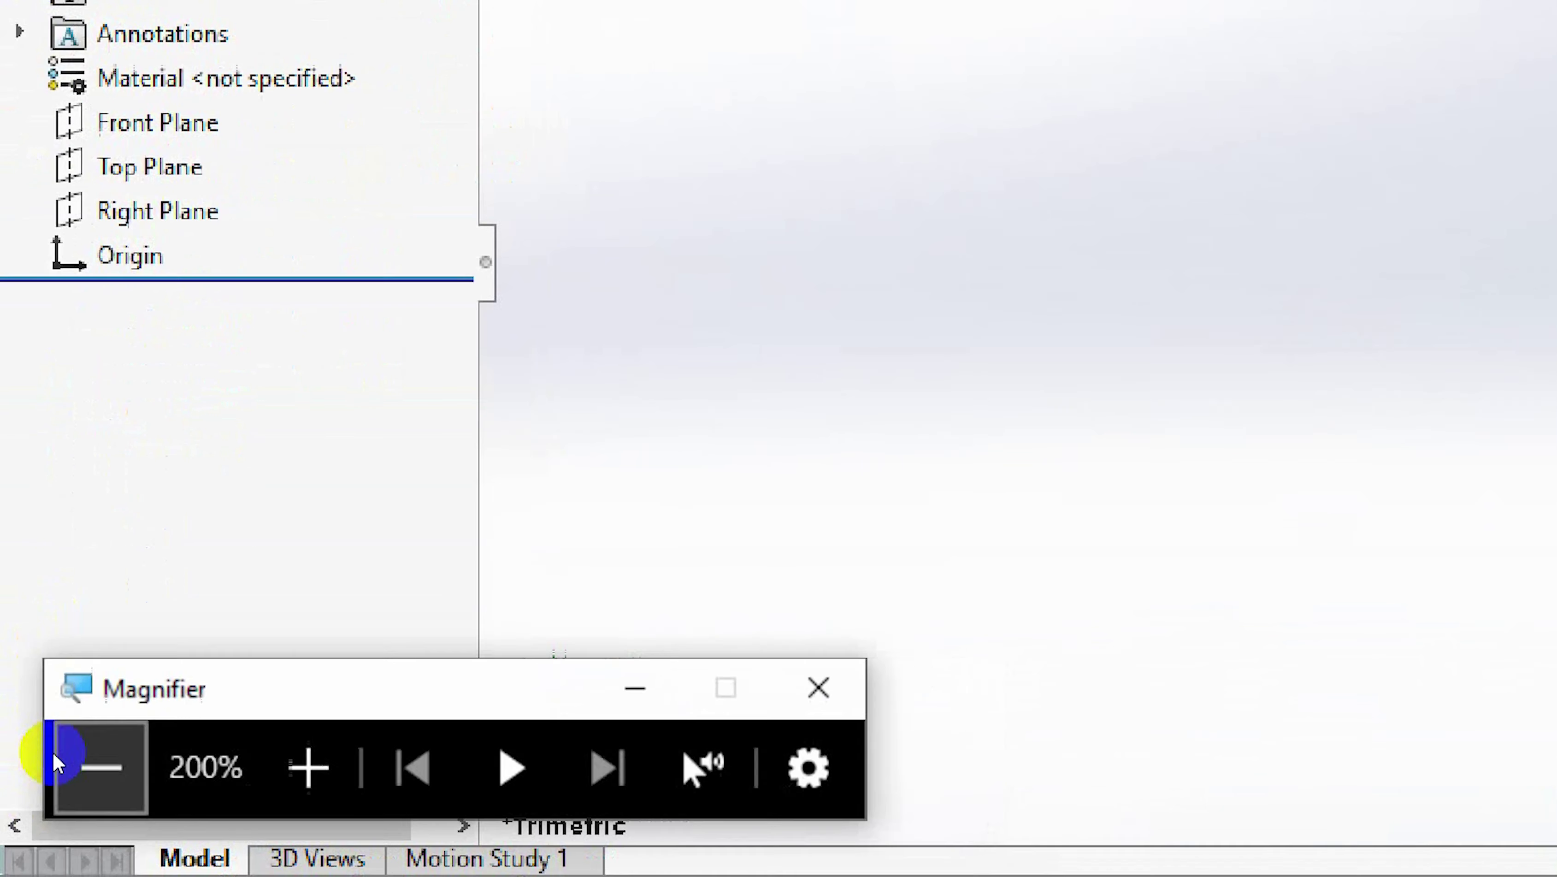
pyautogui.click(54, 751)
pyautogui.click(374, 496)
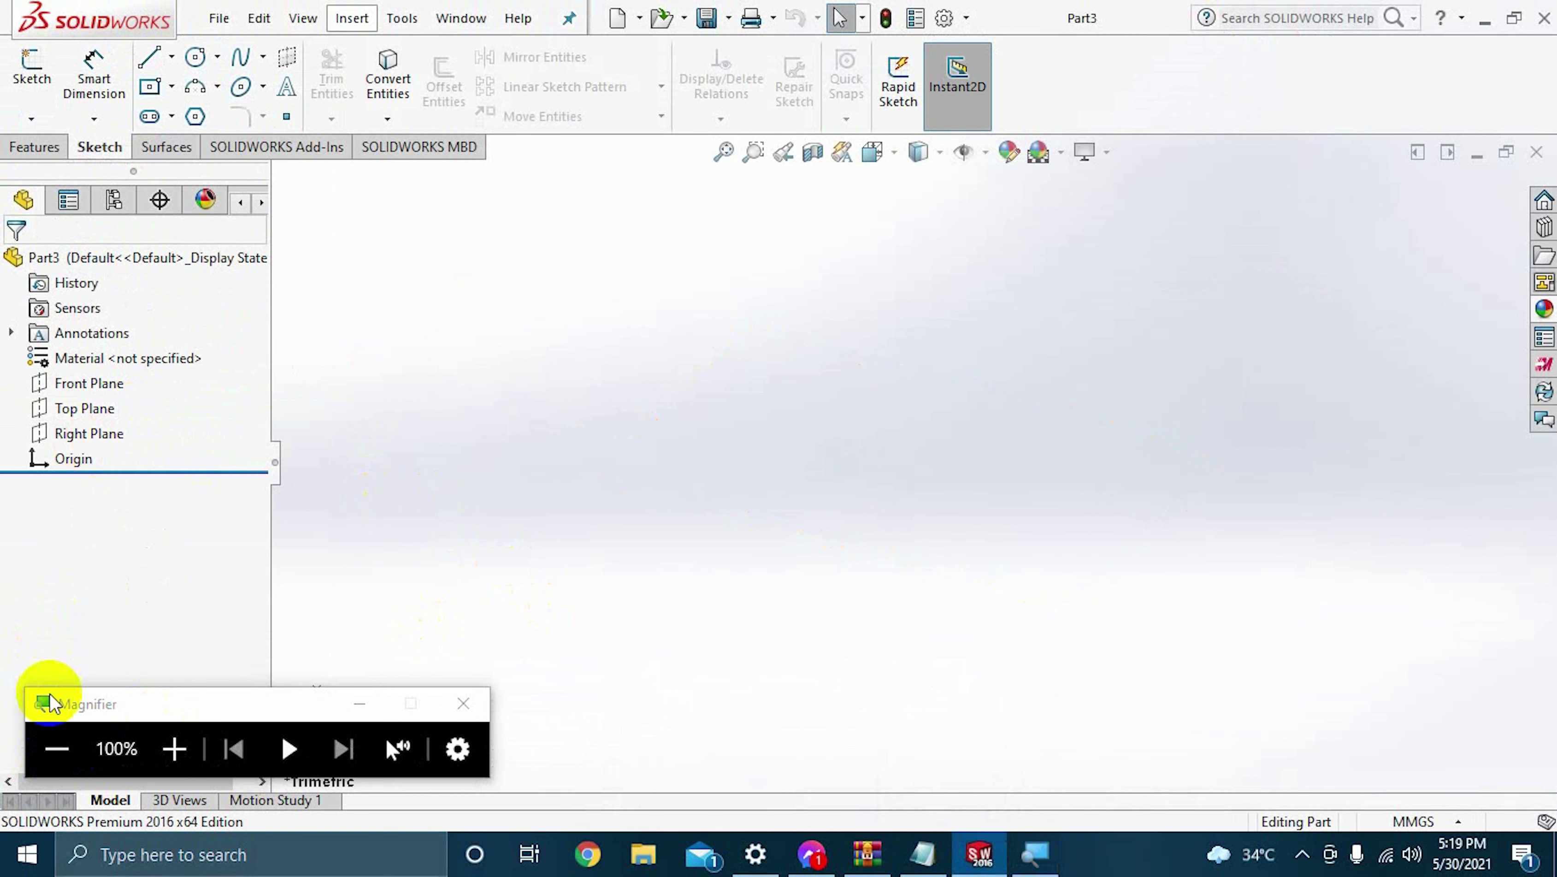
pyautogui.click(173, 748)
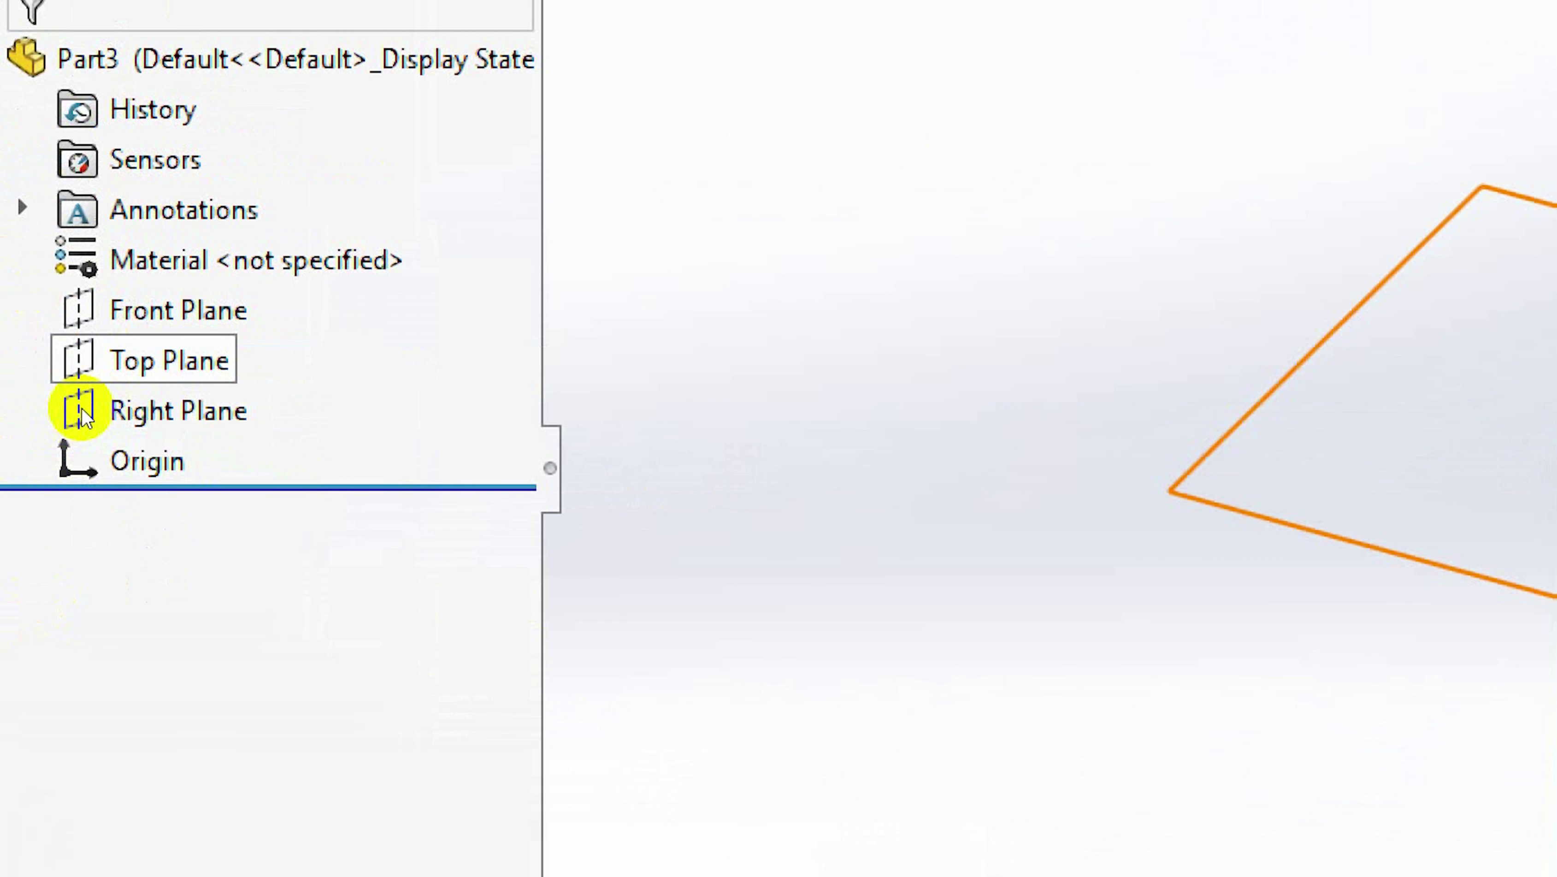
# Select Top Plane in the FeatureManager tree, backing out of the accidental renames, and show its context toolbar.
pyautogui.click(82, 408)
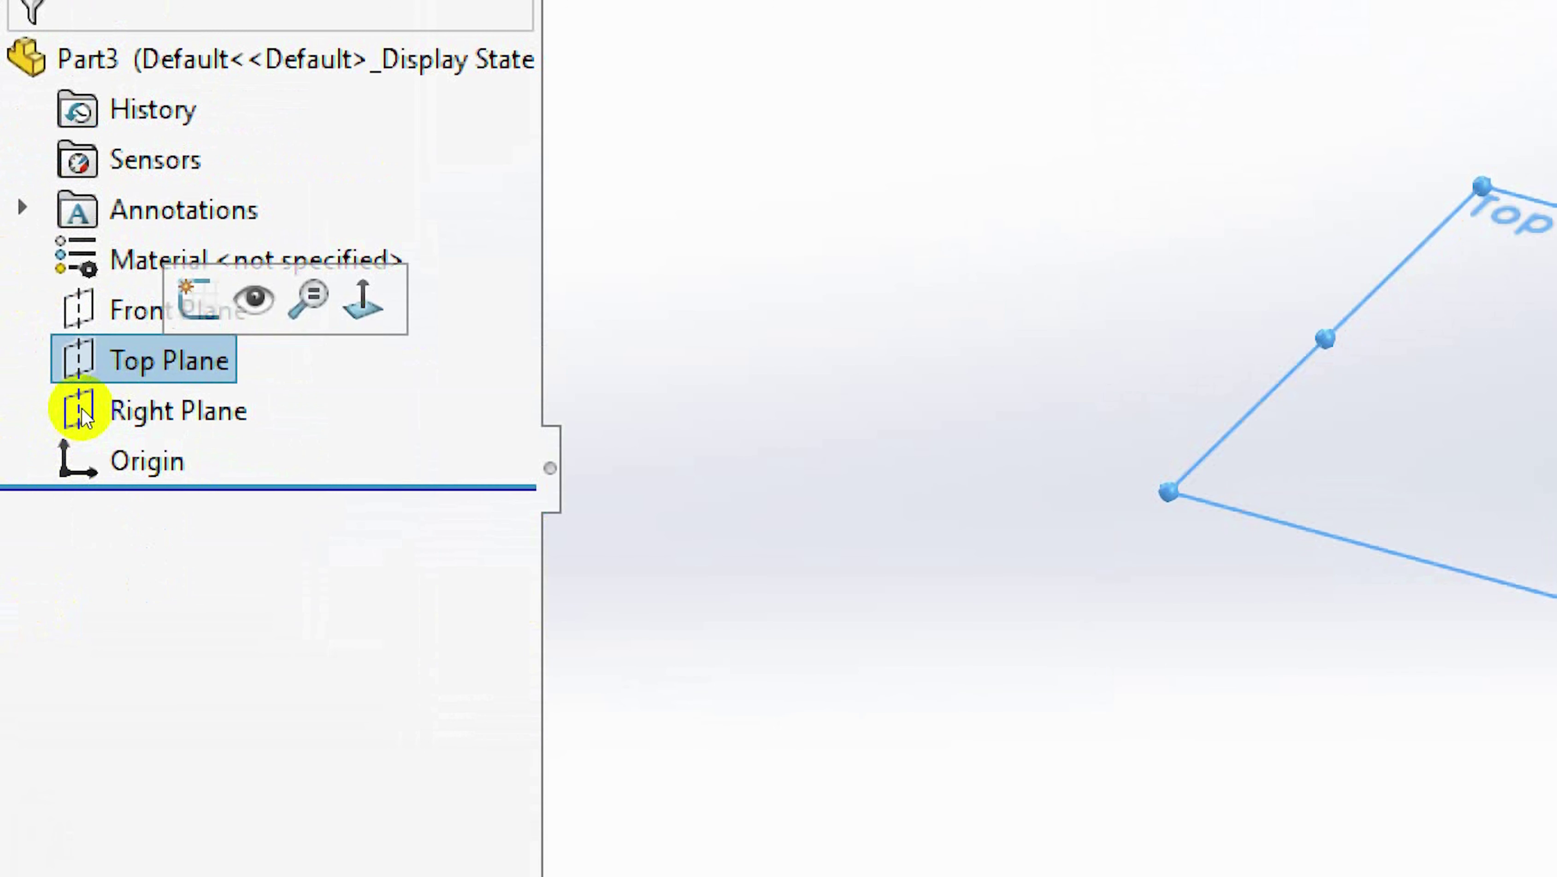
pyautogui.press('F2')
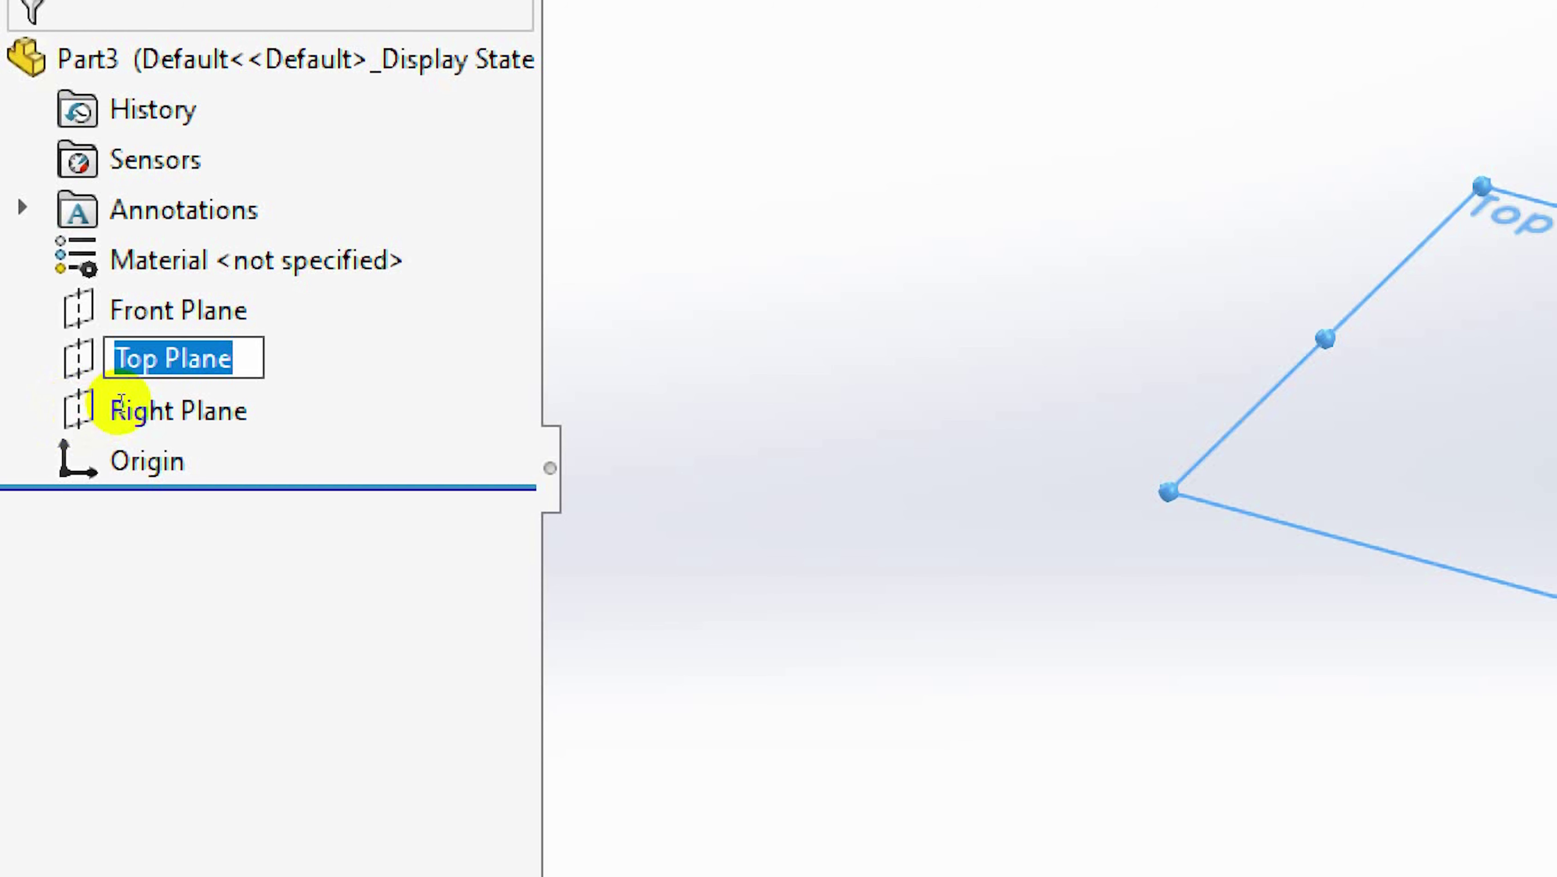
pyautogui.press('Return')
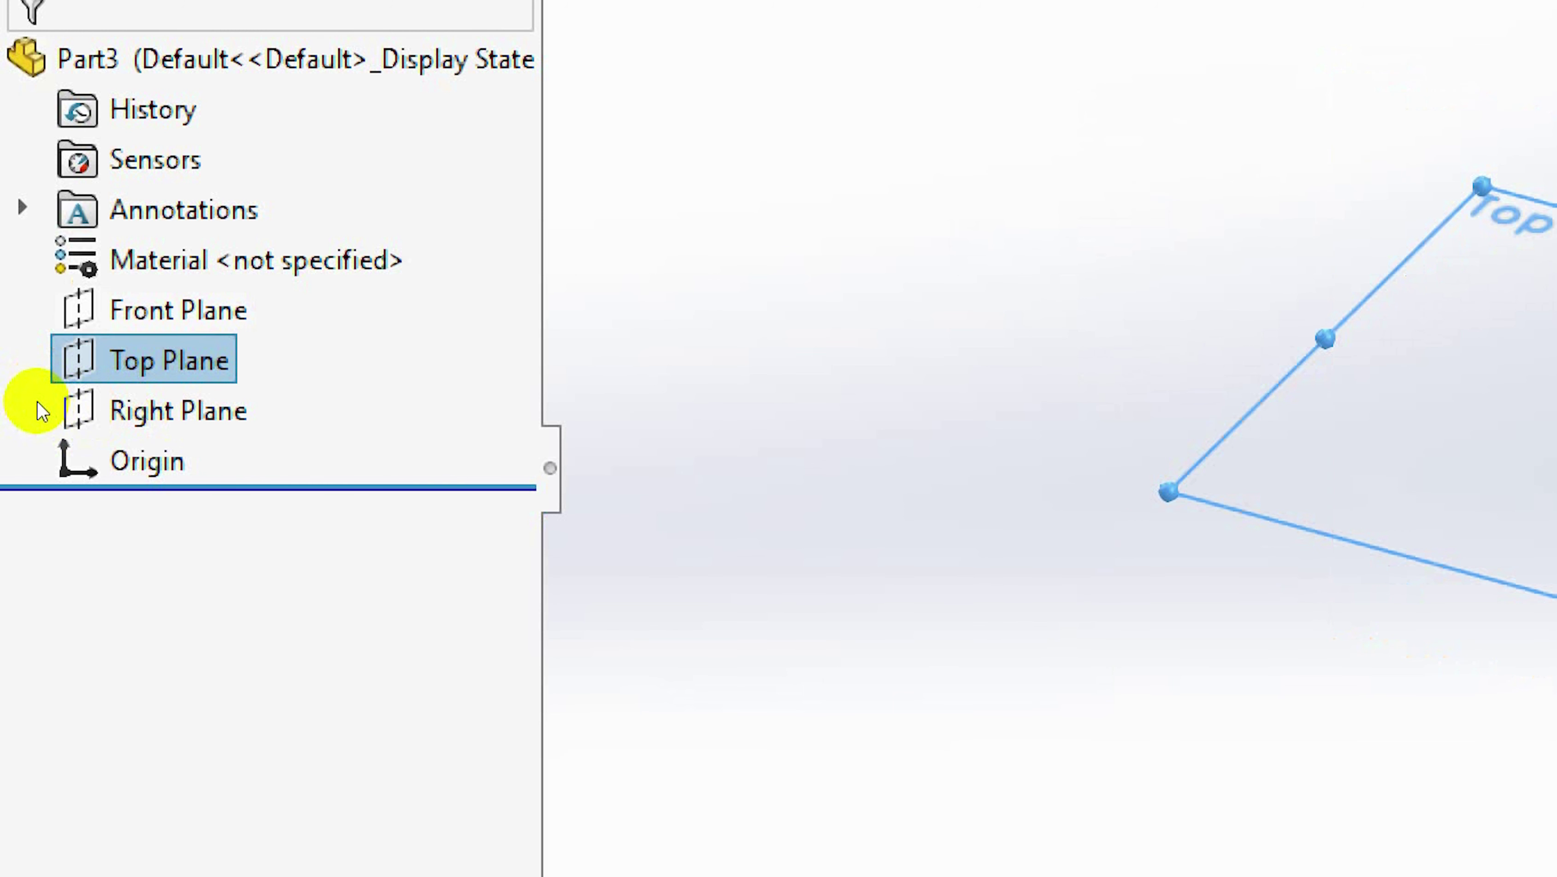
pyautogui.click(40, 410)
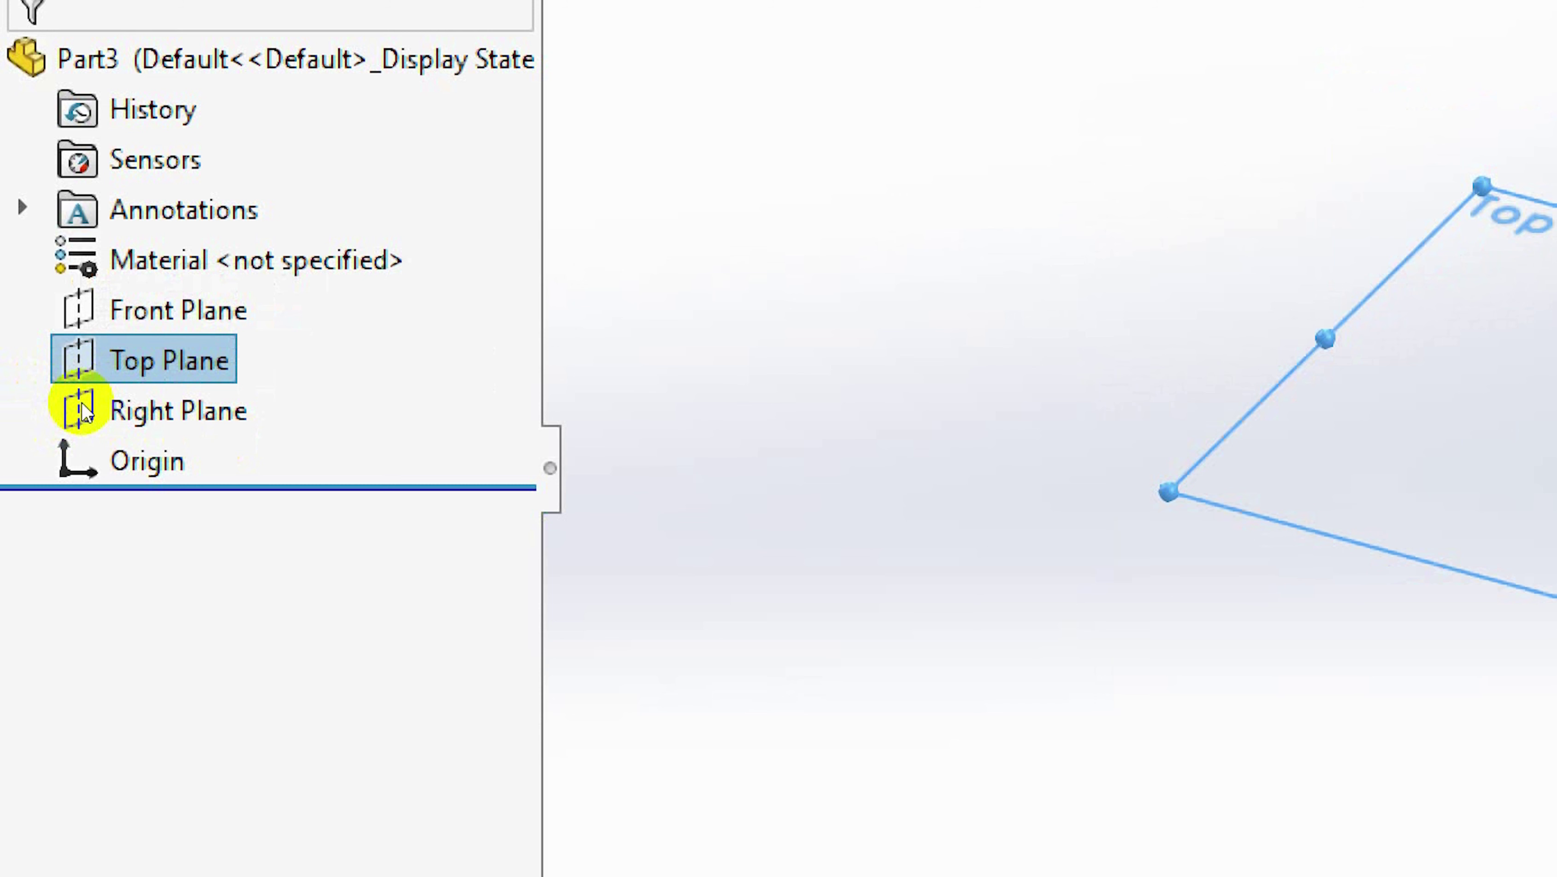
pyautogui.hotkey('shift', 'F10')
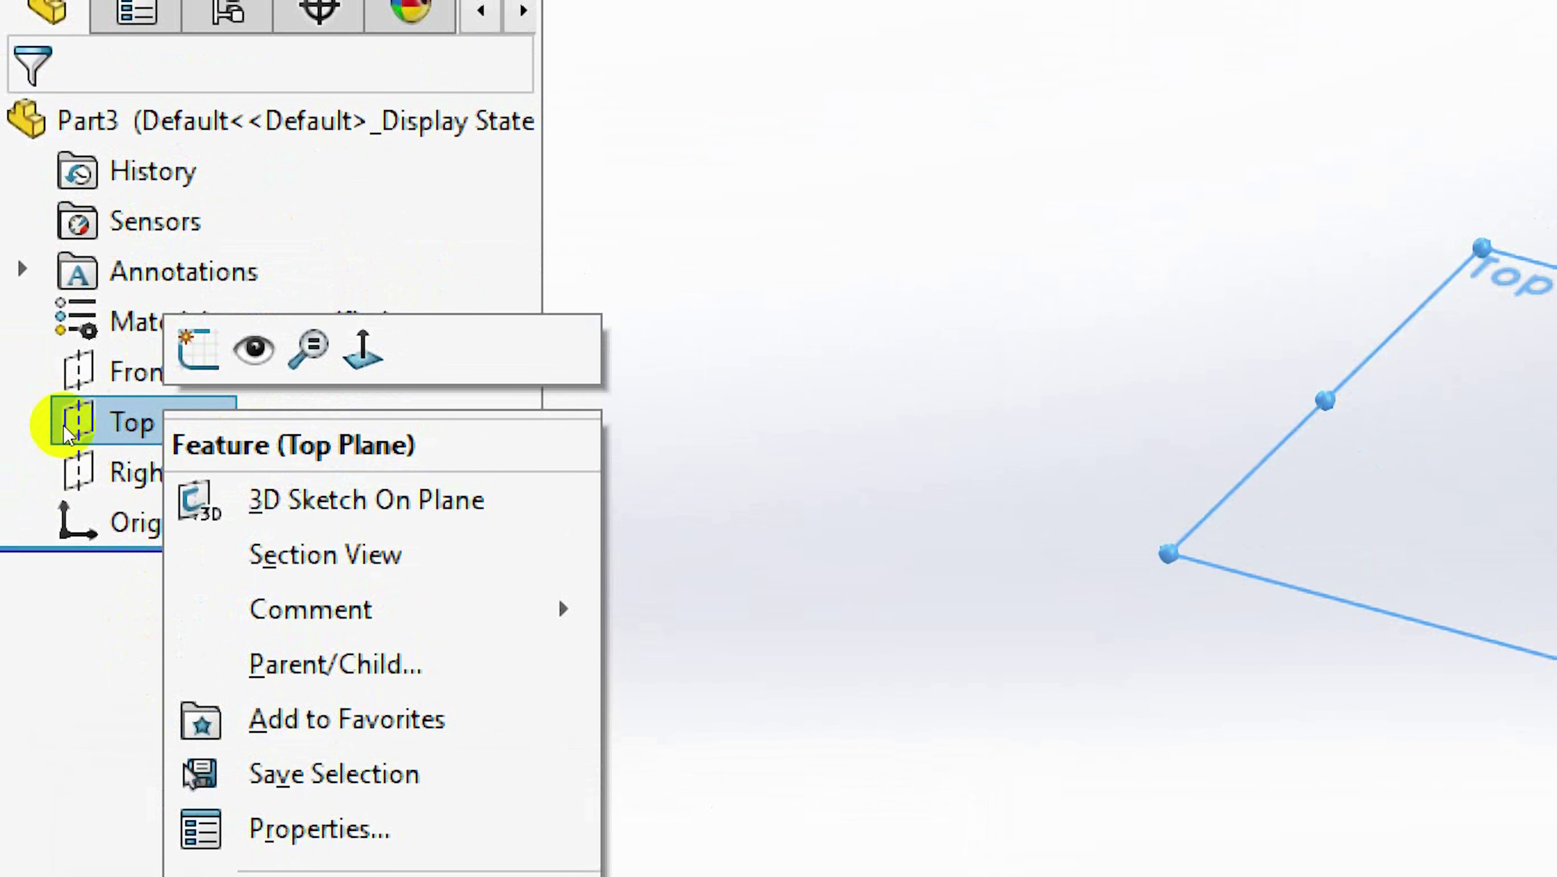
pyautogui.click(75, 520)
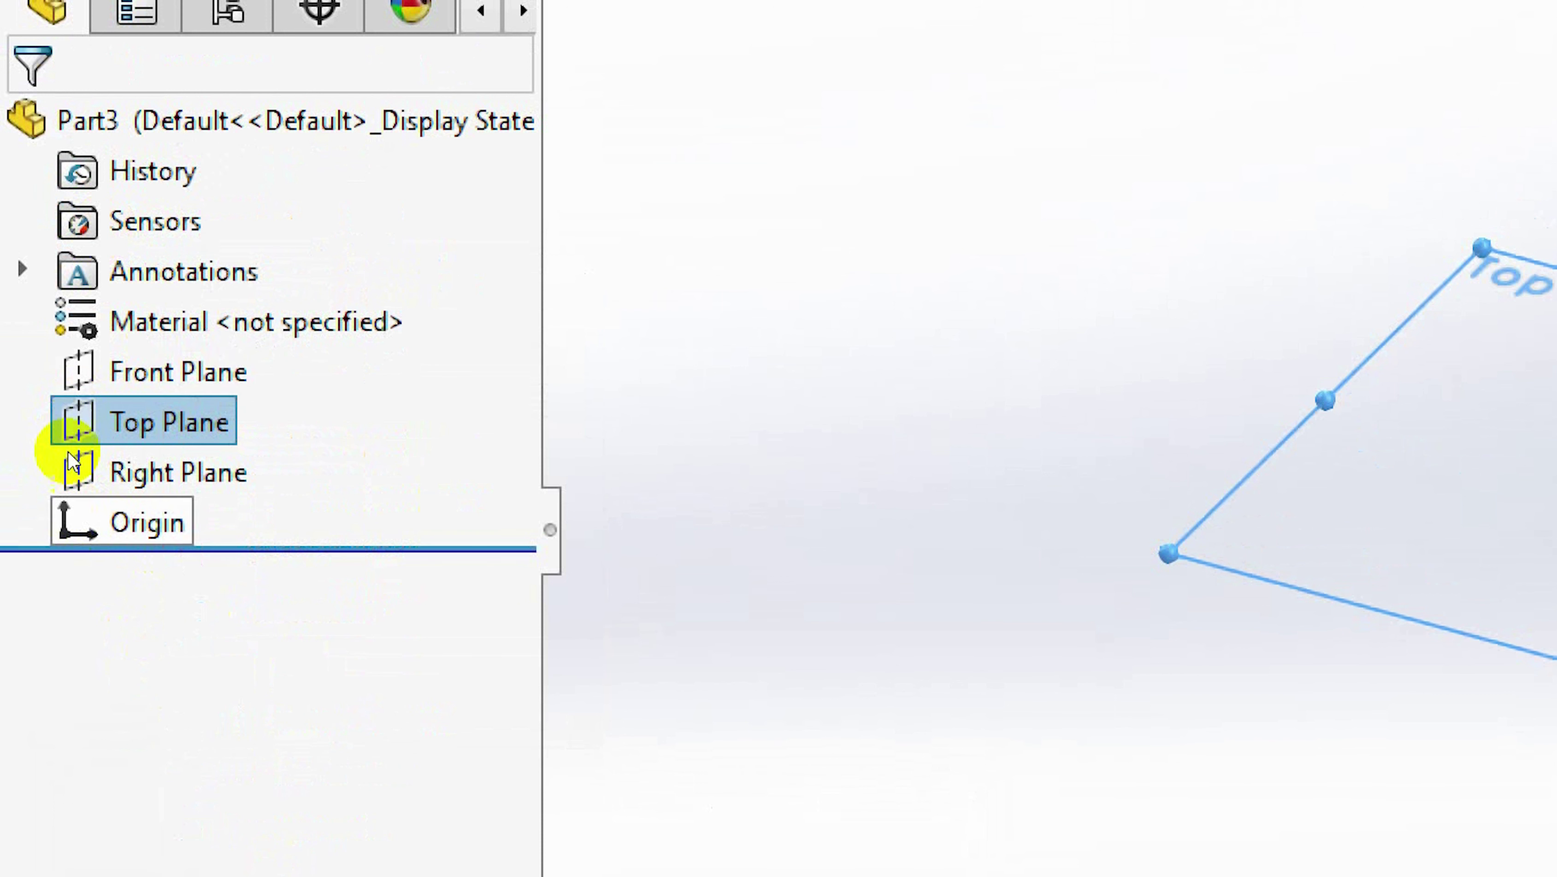
pyautogui.click(75, 414)
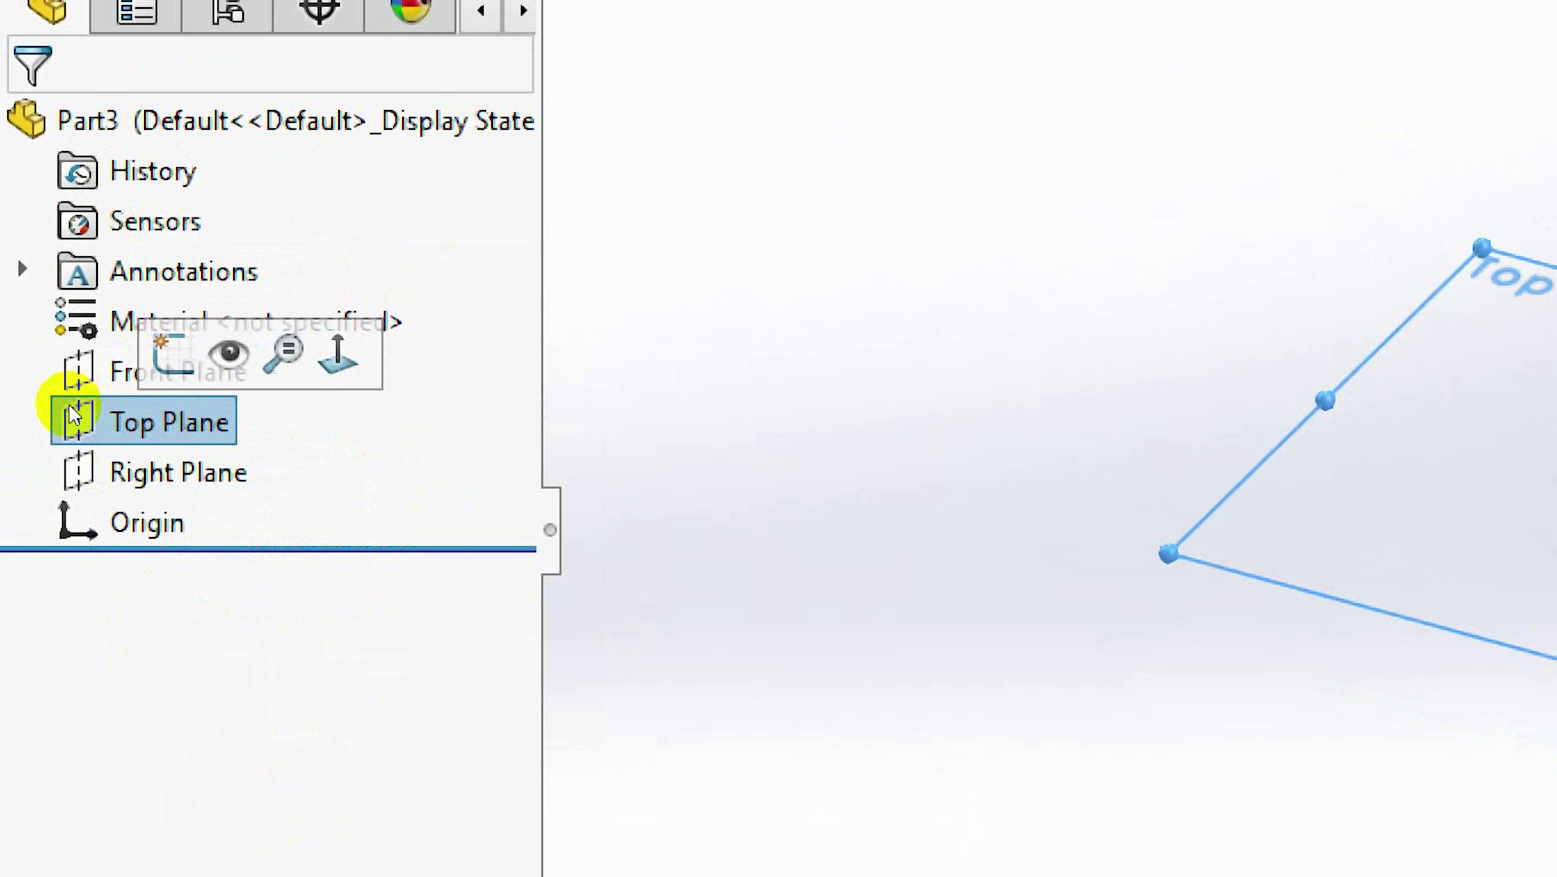
pyautogui.press('Escape')
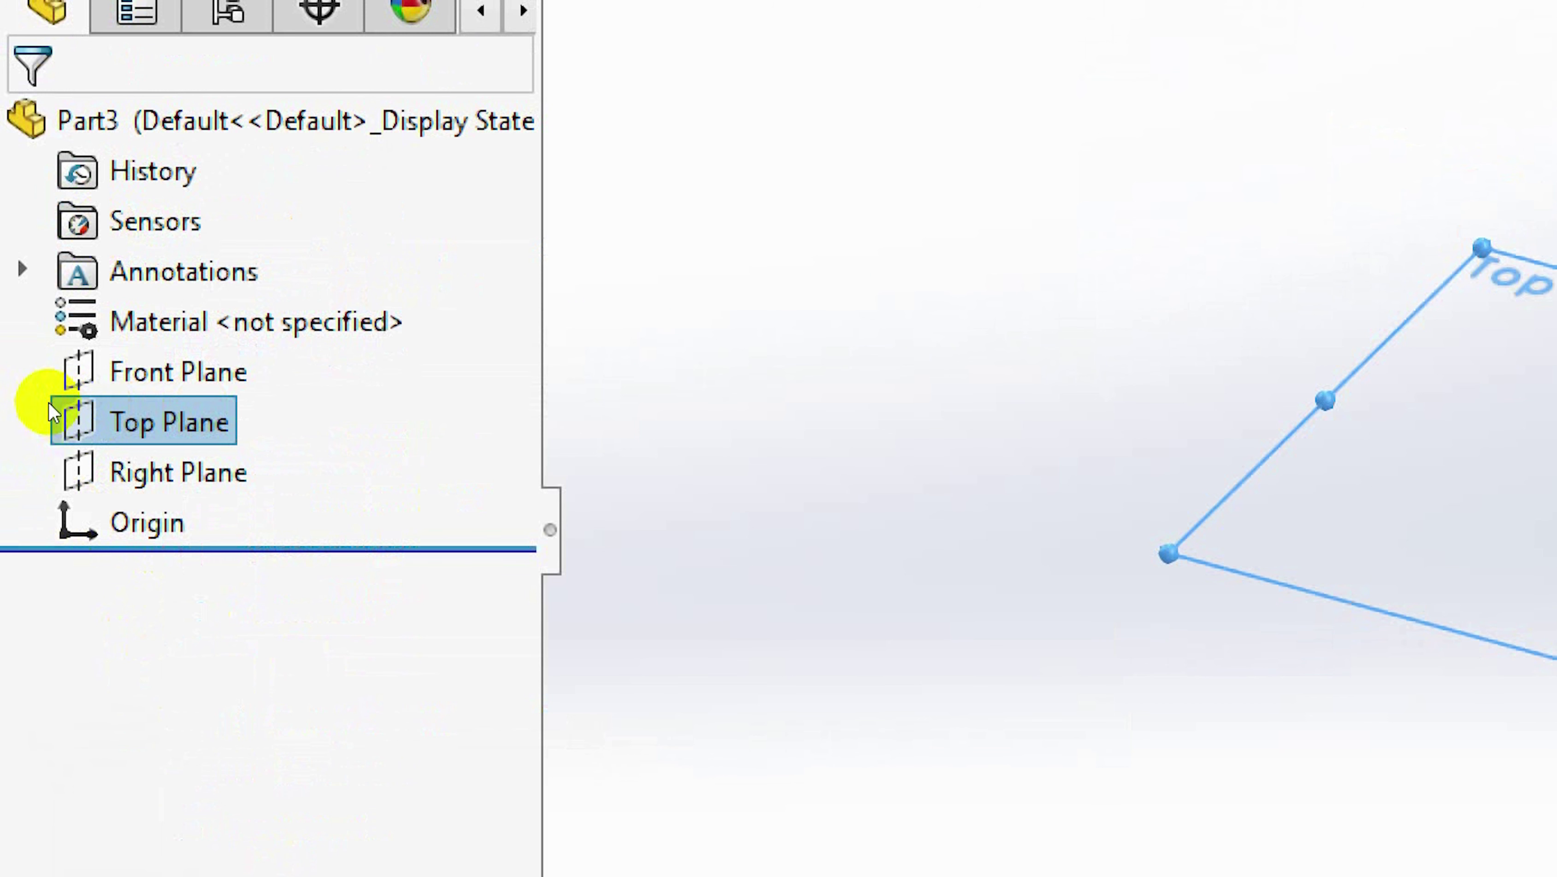
pyautogui.click(44, 411)
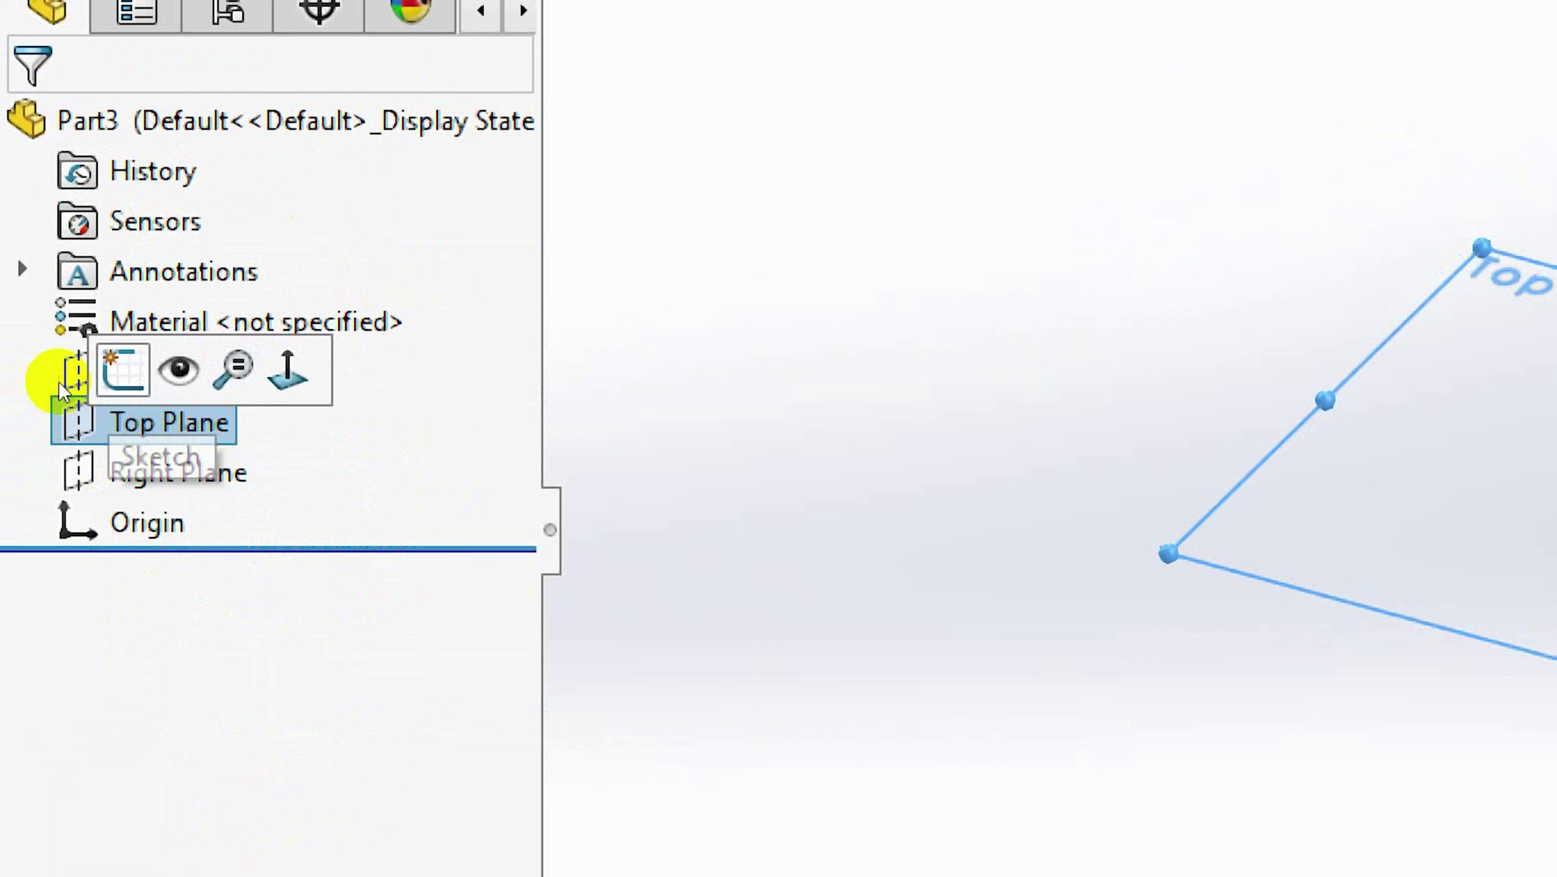
# Start Sketch1 on Top Plane, switch to isometric, then turn the view Normal To the plane.
pyautogui.click(122, 369)
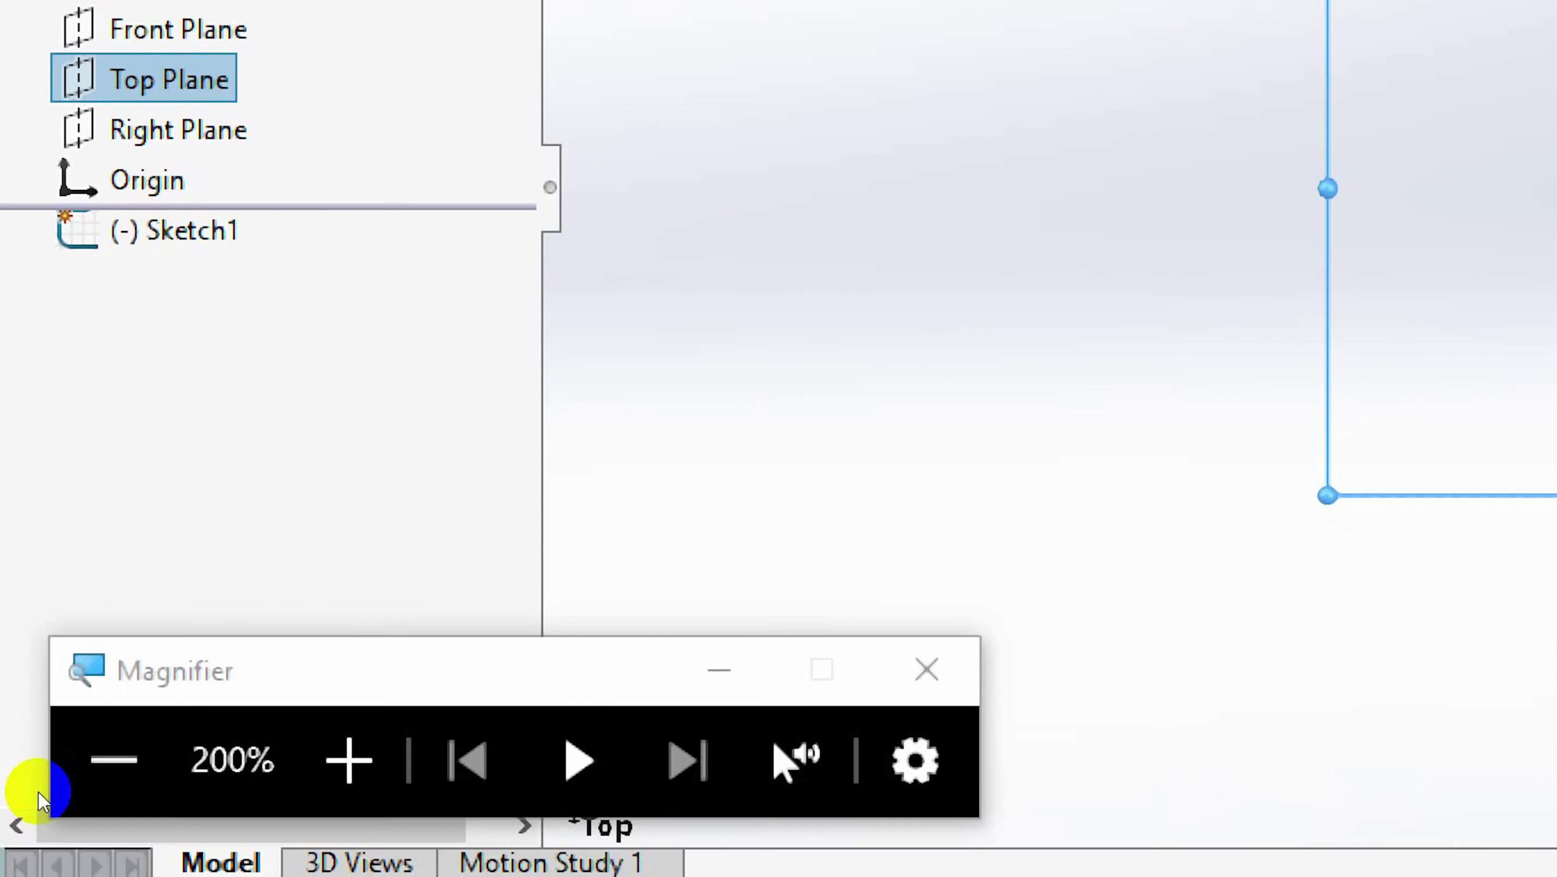
pyautogui.click(115, 701)
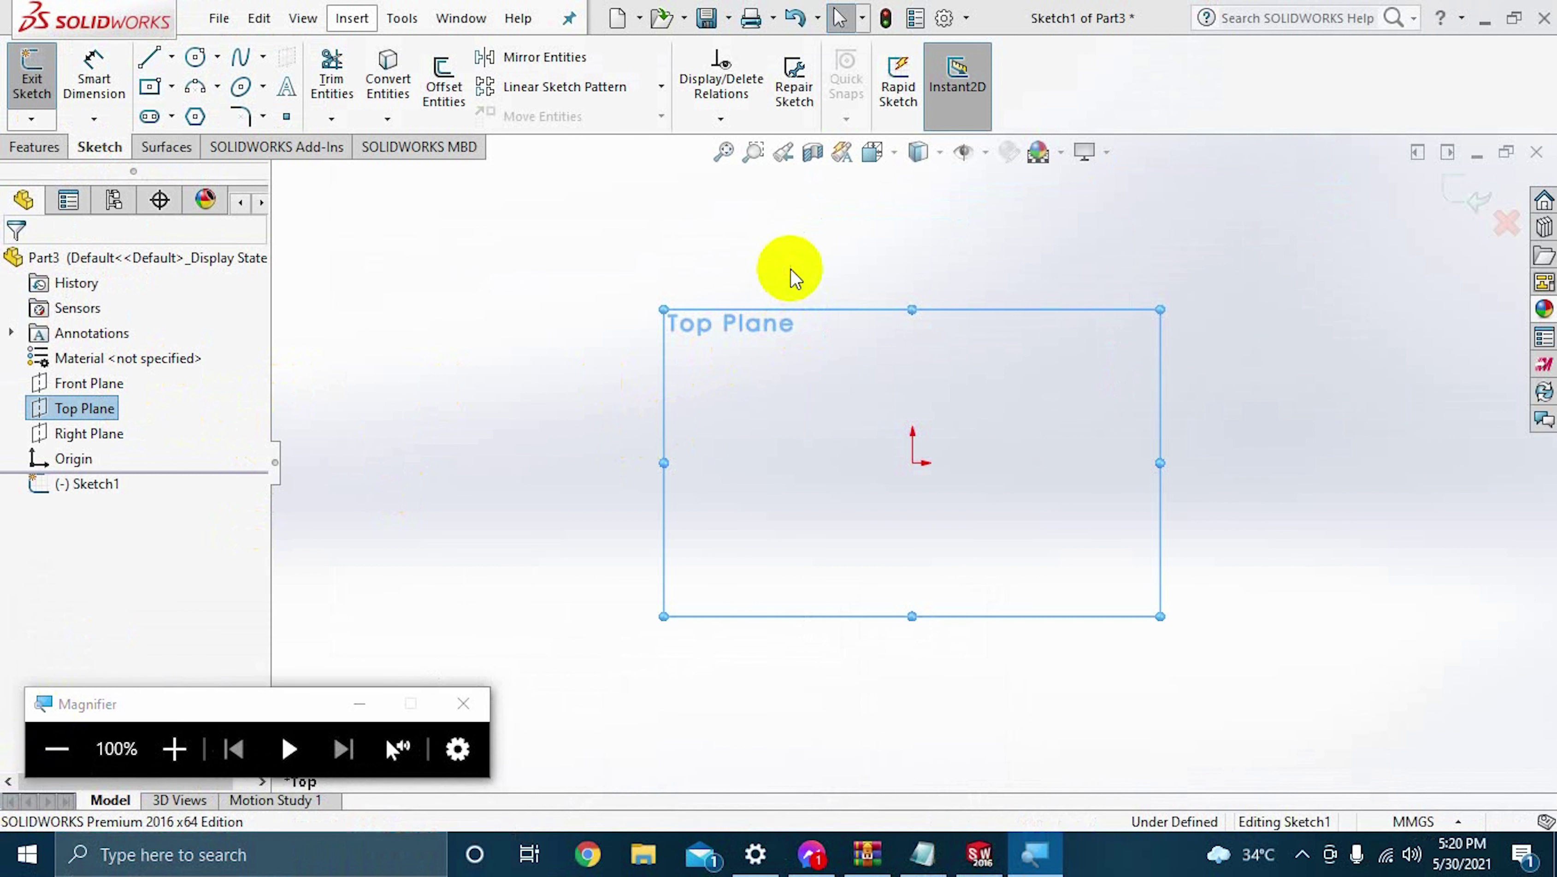
pyautogui.click(811, 245)
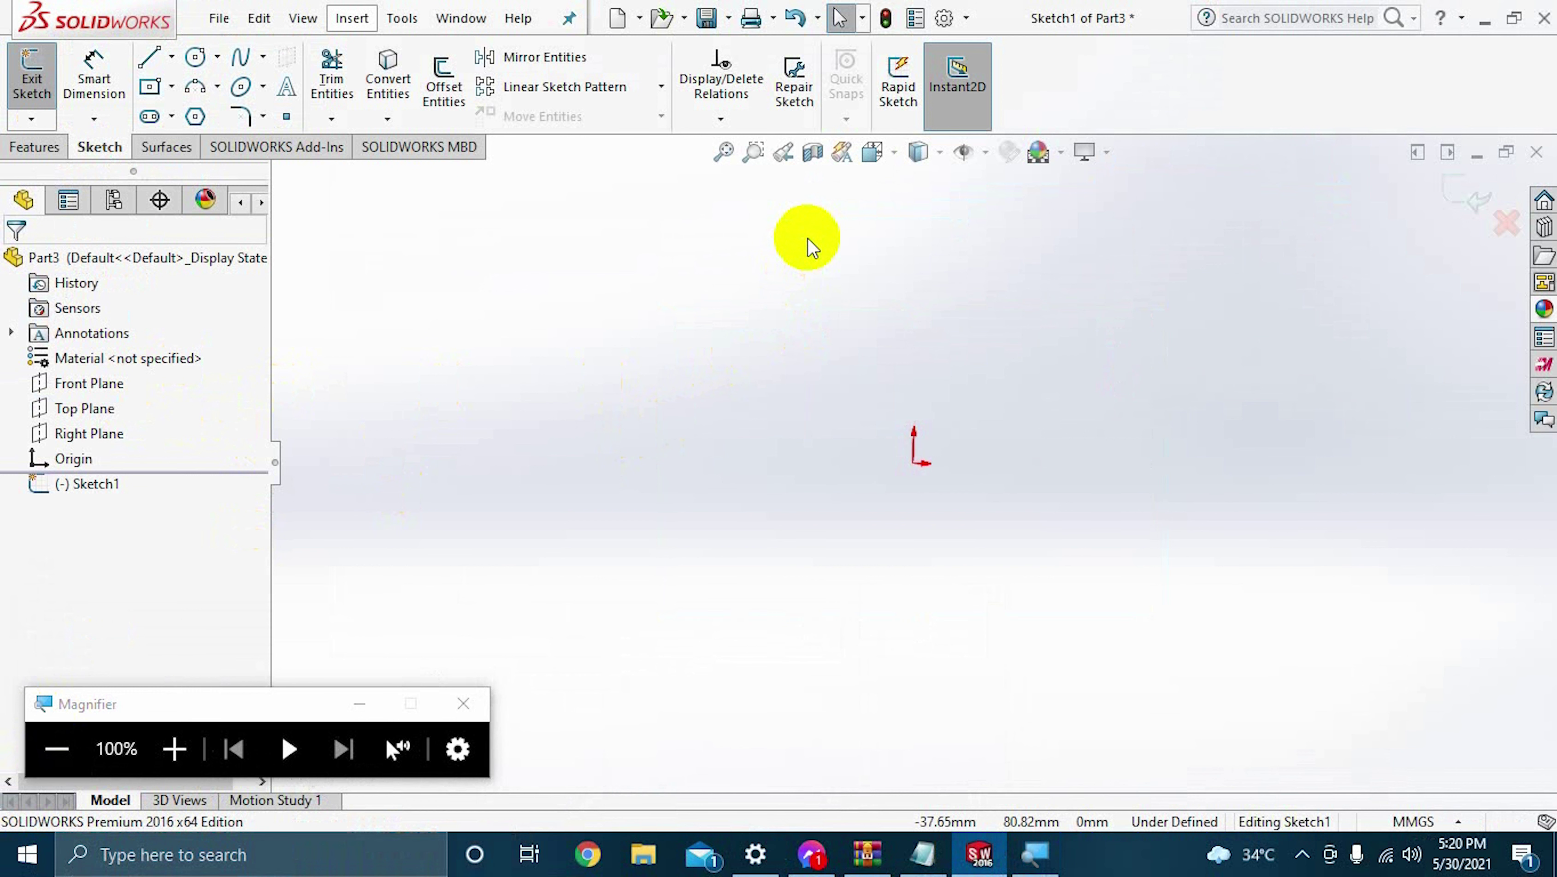
pyautogui.hotkey('ctrl', '7')
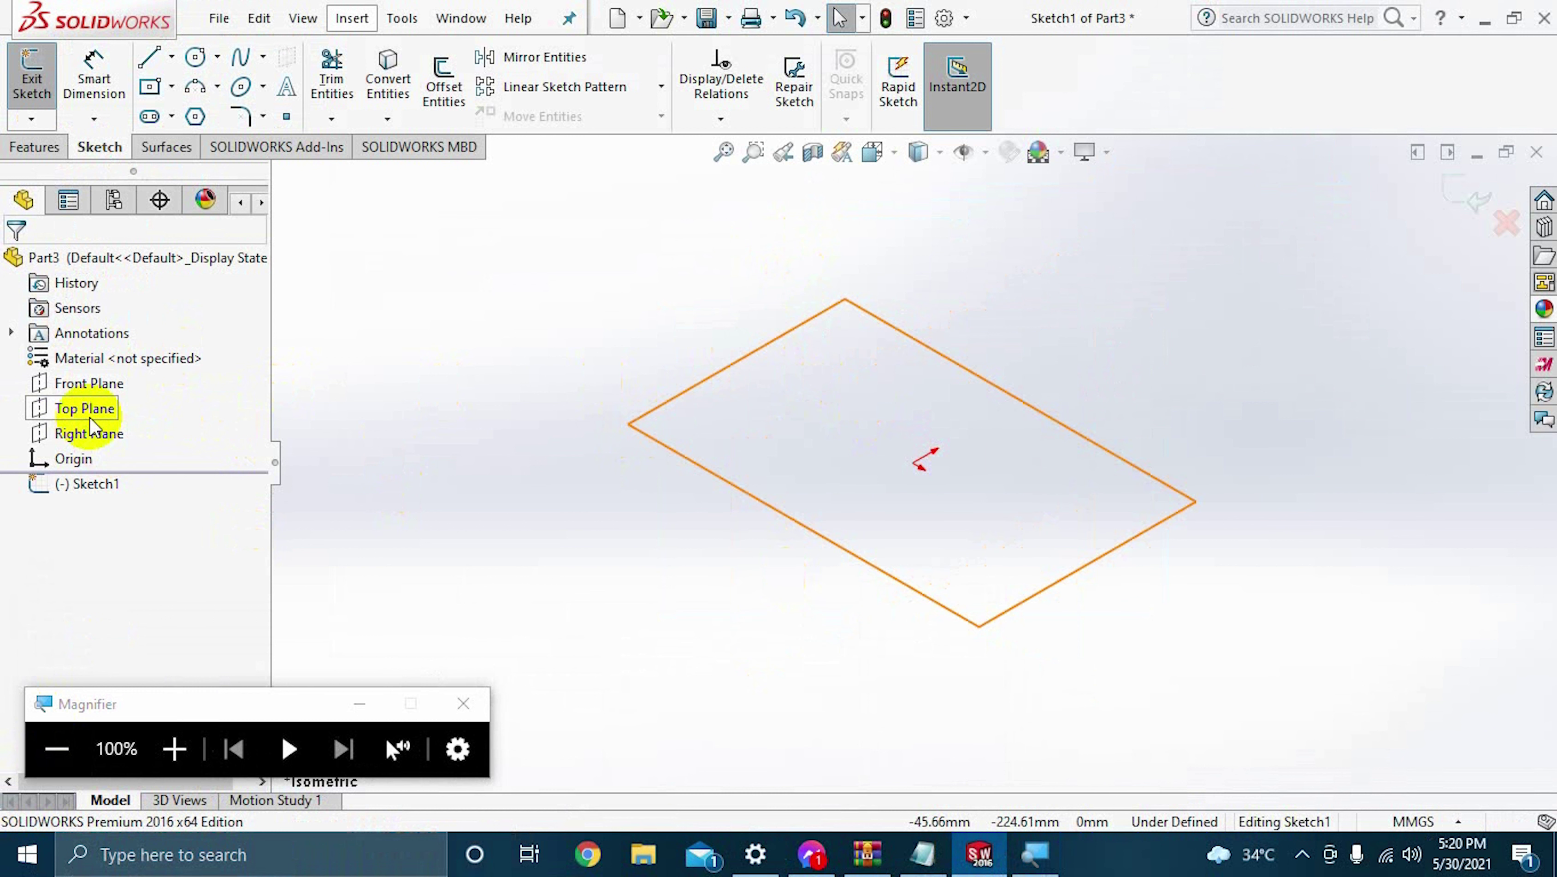
pyautogui.click(40, 417)
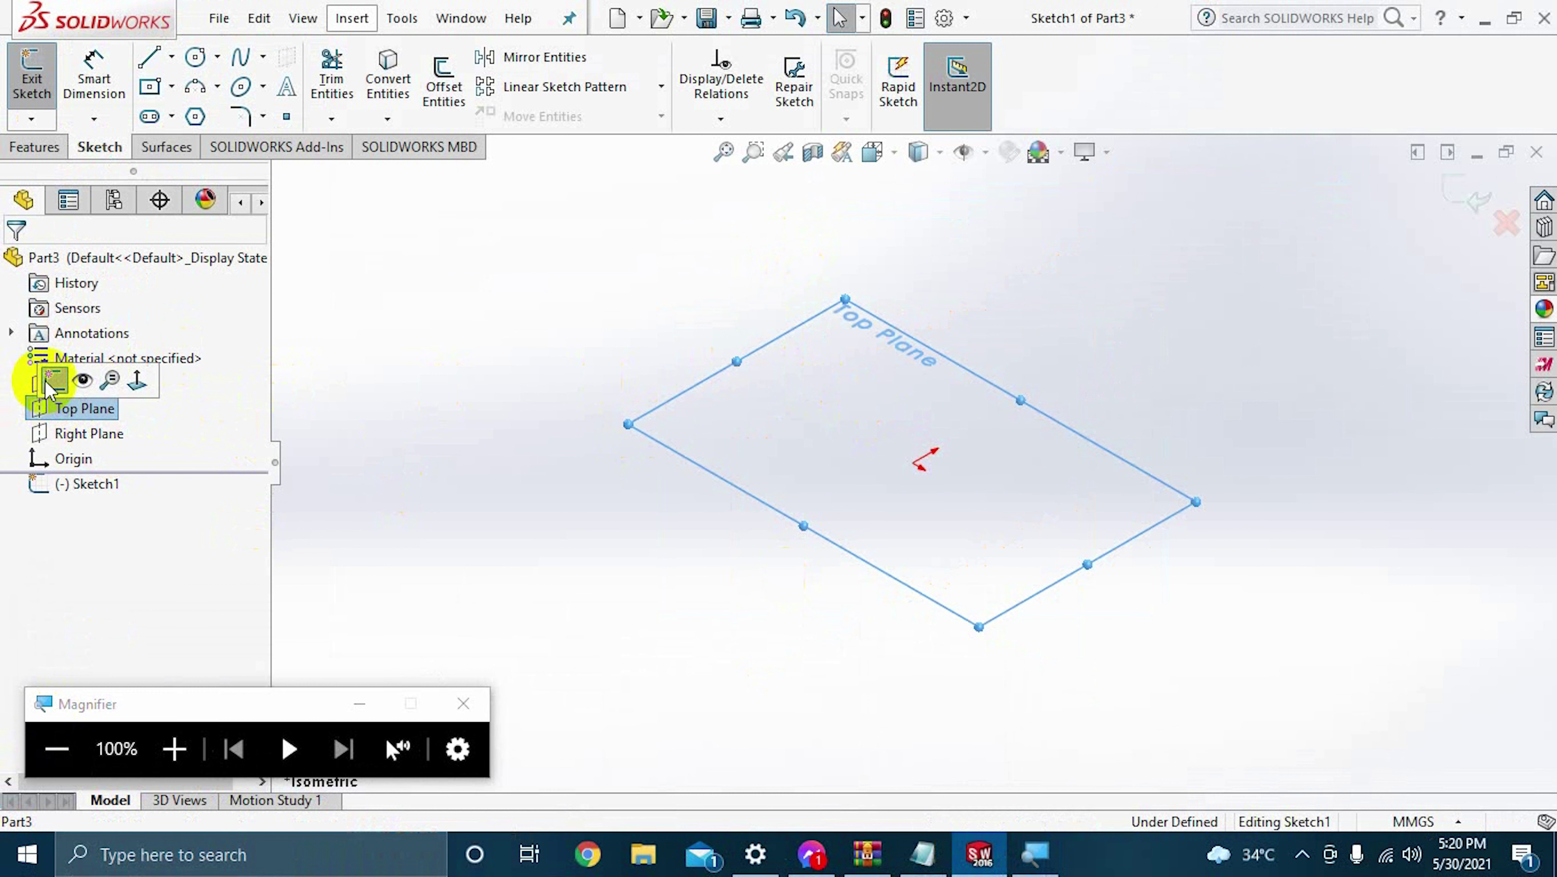
pyautogui.click(137, 381)
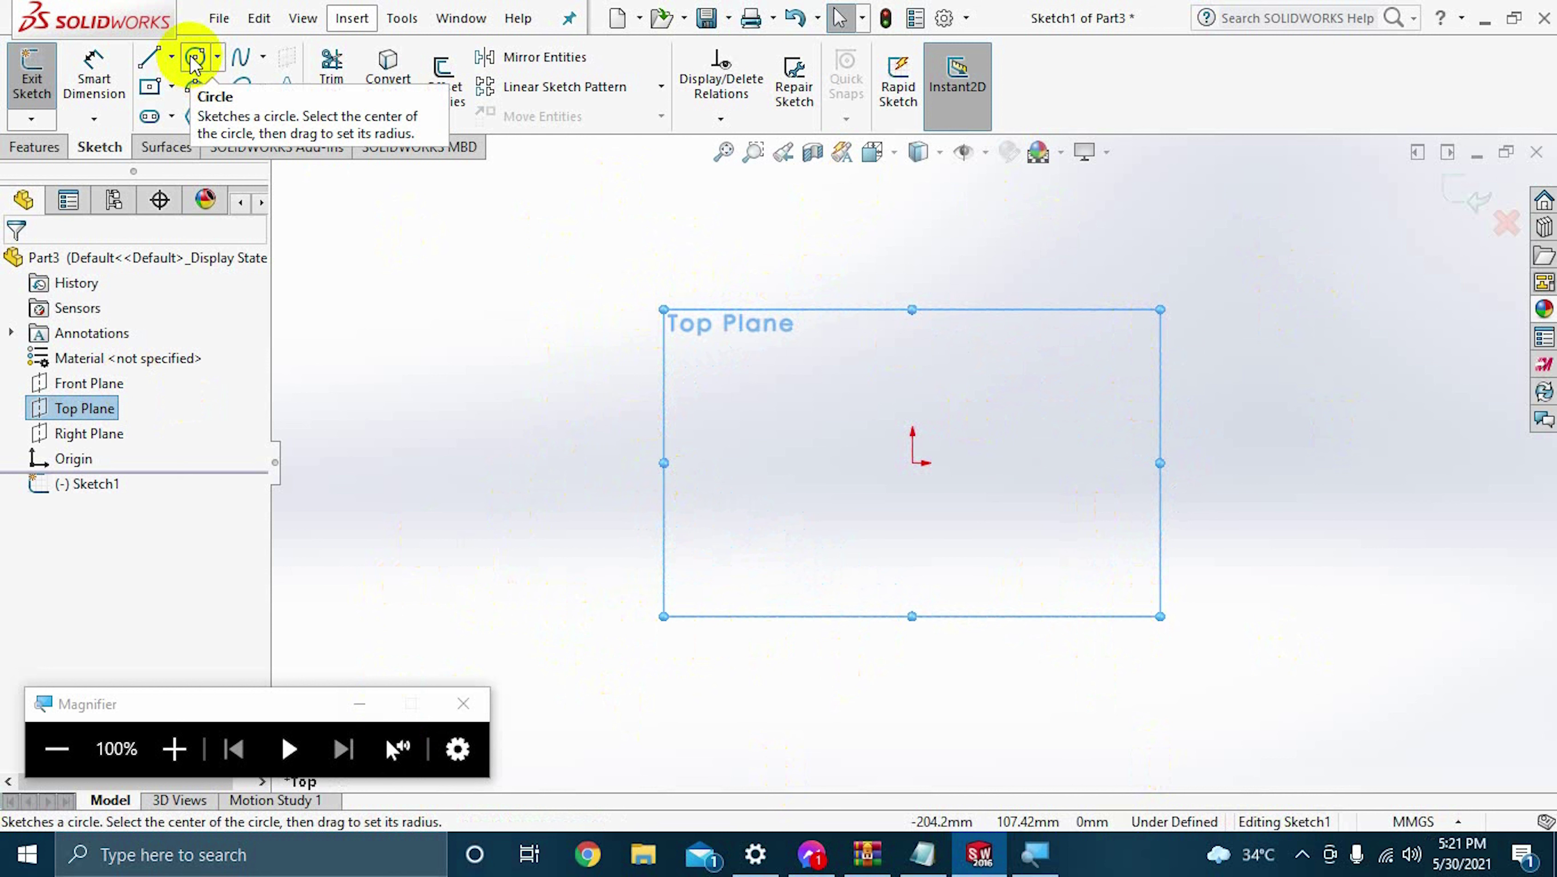
# Draw a circle with its centre on the origin, setting the radius with an outward click.
pyautogui.click(194, 59)
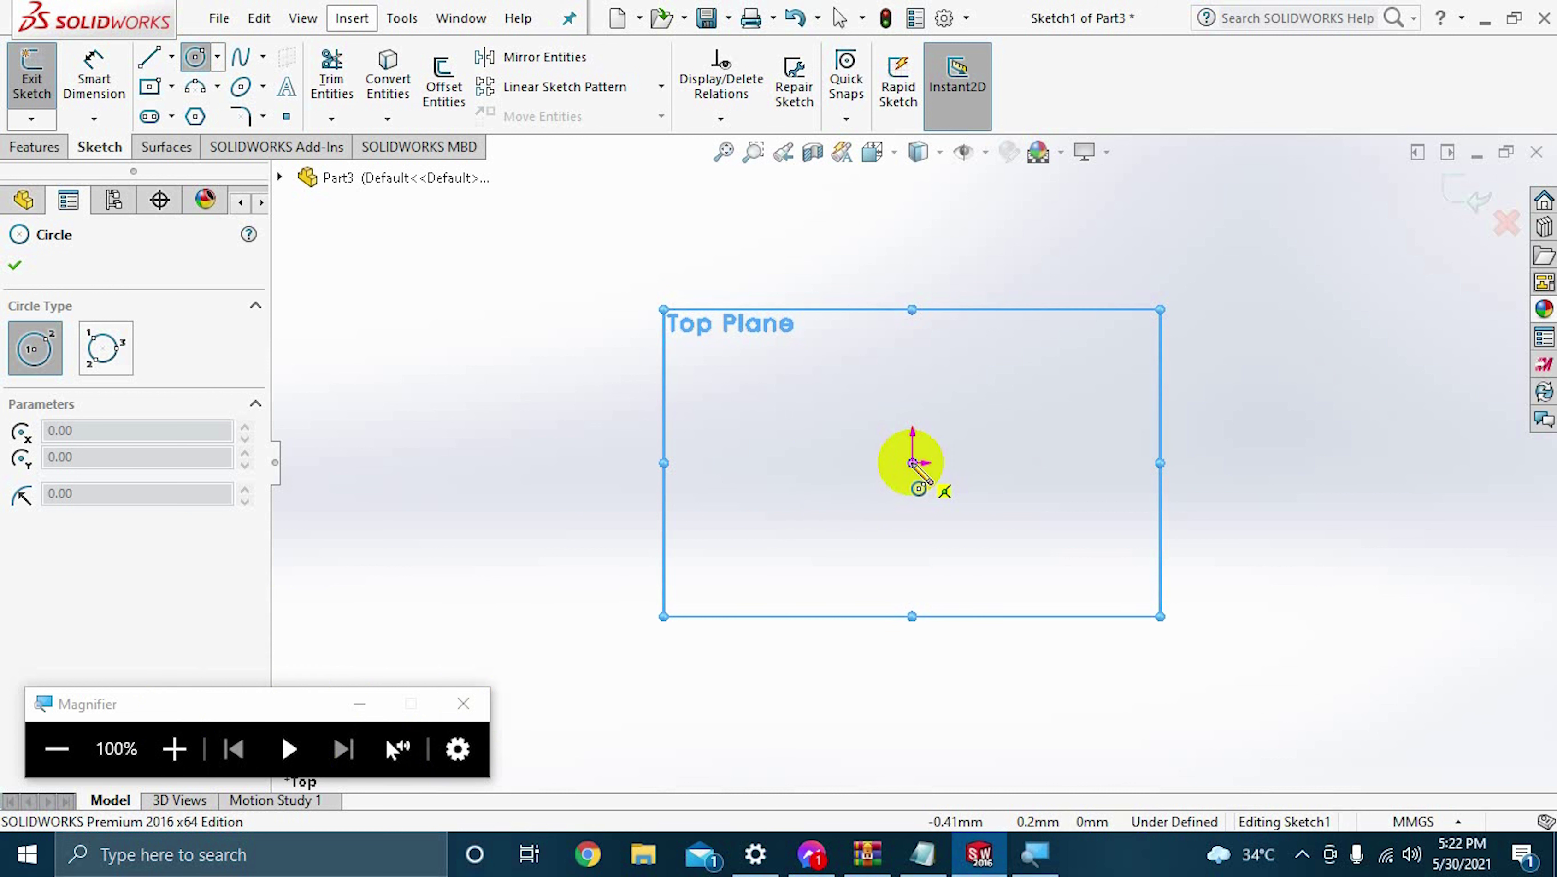
pyautogui.click(912, 463)
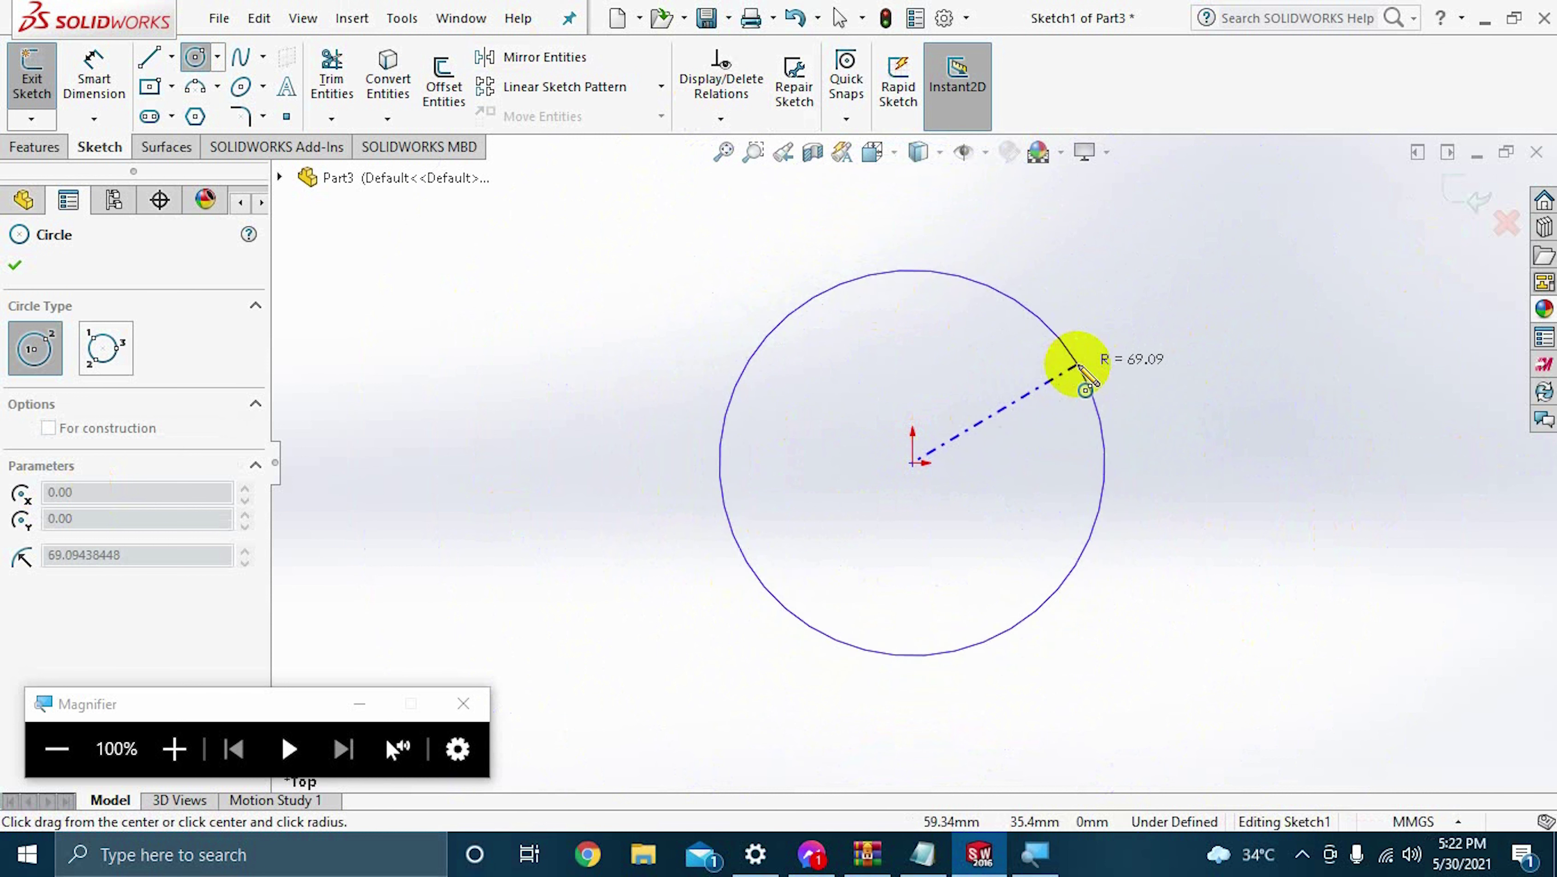
pyautogui.click(1157, 370)
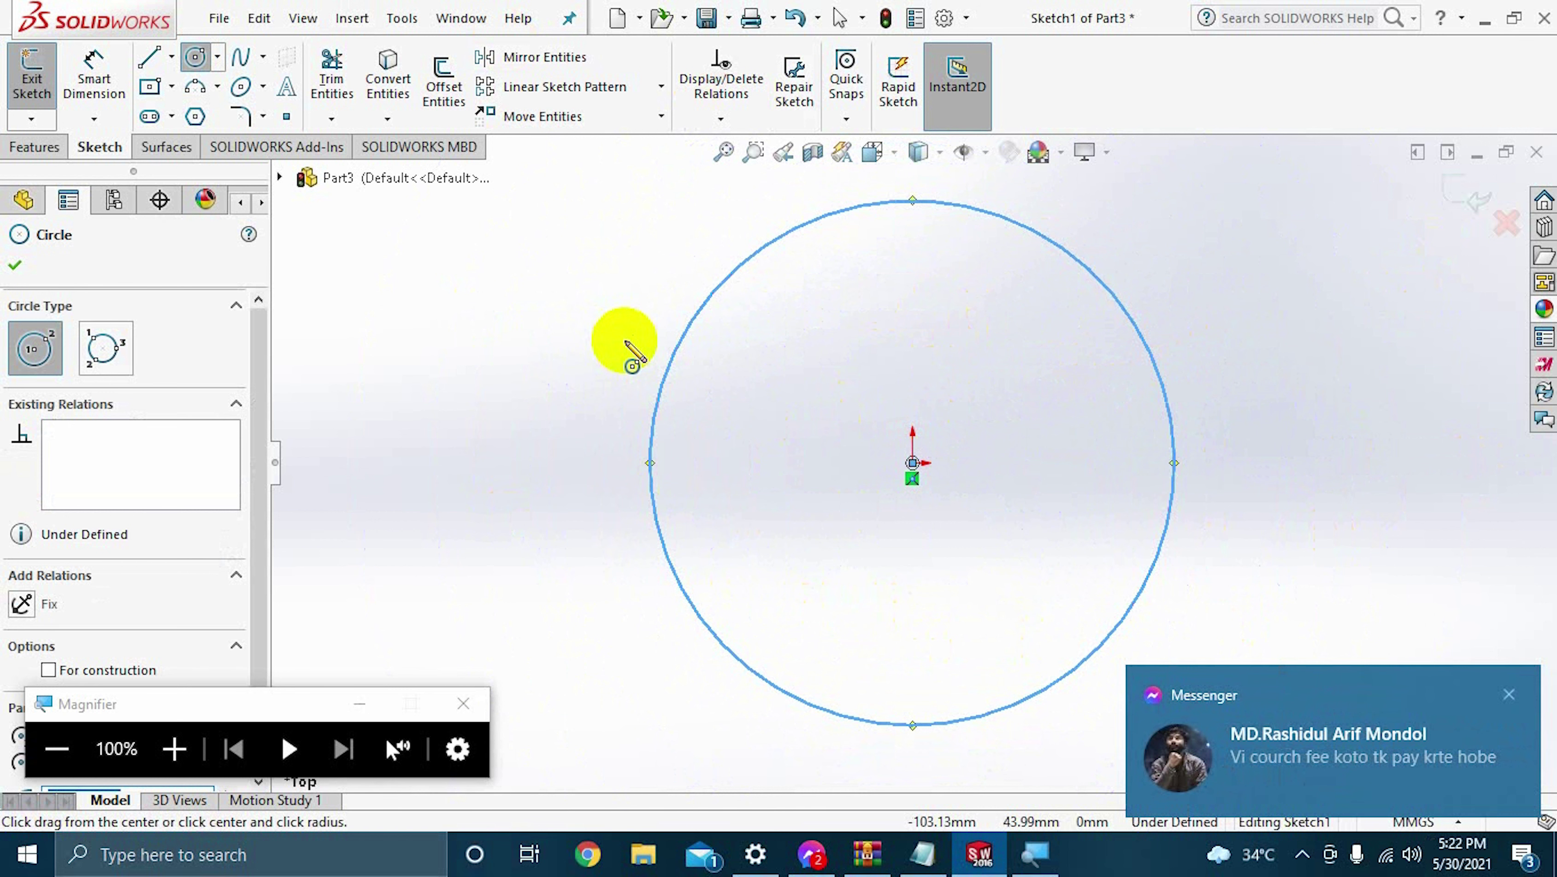
# Magnify the screen to 200% and accept the circle in the Circle PropertyManager.
pyautogui.click(186, 732)
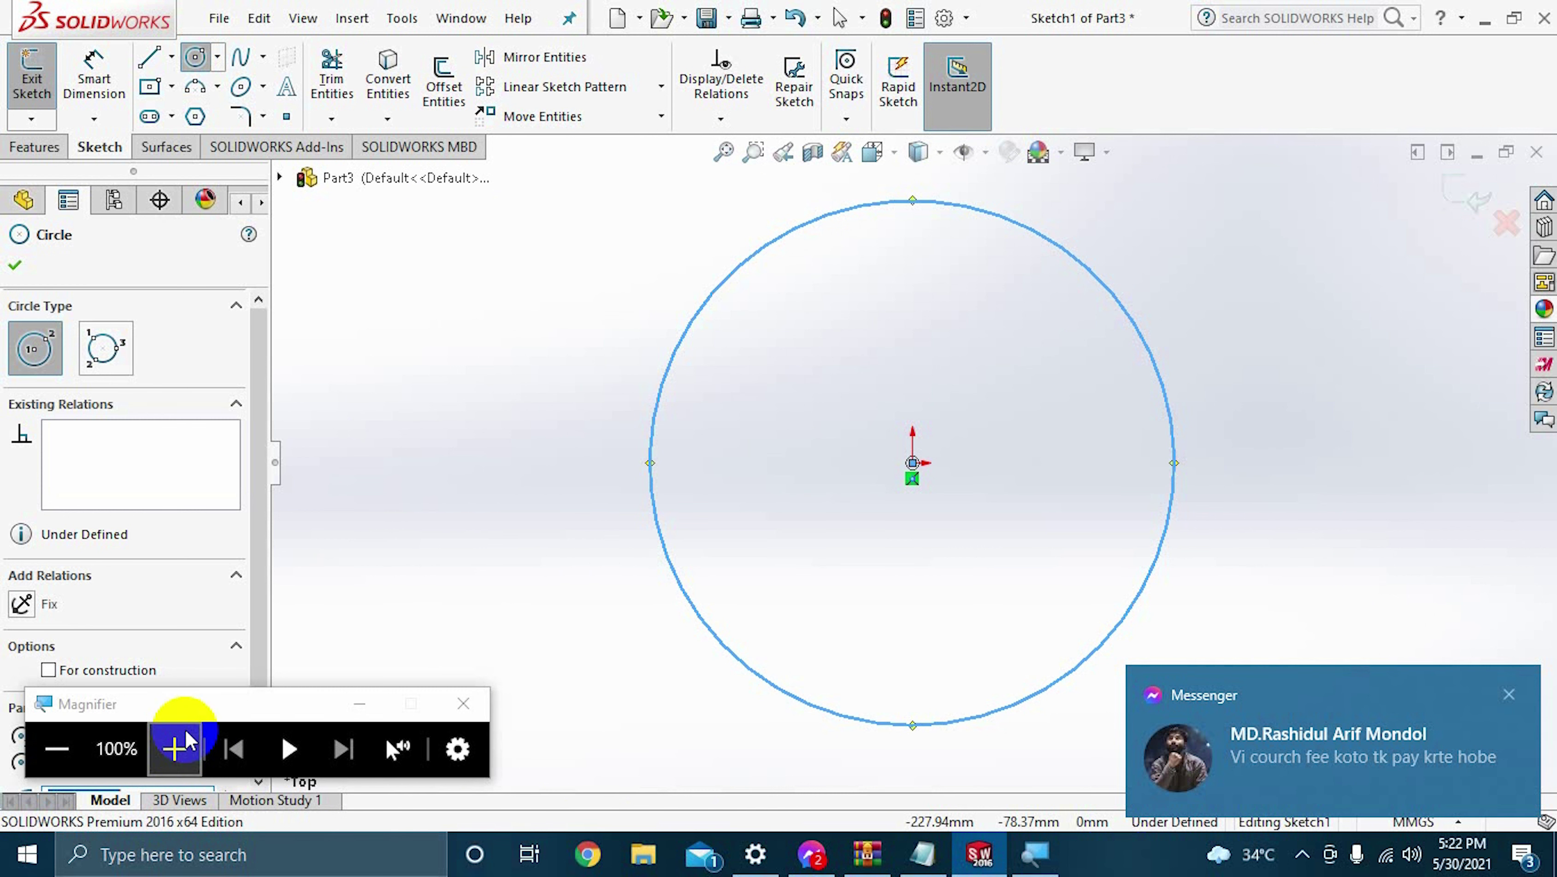
pyautogui.click(181, 741)
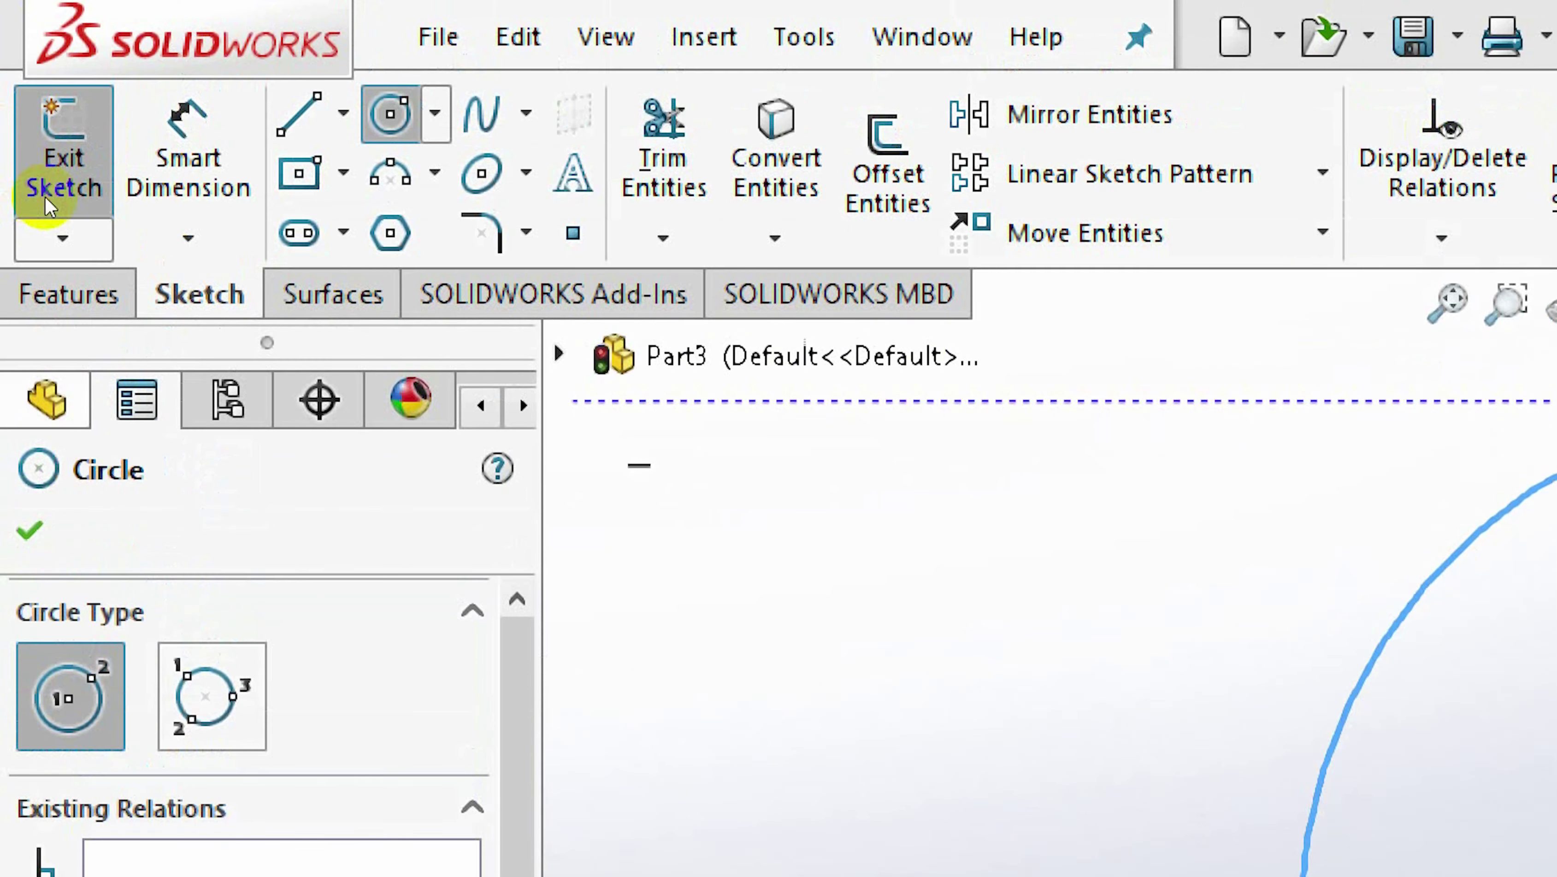
pyautogui.click(41, 198)
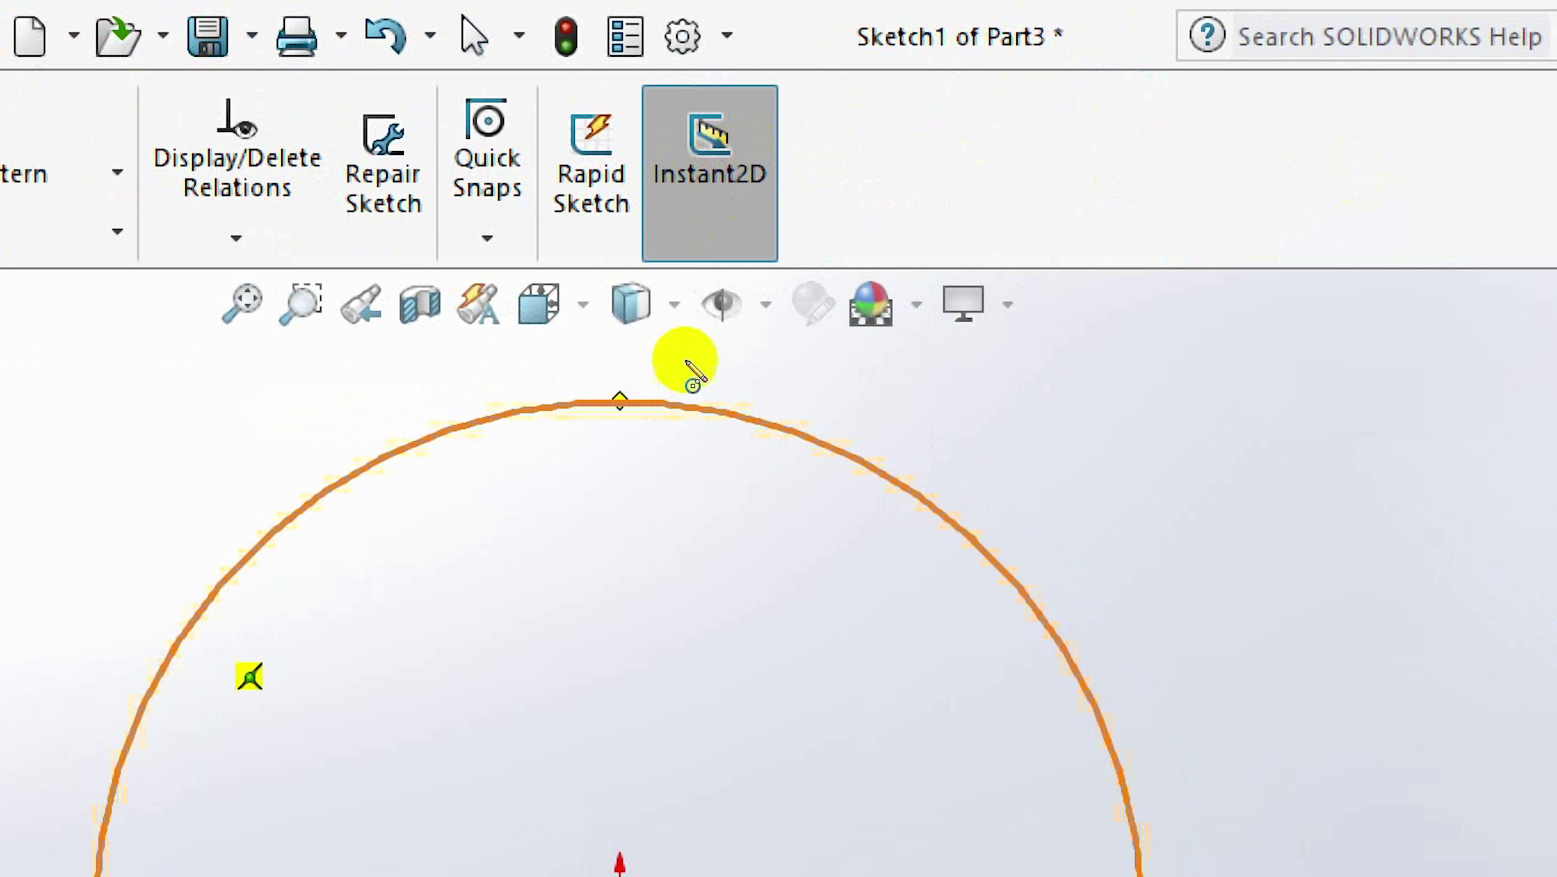
pyautogui.press('f')
pyautogui.click(80, 768)
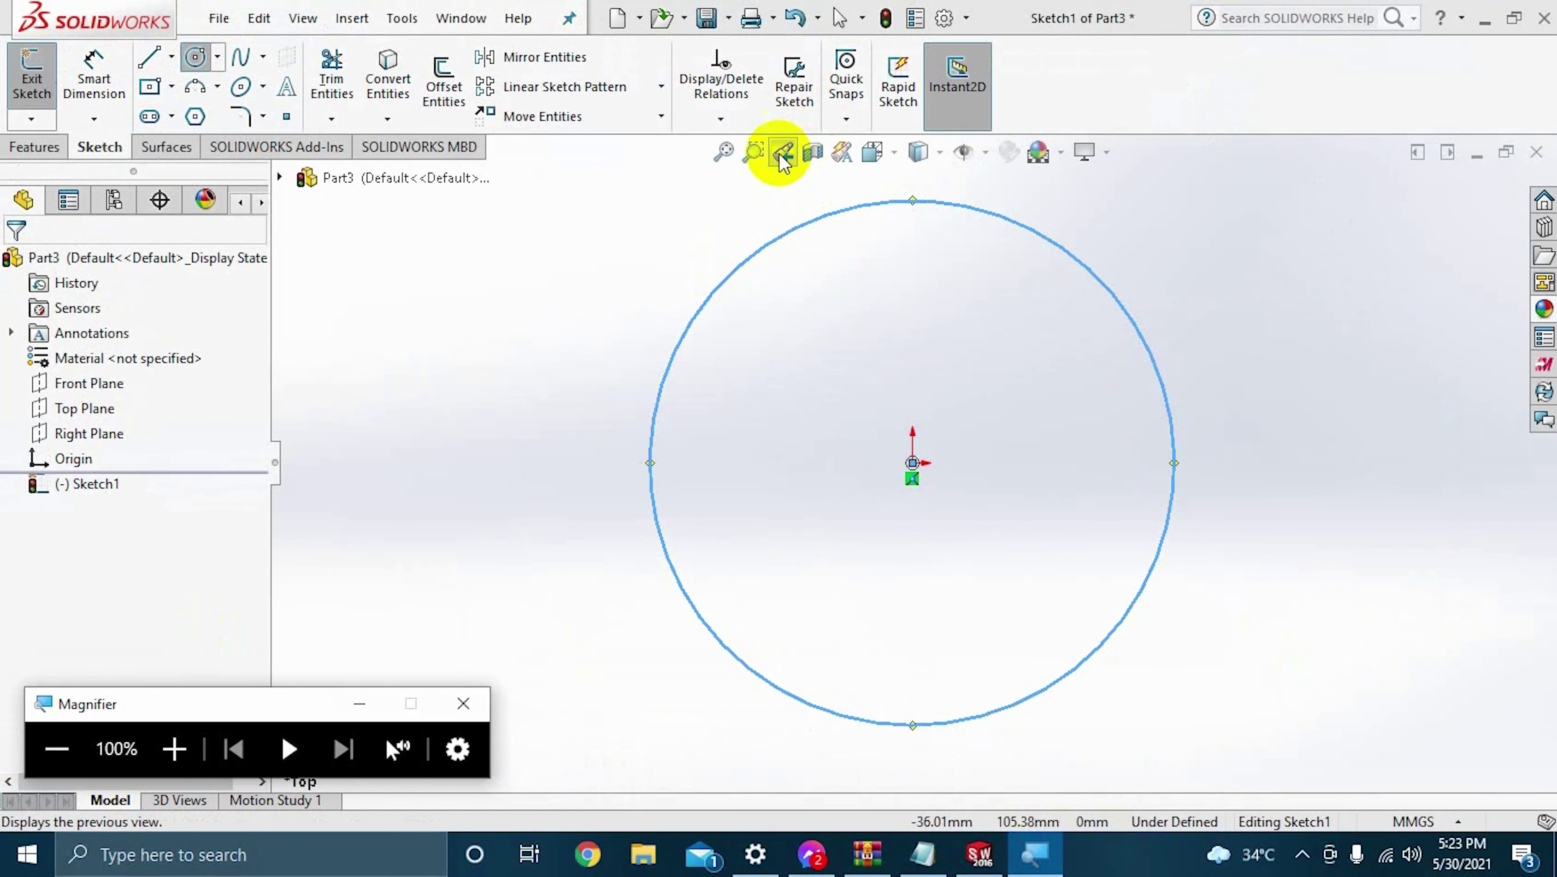
pyautogui.click(758, 150)
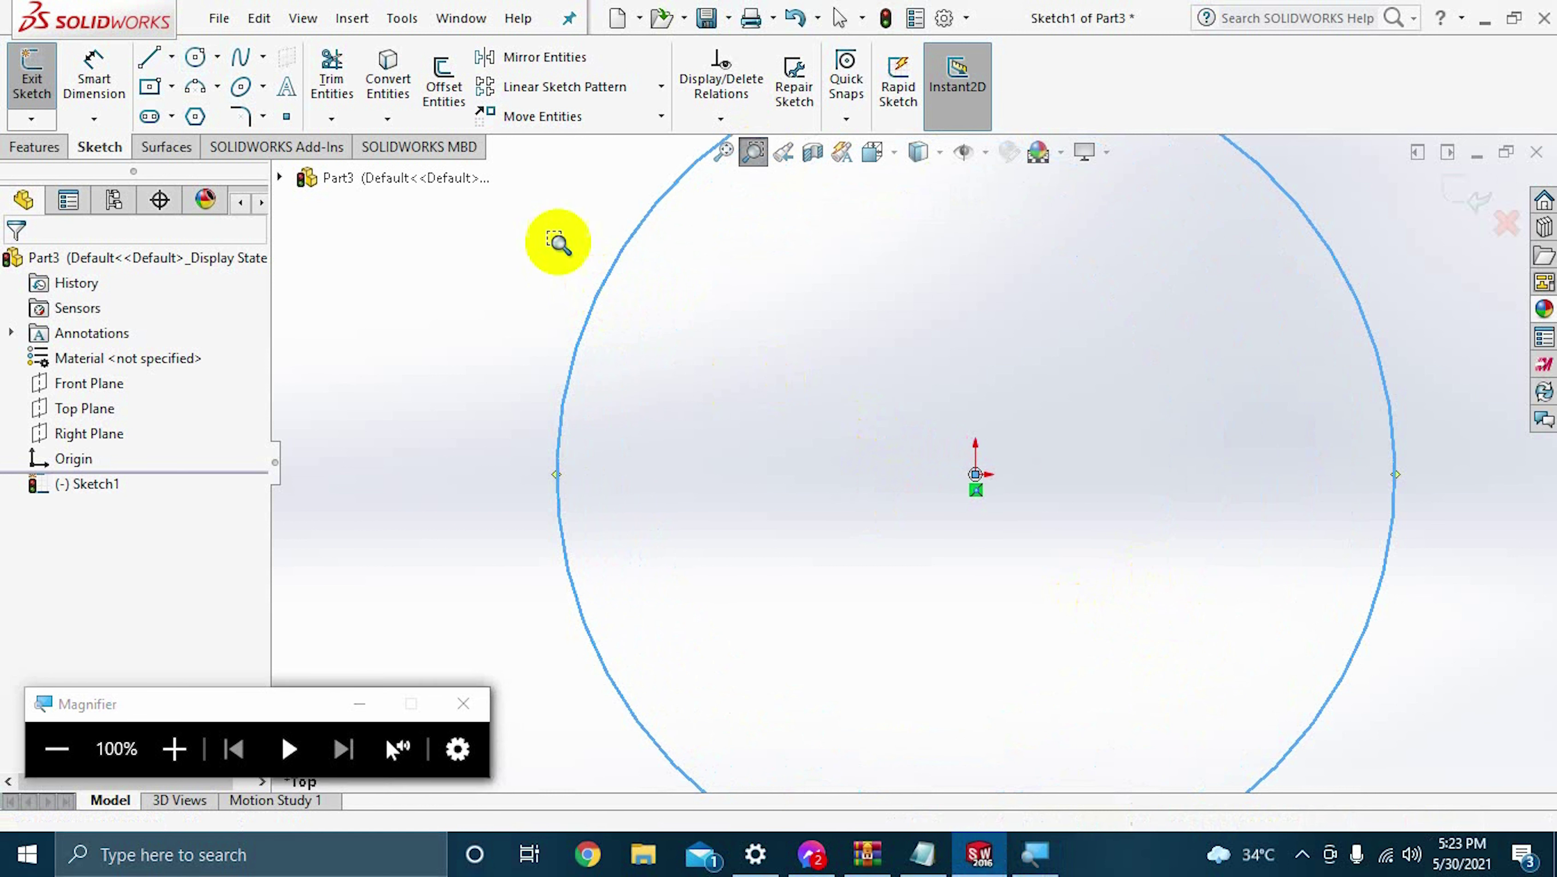
pyautogui.moveTo(546, 236); pyautogui.dragTo(1007, 698)
pyautogui.moveTo(528, 251); pyautogui.dragTo(1123, 673)
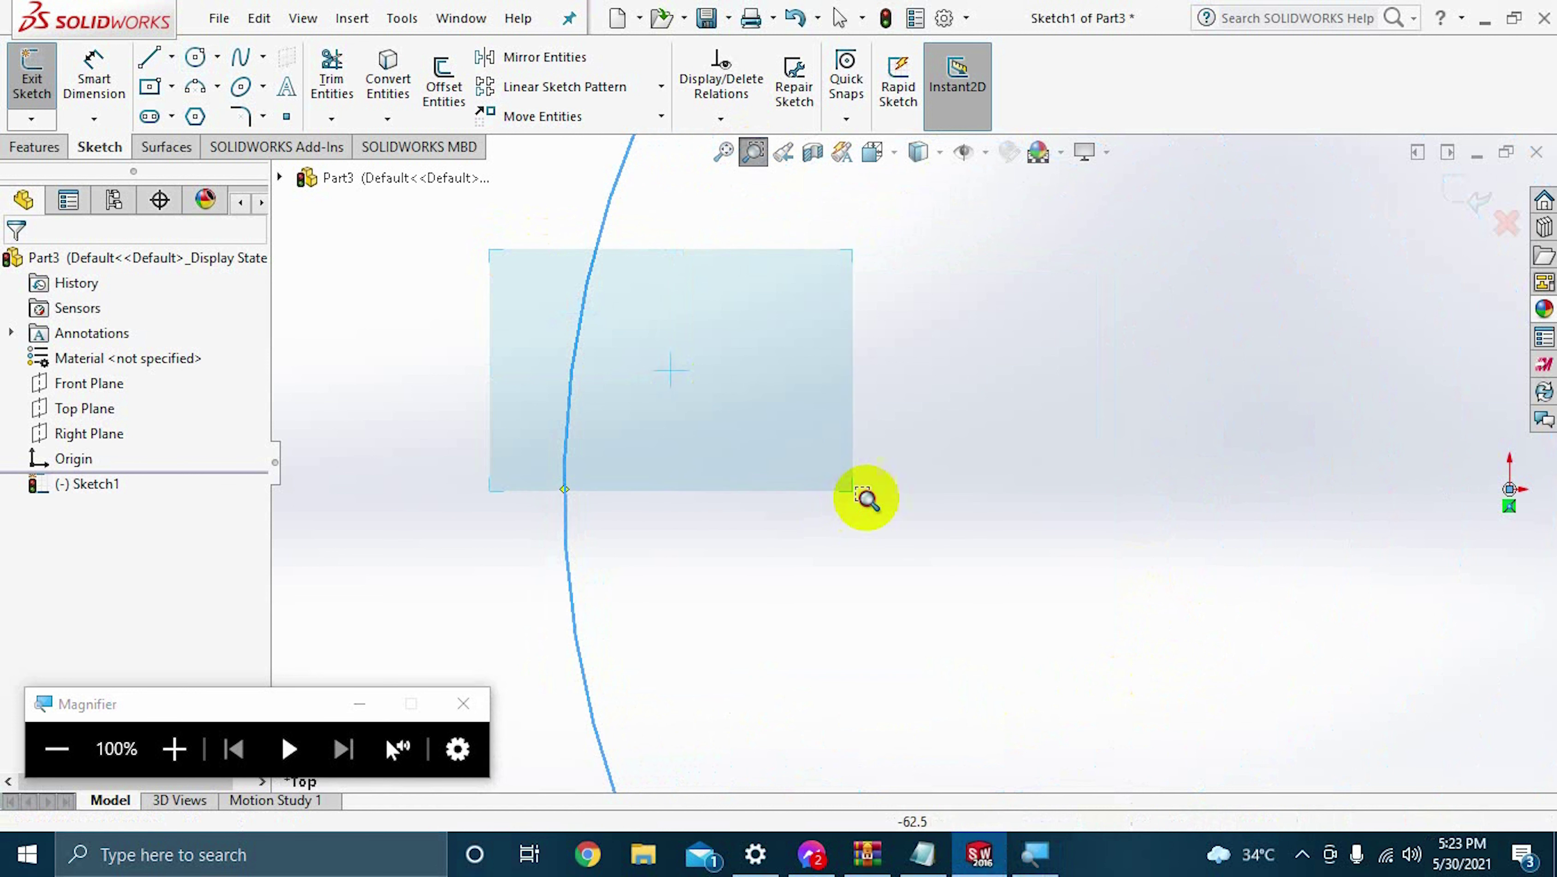
pyautogui.moveTo(487, 248); pyautogui.dragTo(1219, 727)
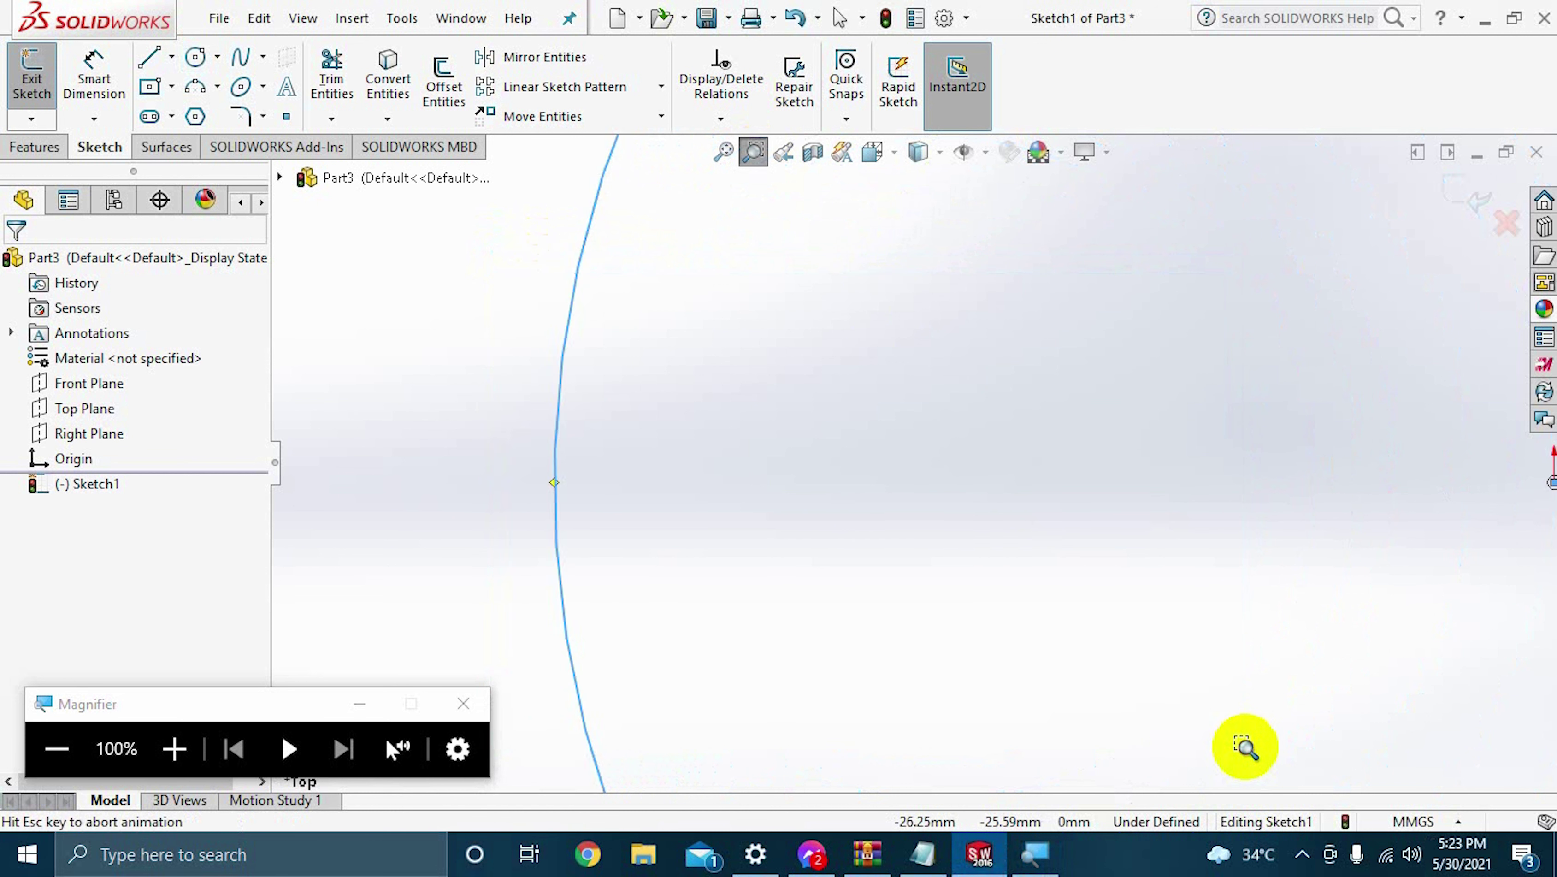
pyautogui.click(723, 156)
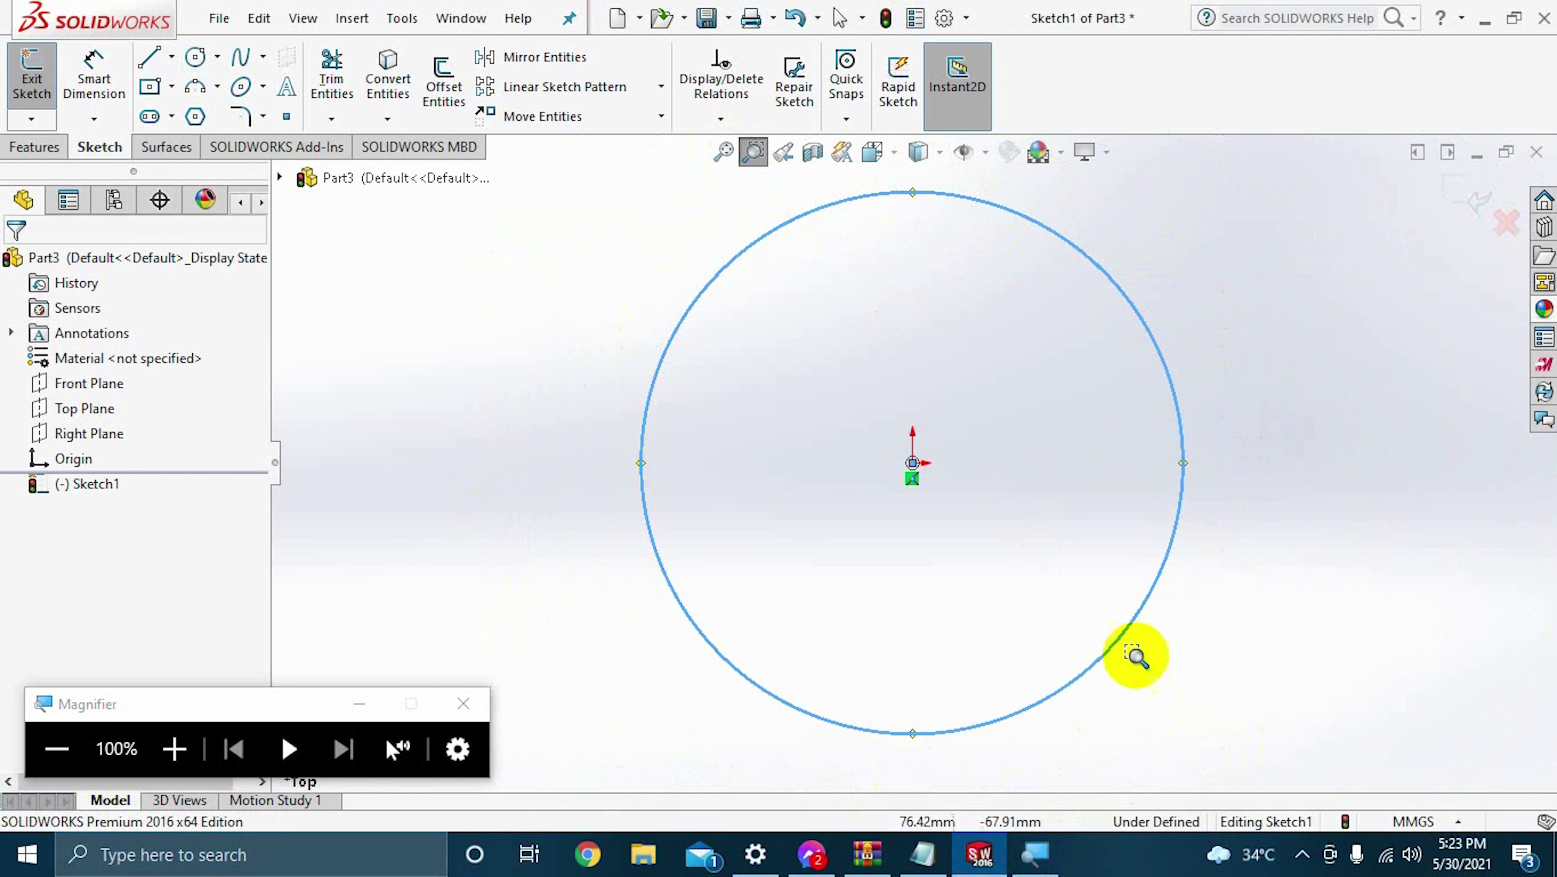
pyautogui.click(778, 155)
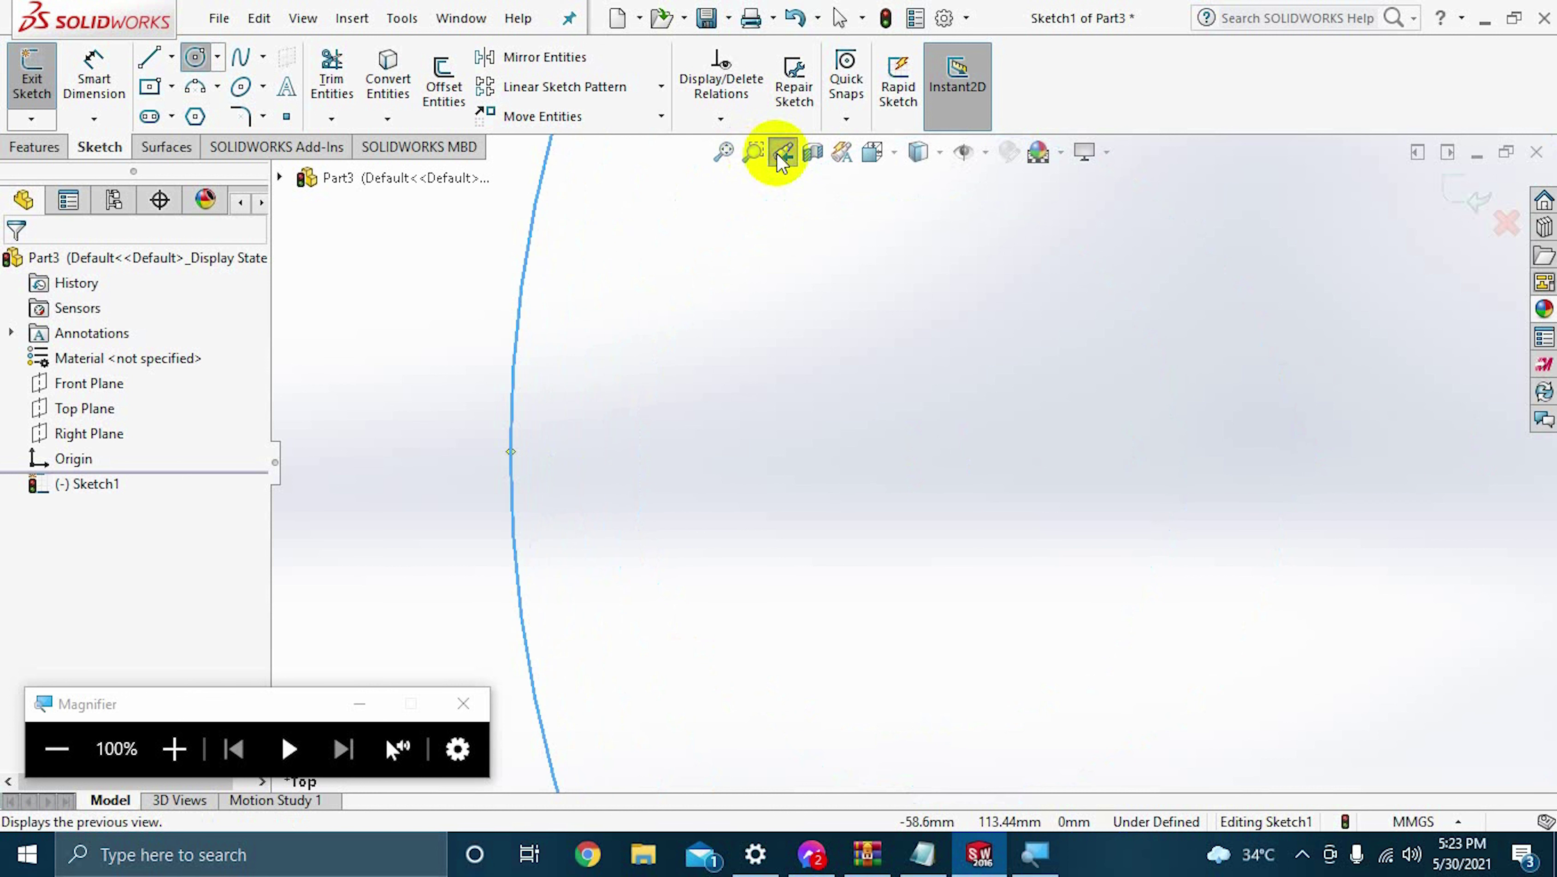
pyautogui.click(781, 156)
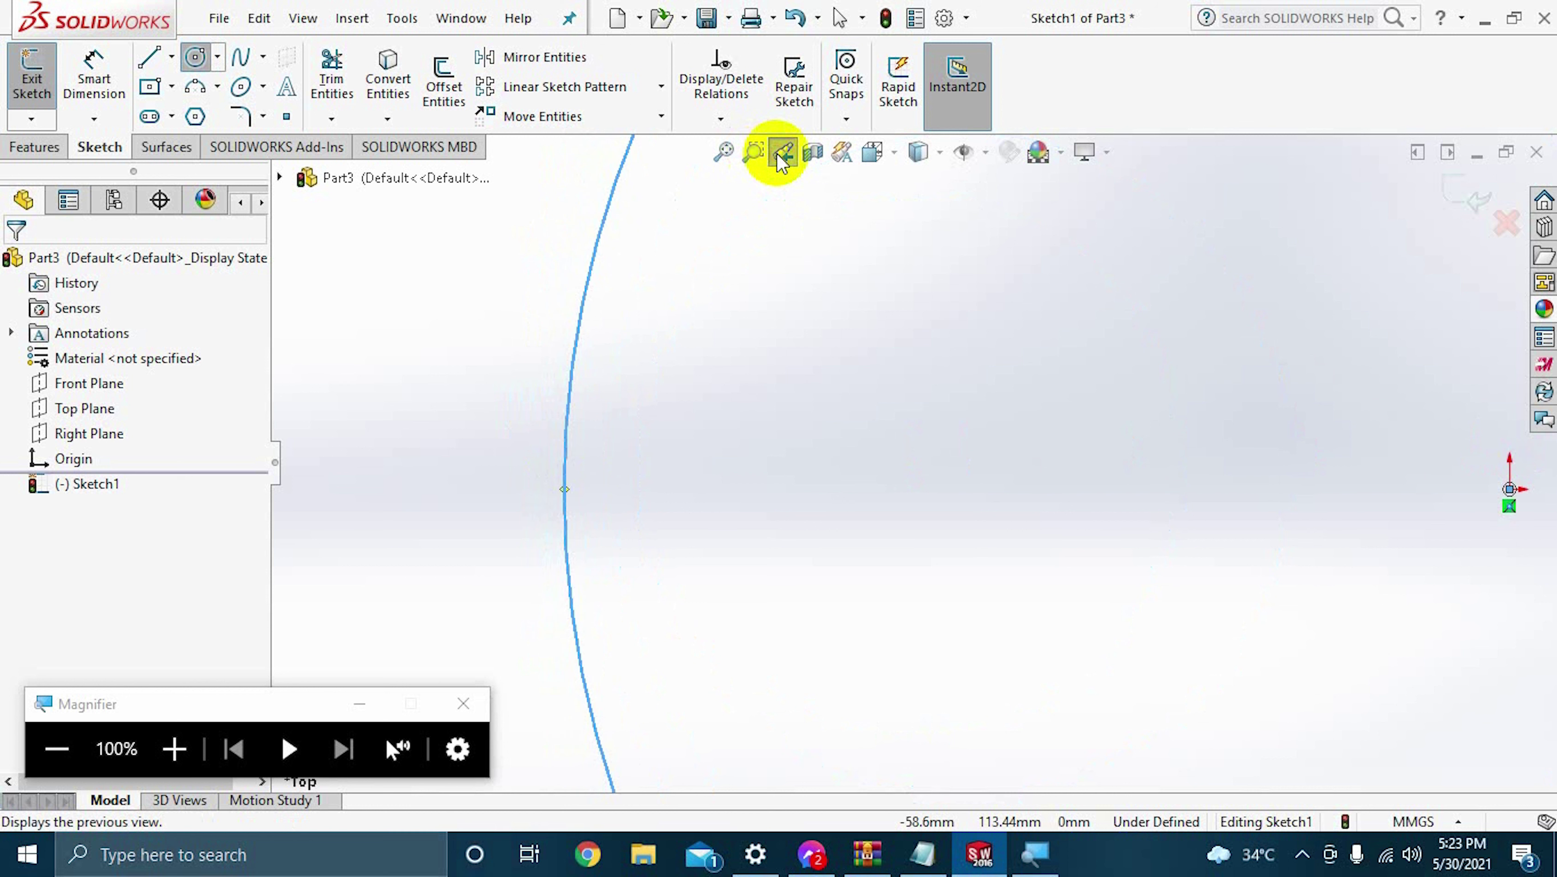
pyautogui.click(778, 158)
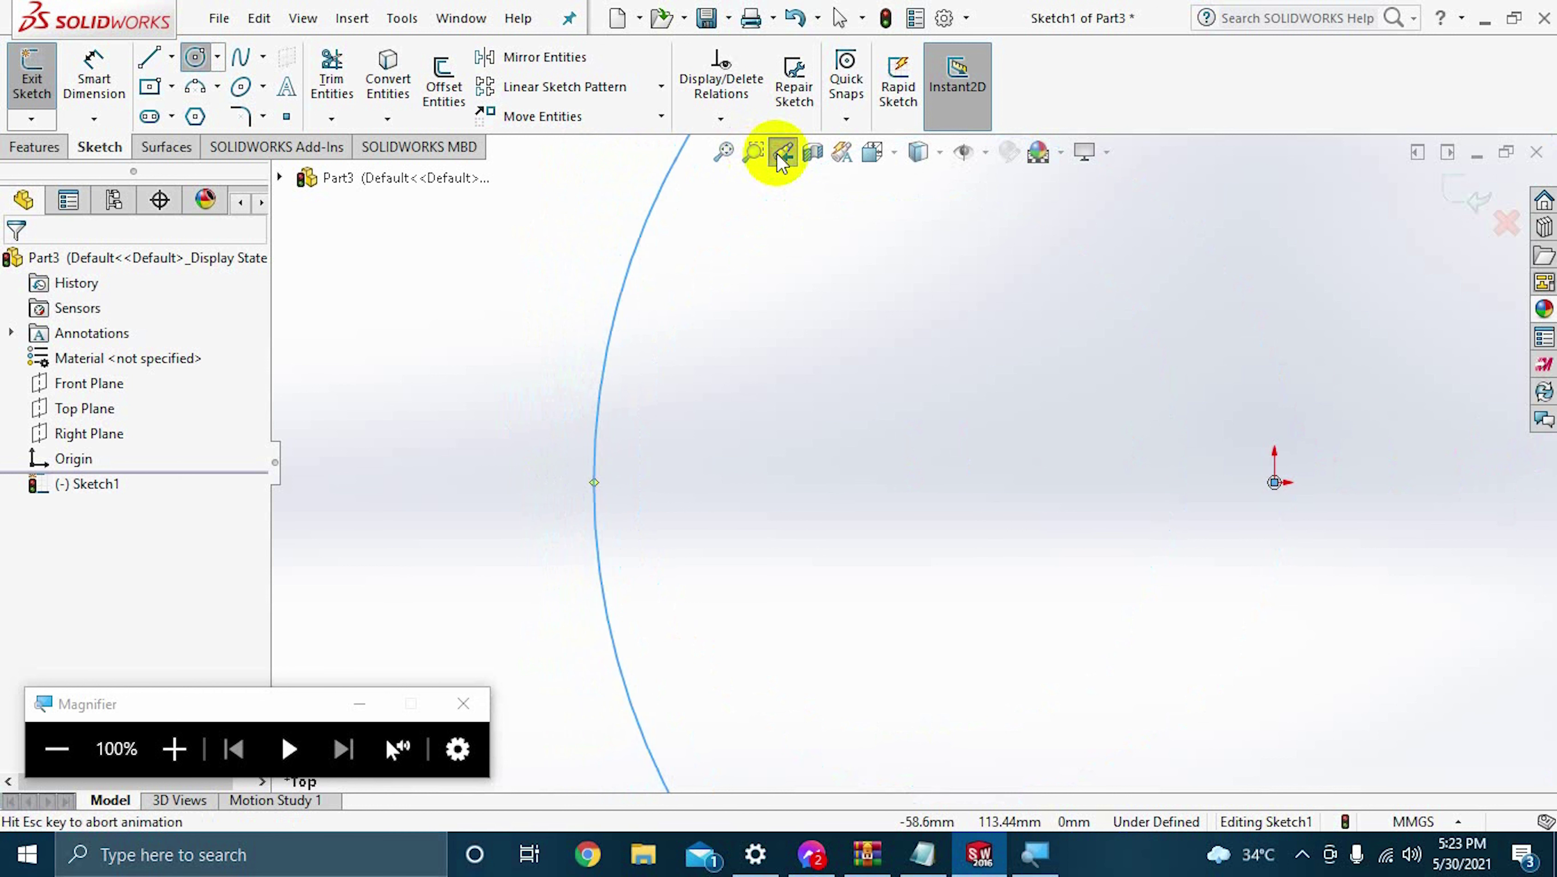
pyautogui.click(779, 158)
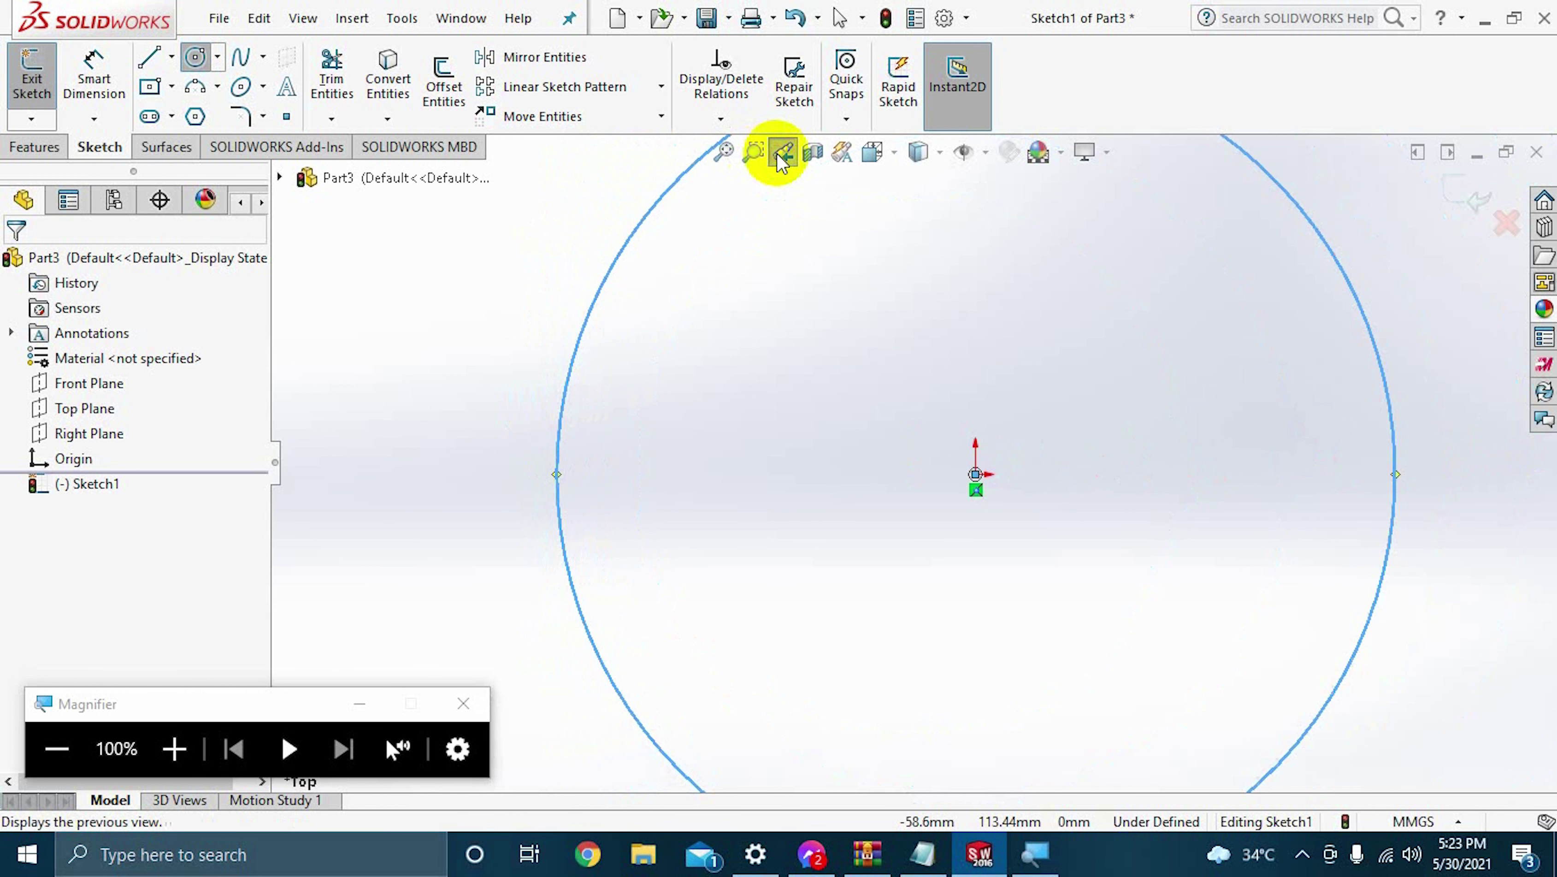
pyautogui.click(780, 159)
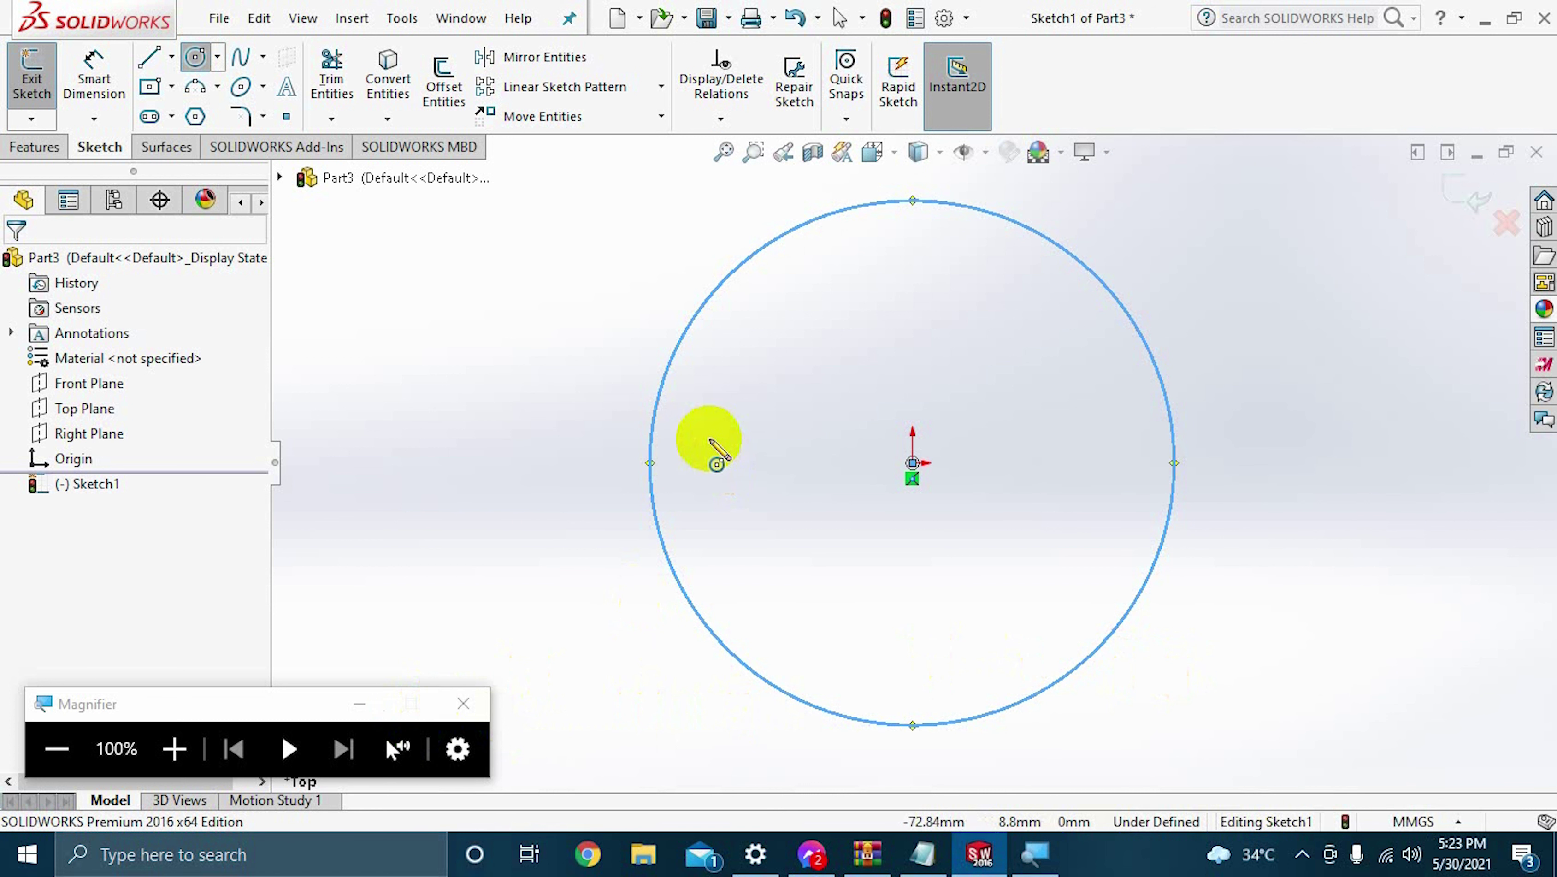
# Drop the Circle tool with Esc, switch to Isometric view with Ctrl+7, and magnify the screen.
pyautogui.press('Escape')
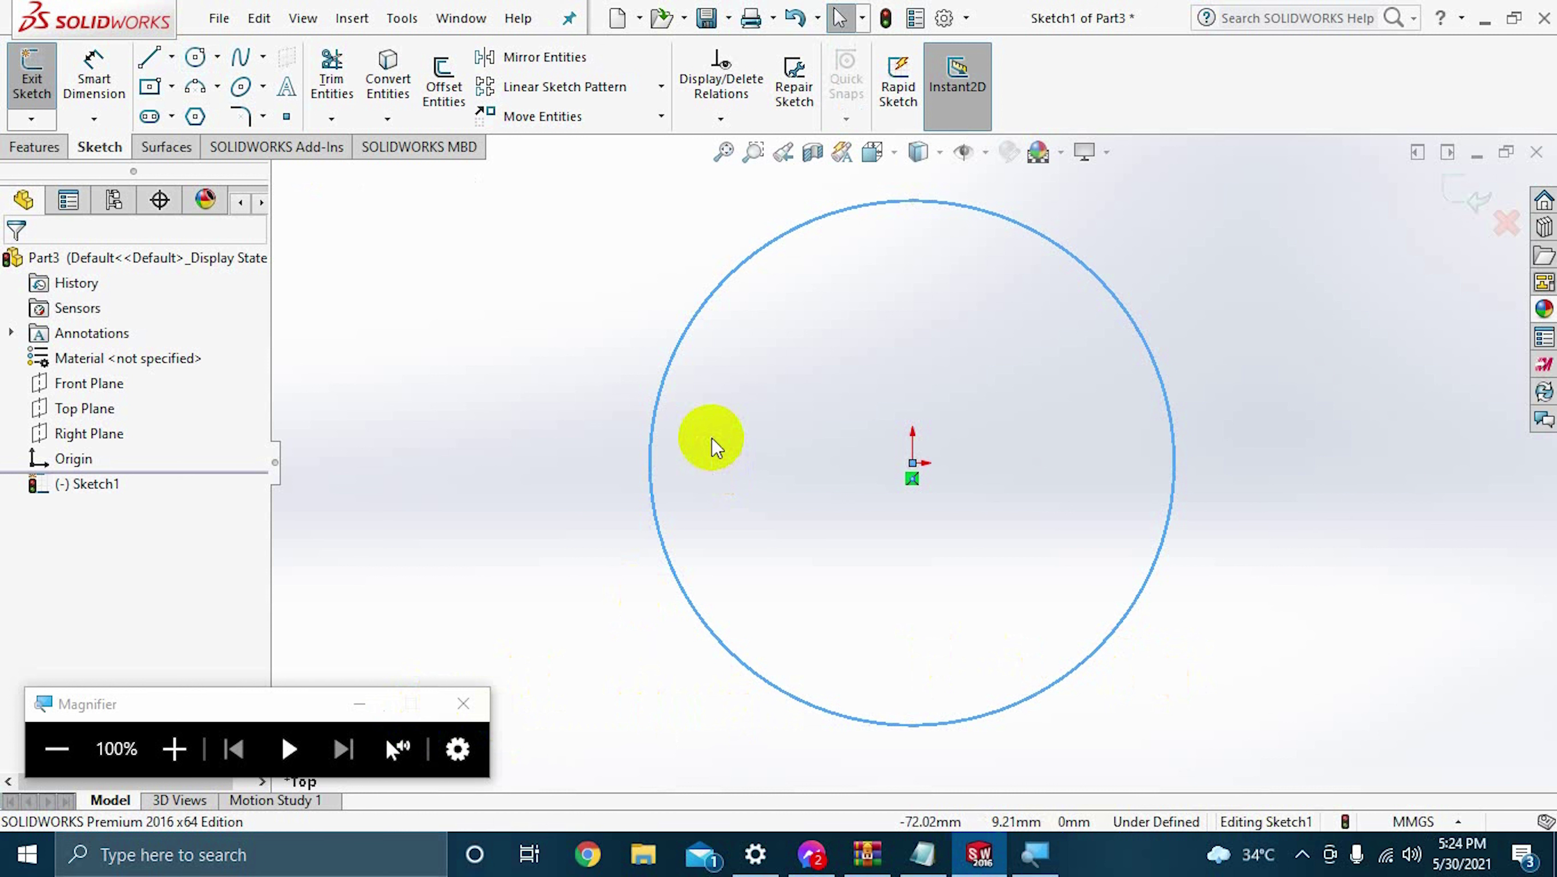
pyautogui.hotkey('ctrl', '7')
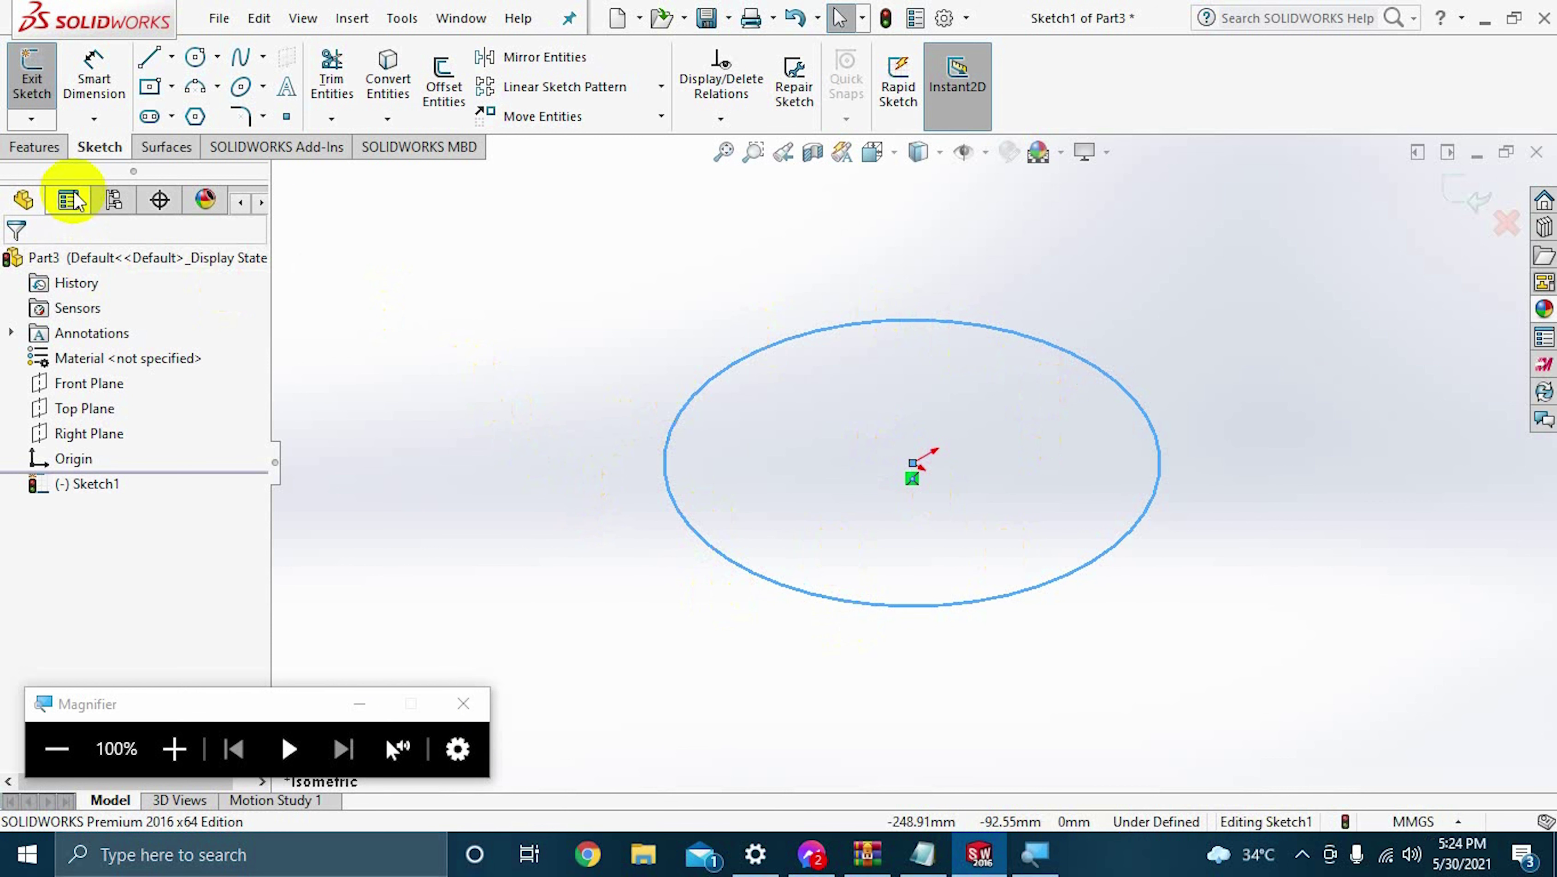
pyautogui.click(173, 748)
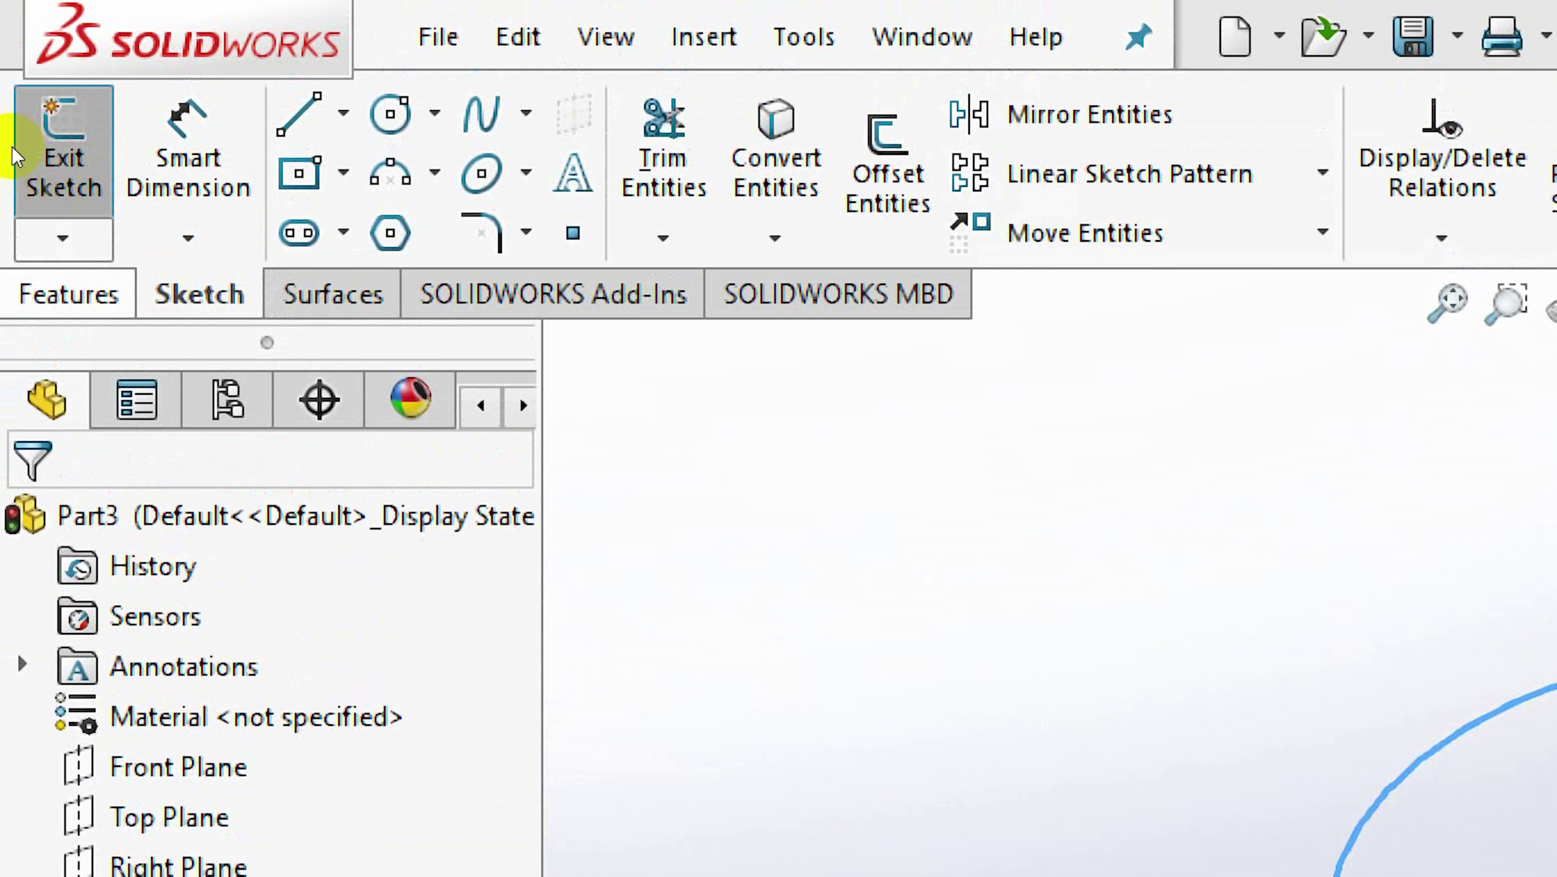
# Exit Sketch1 and Boss-Extrude the circle blind to 115.00 mm by dragging the depth handle.
pyautogui.click(13, 148)
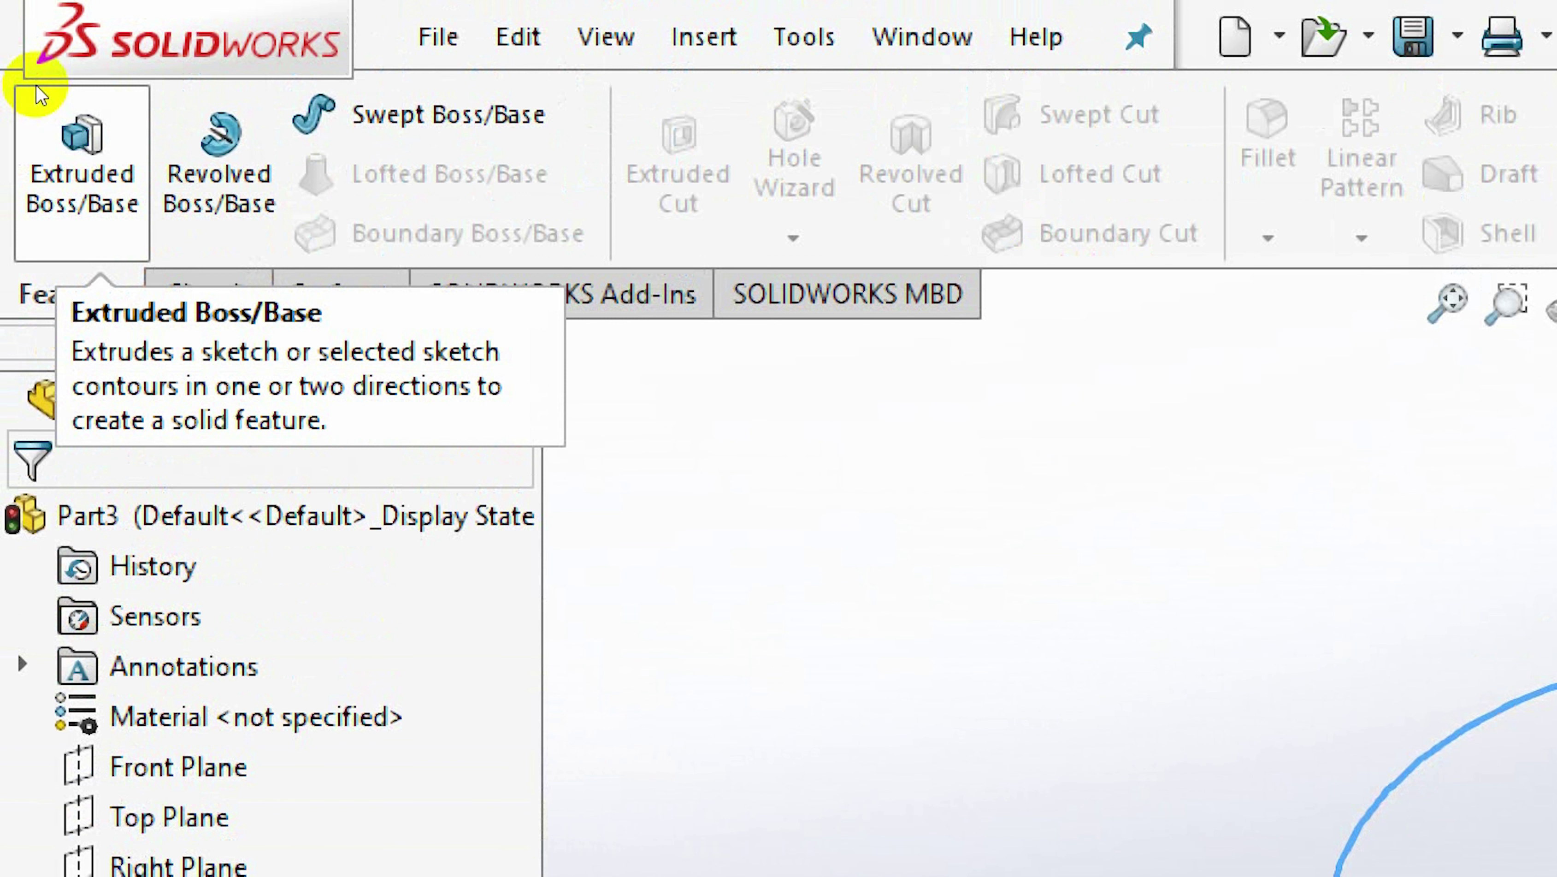
pyautogui.click(39, 89)
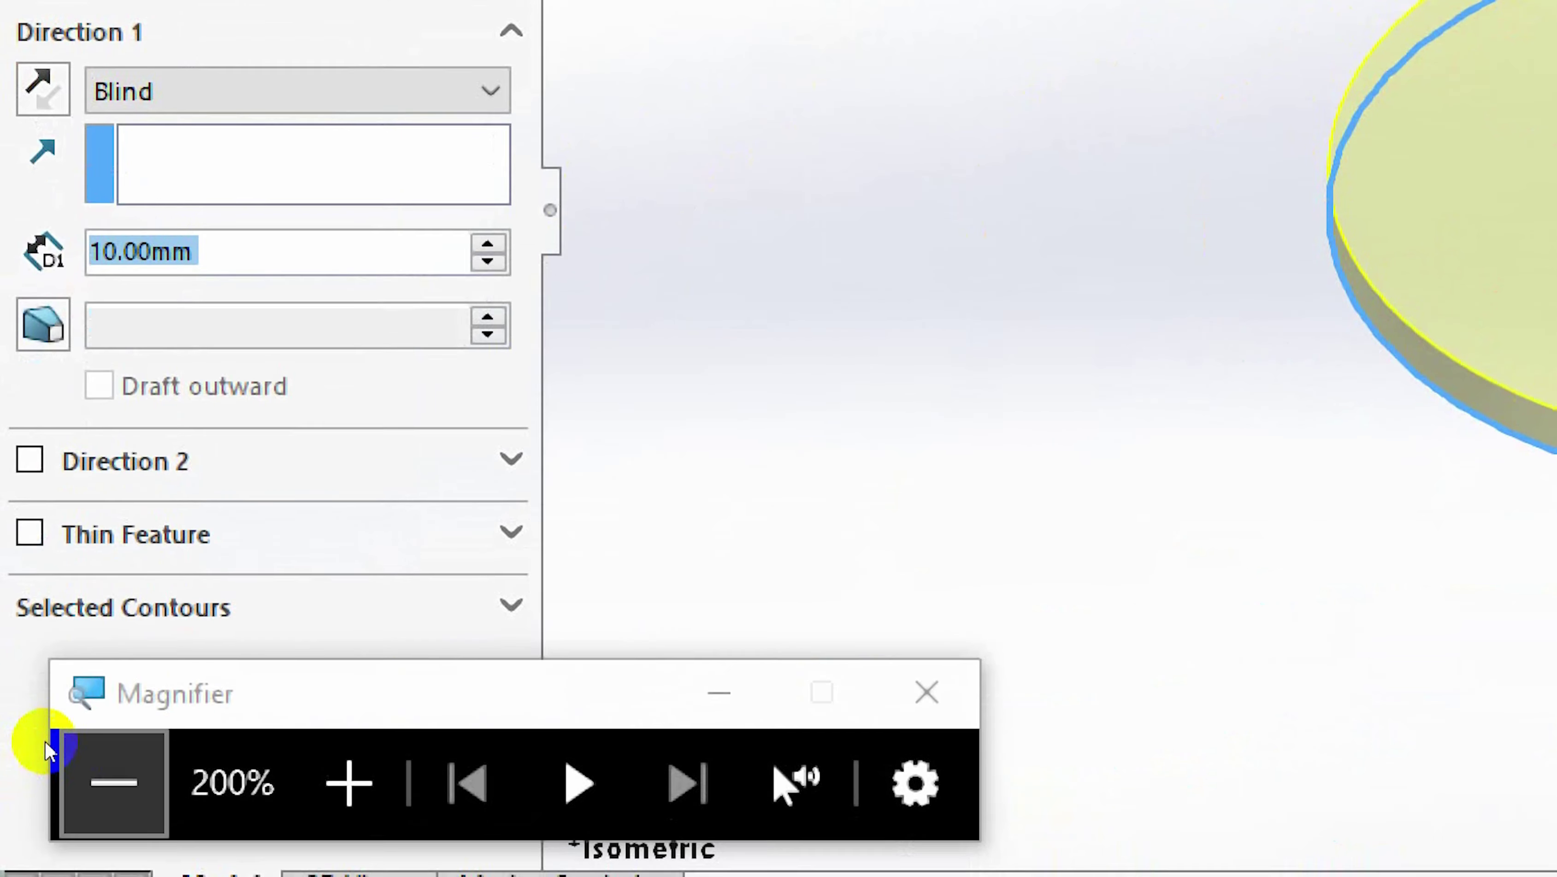
pyautogui.click(50, 749)
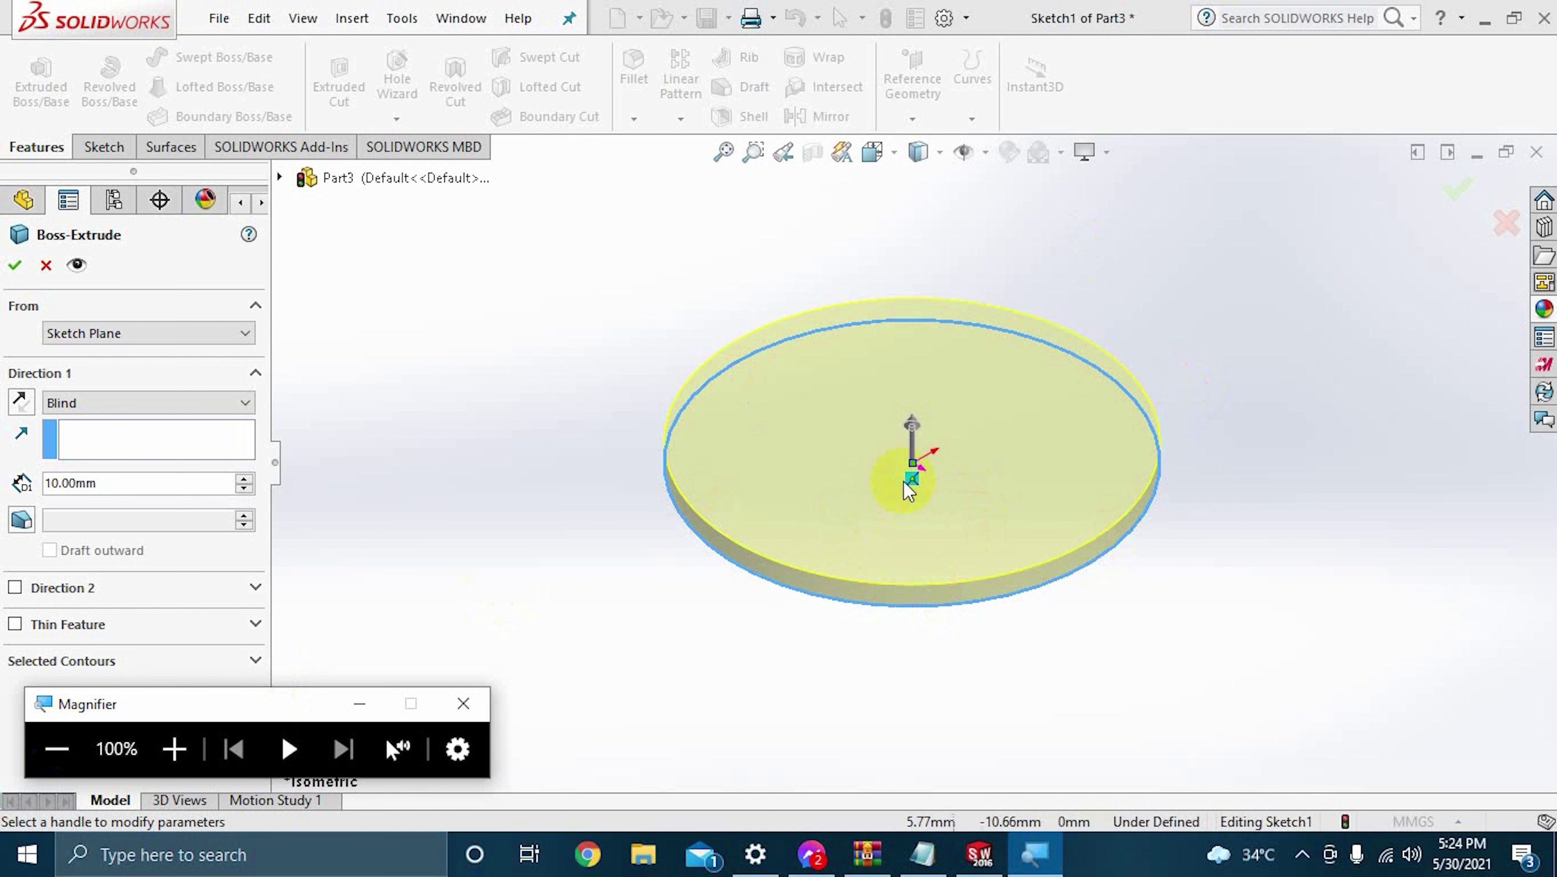
pyautogui.click(918, 428)
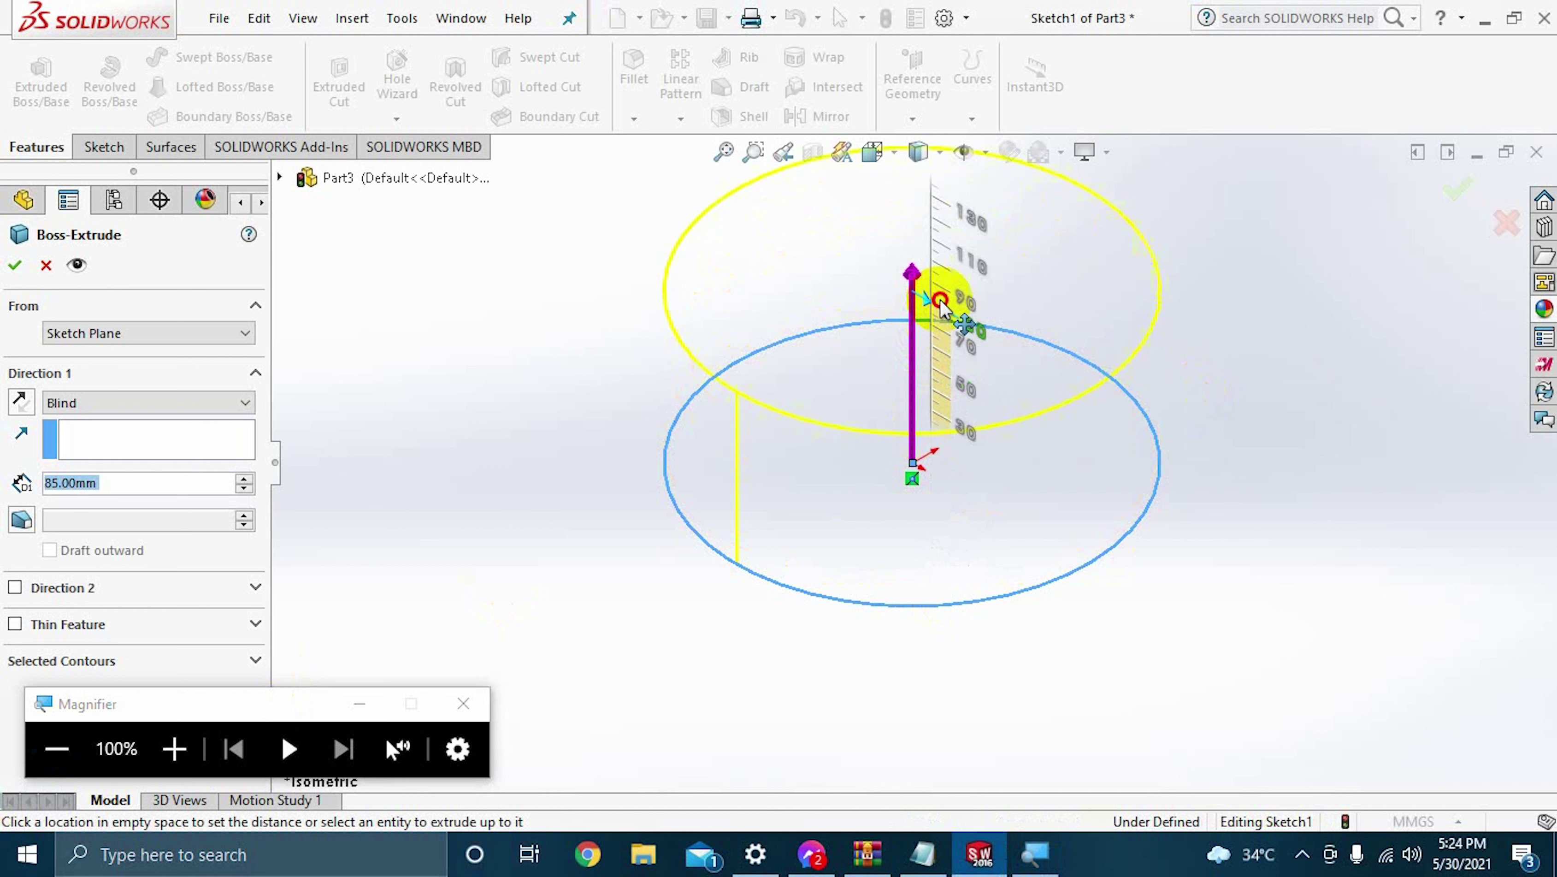
pyautogui.click(939, 253)
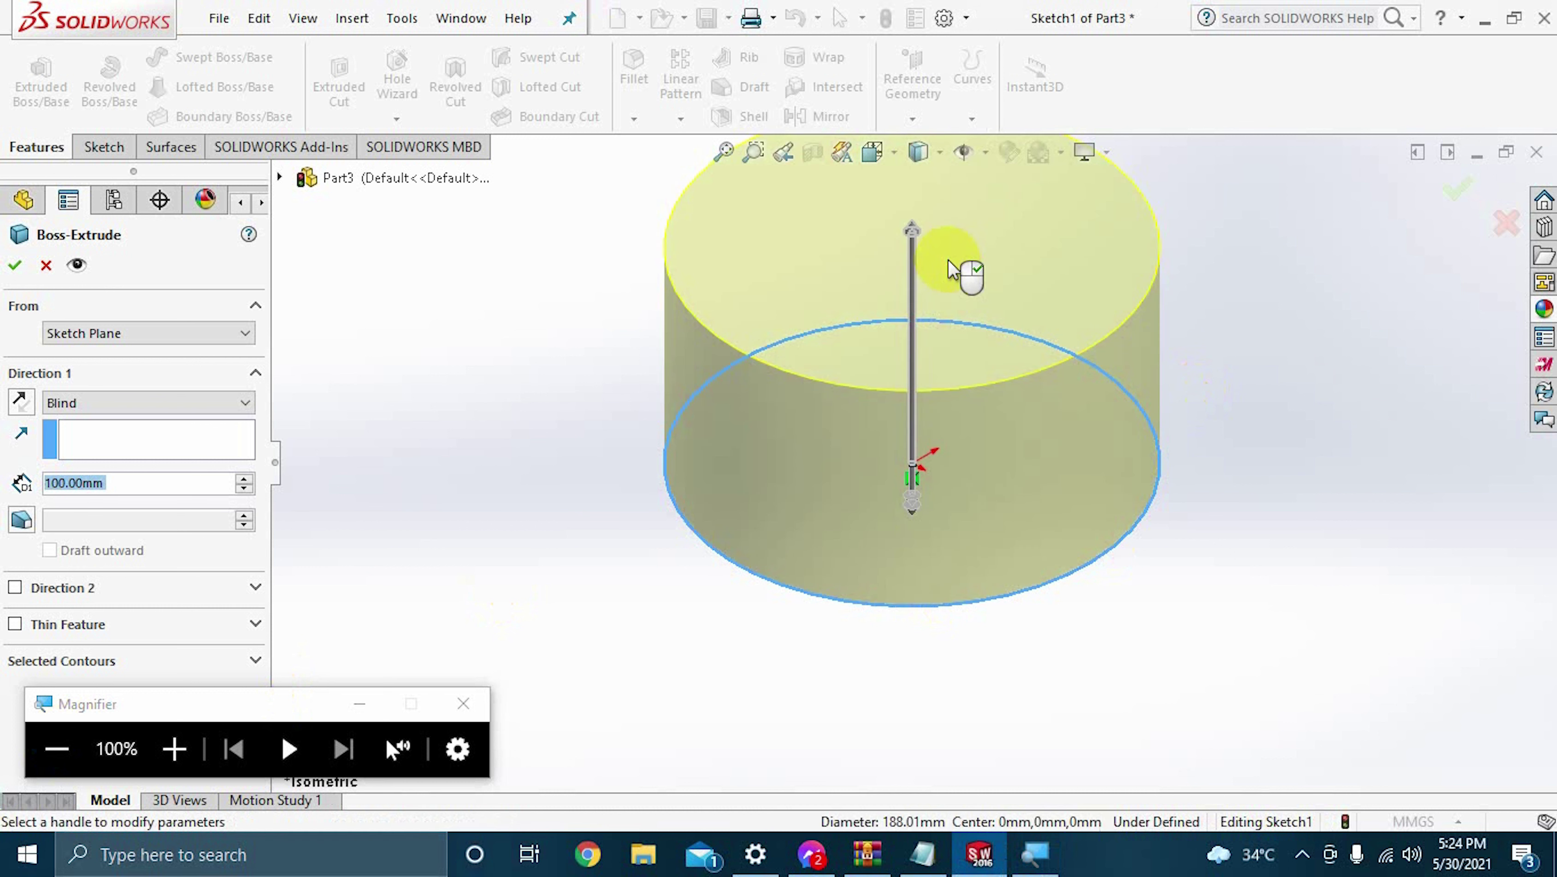
pyautogui.click(913, 231)
pyautogui.click(896, 707)
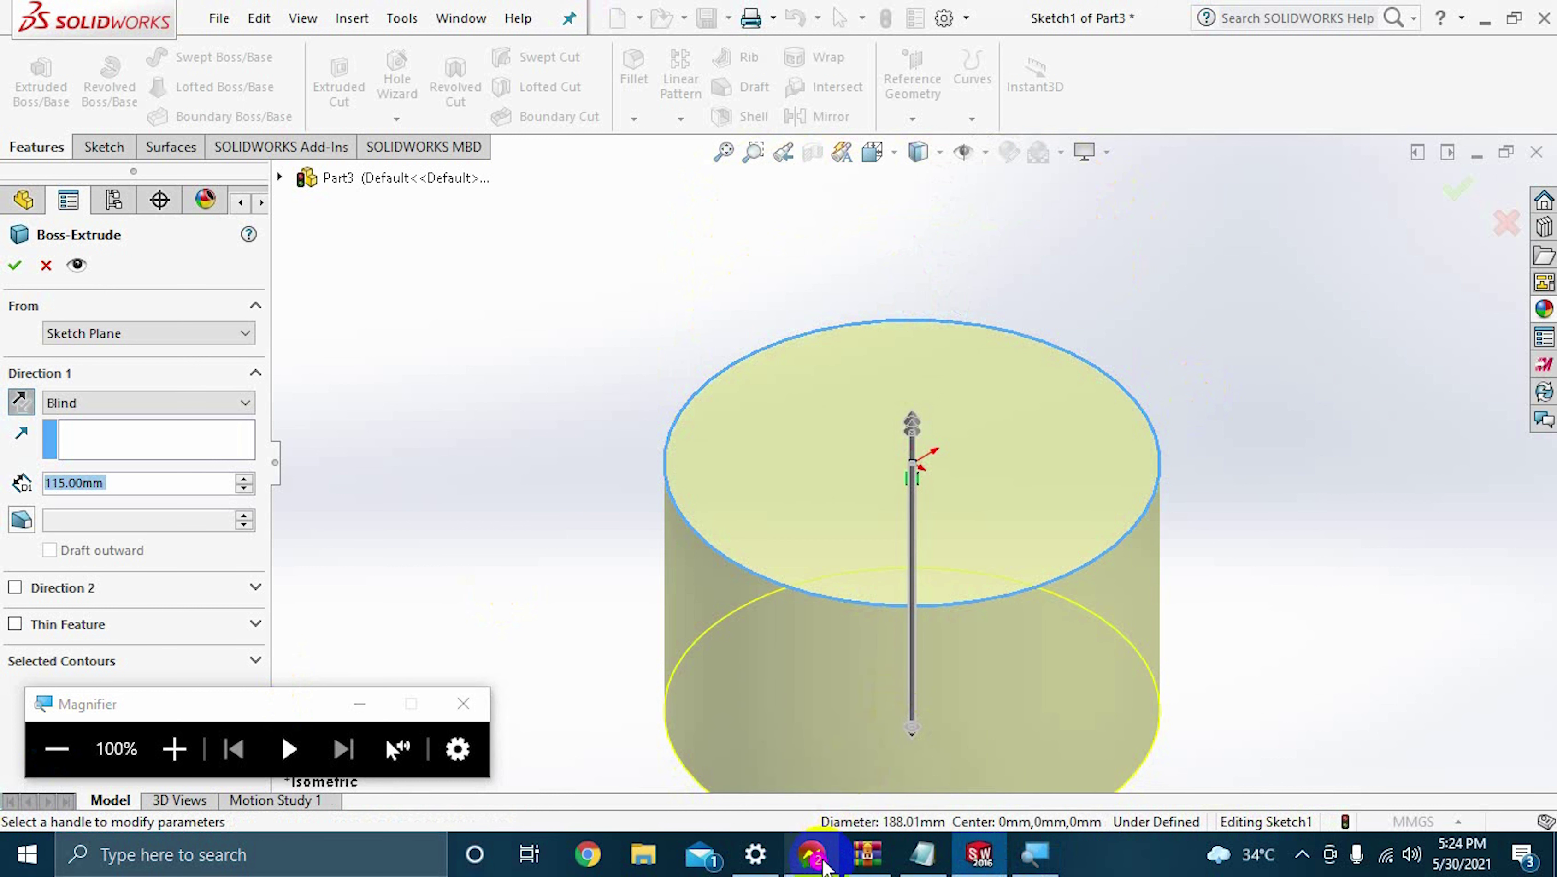
pyautogui.click(555, 442)
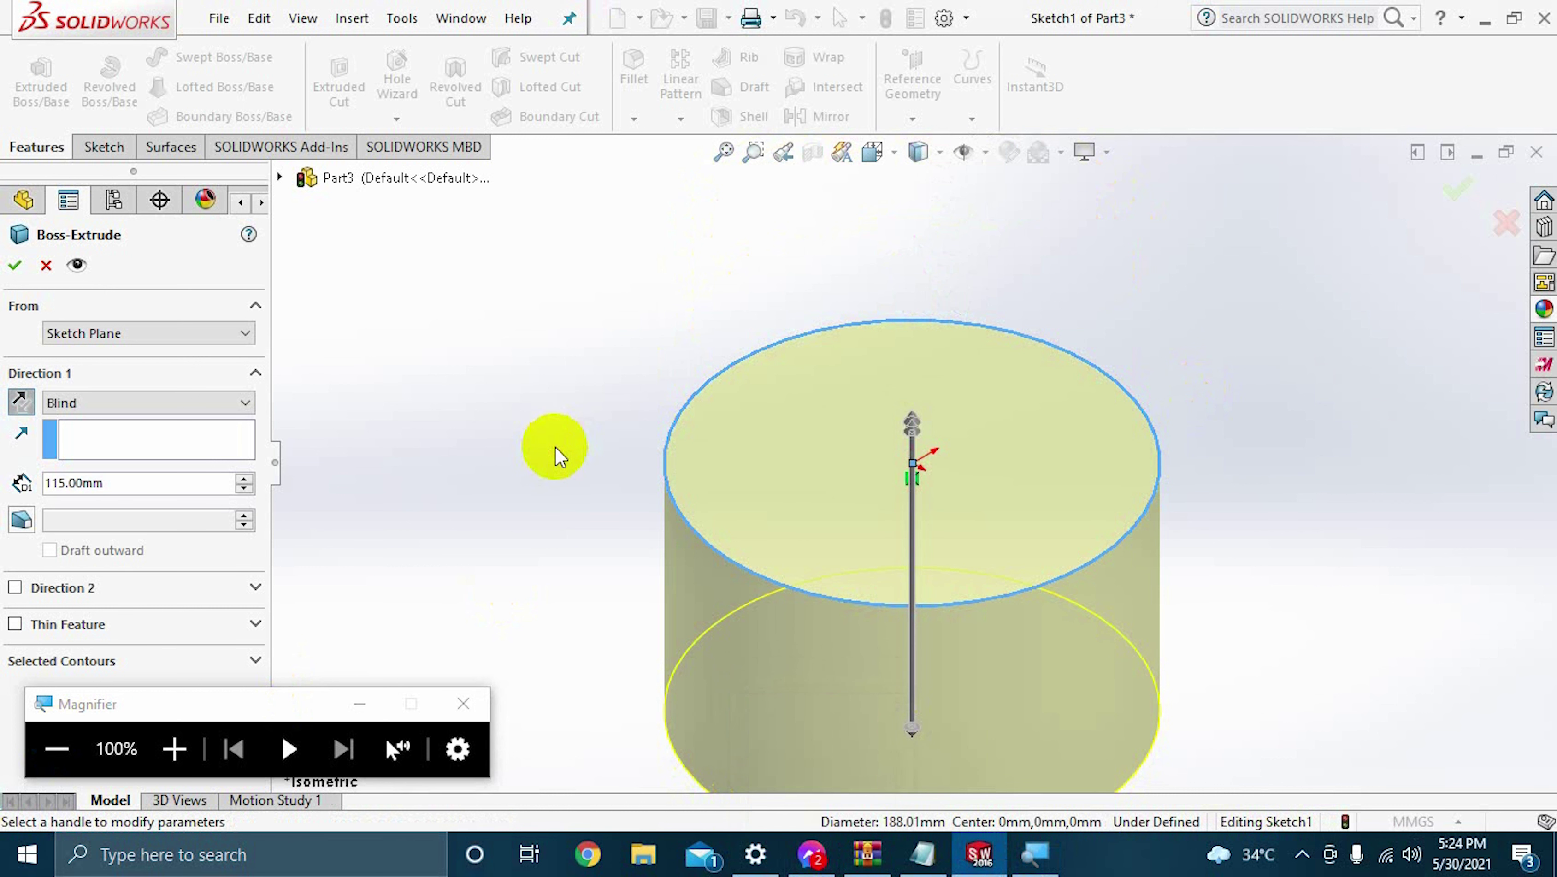
pyautogui.press('Return')
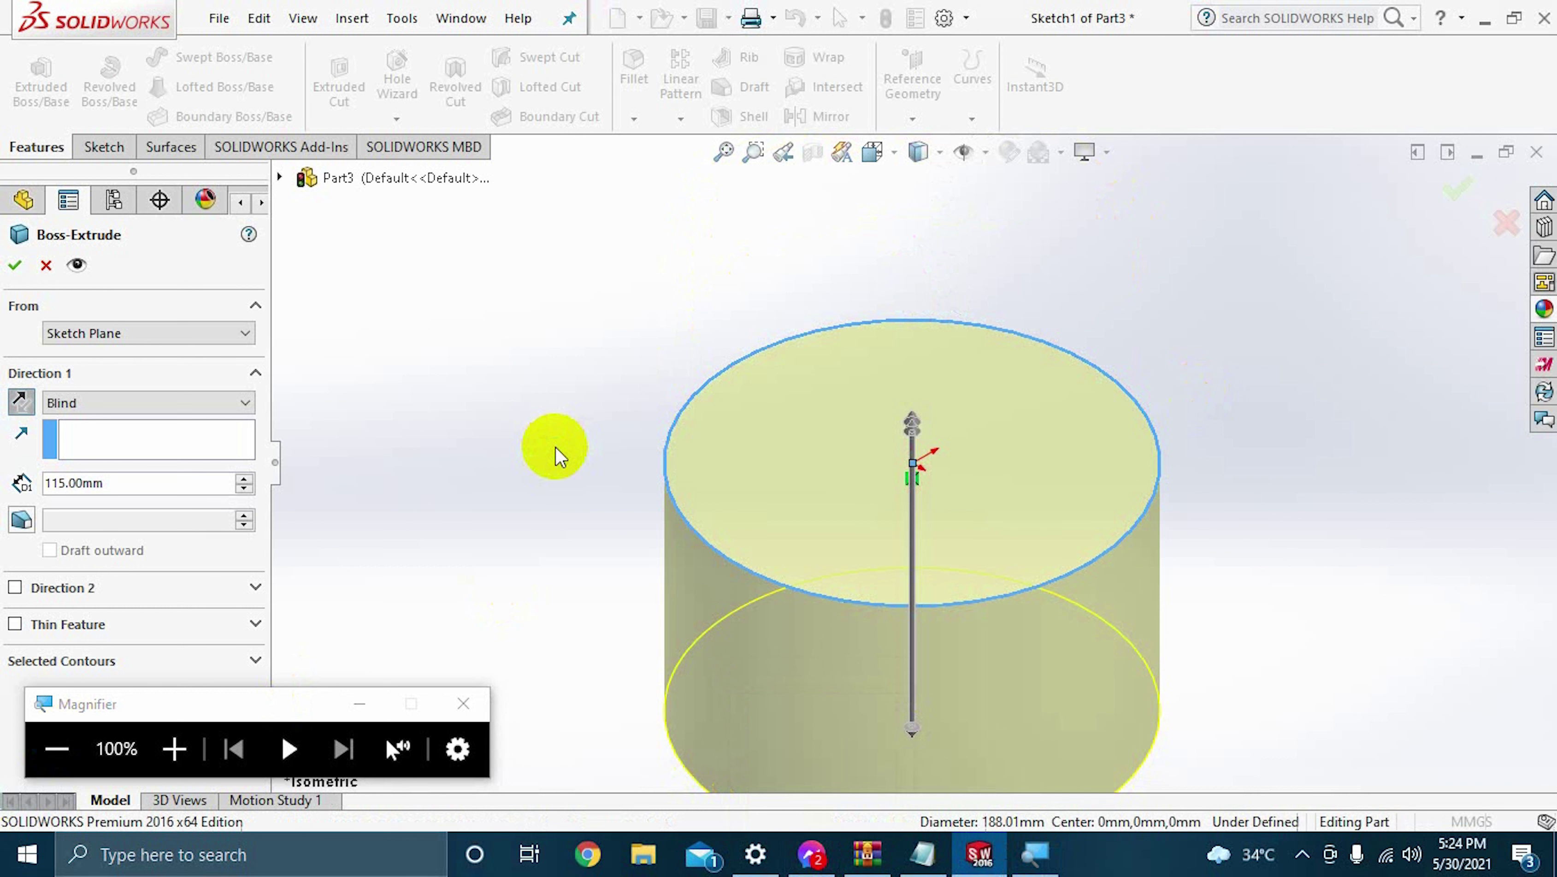
pyautogui.click(555, 446)
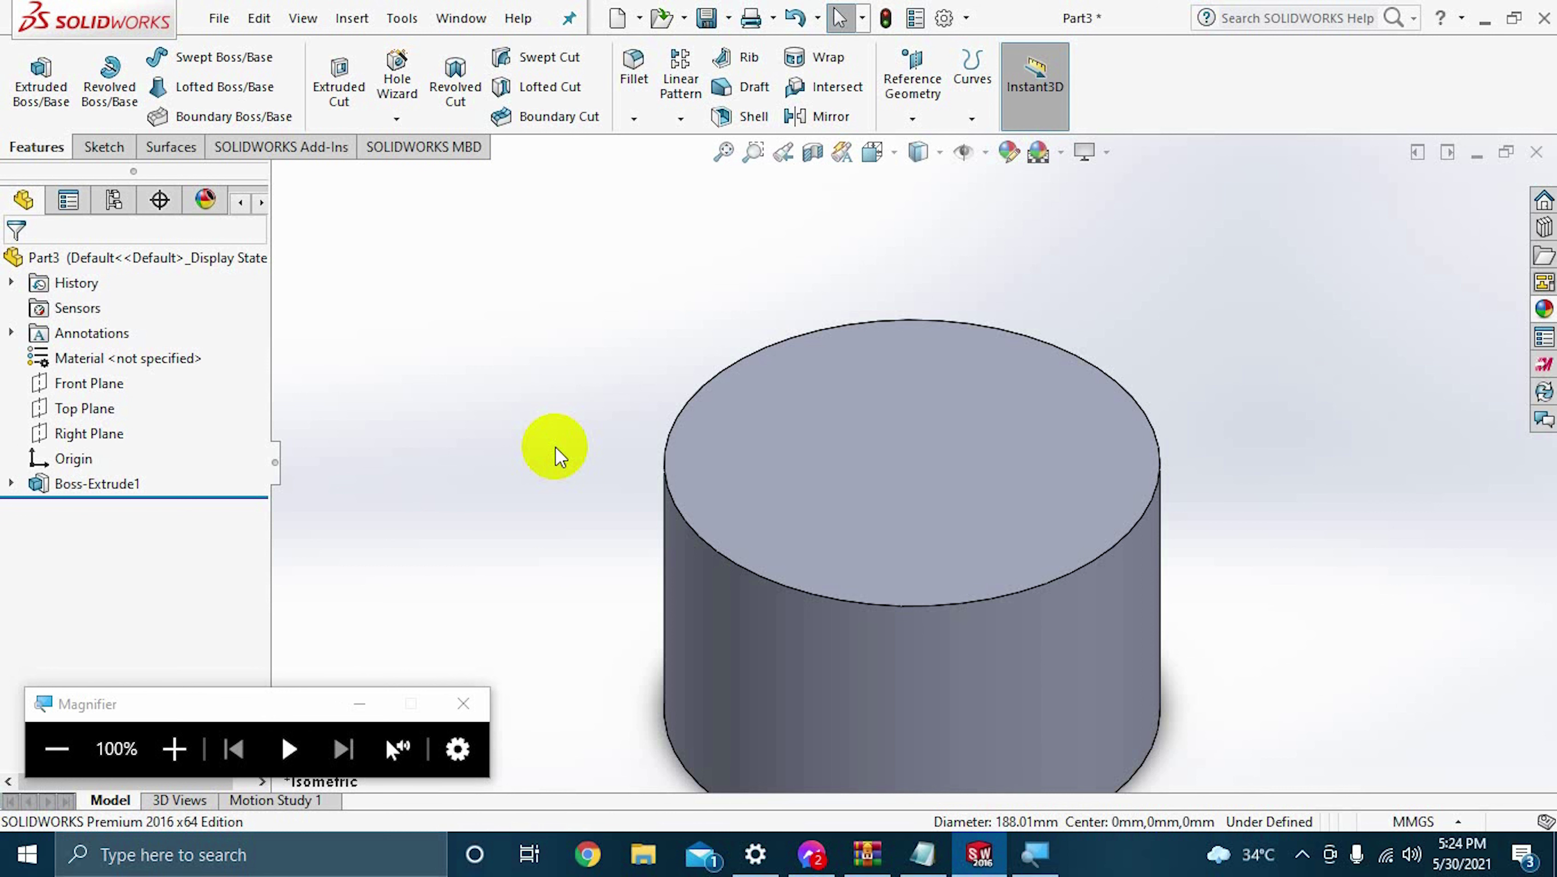
pyautogui.scroll(-3, 1034, 522)
pyautogui.scroll(3, 1020, 502)
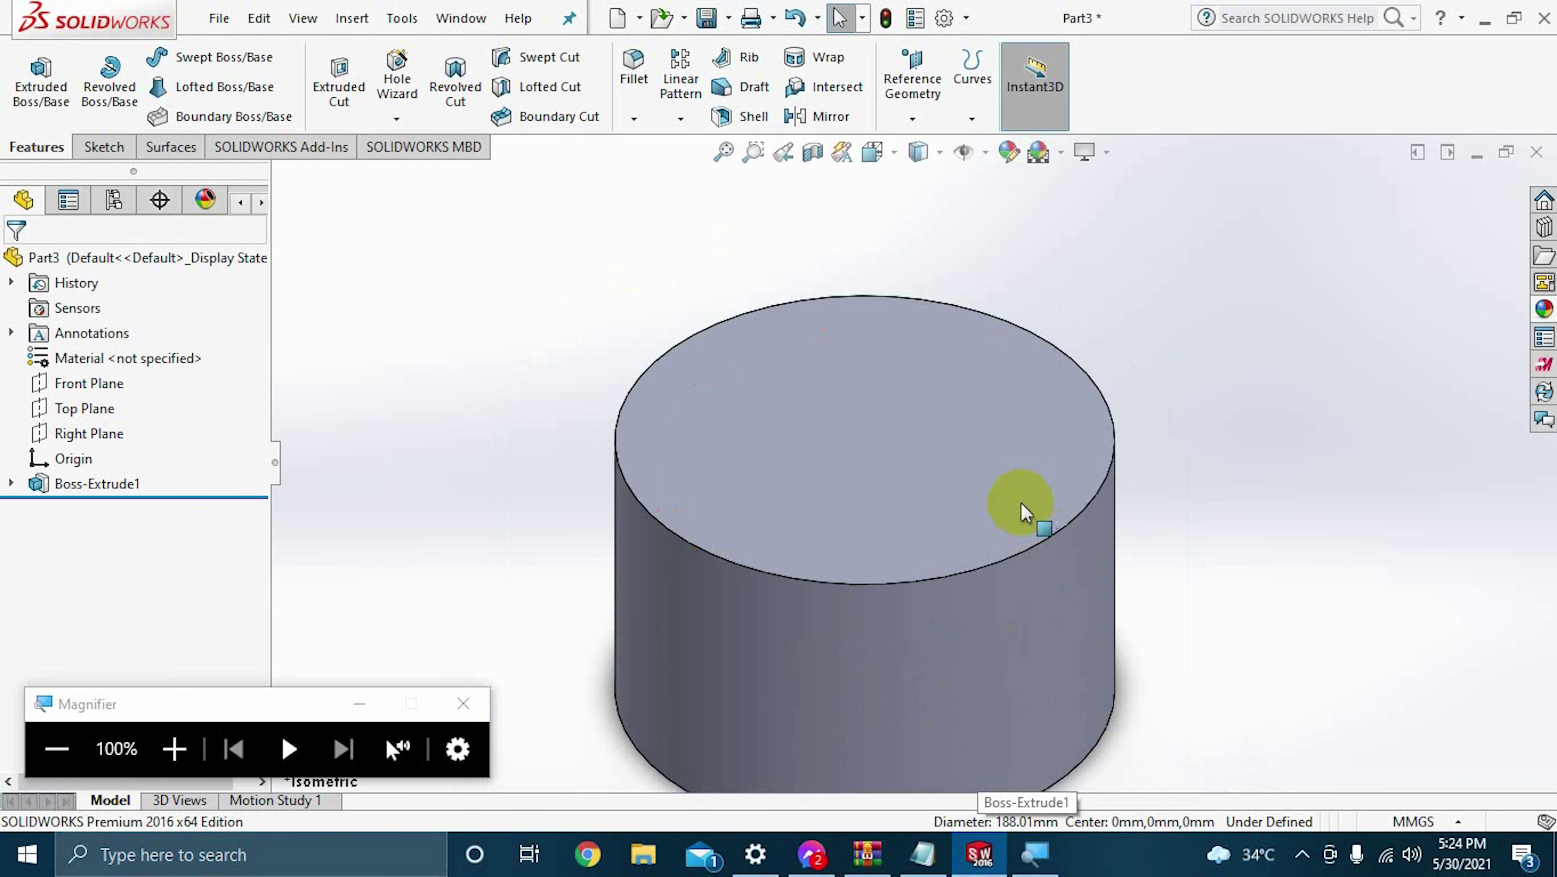
pyautogui.scroll(3, 1020, 503)
pyautogui.scroll(-1, 906, 535)
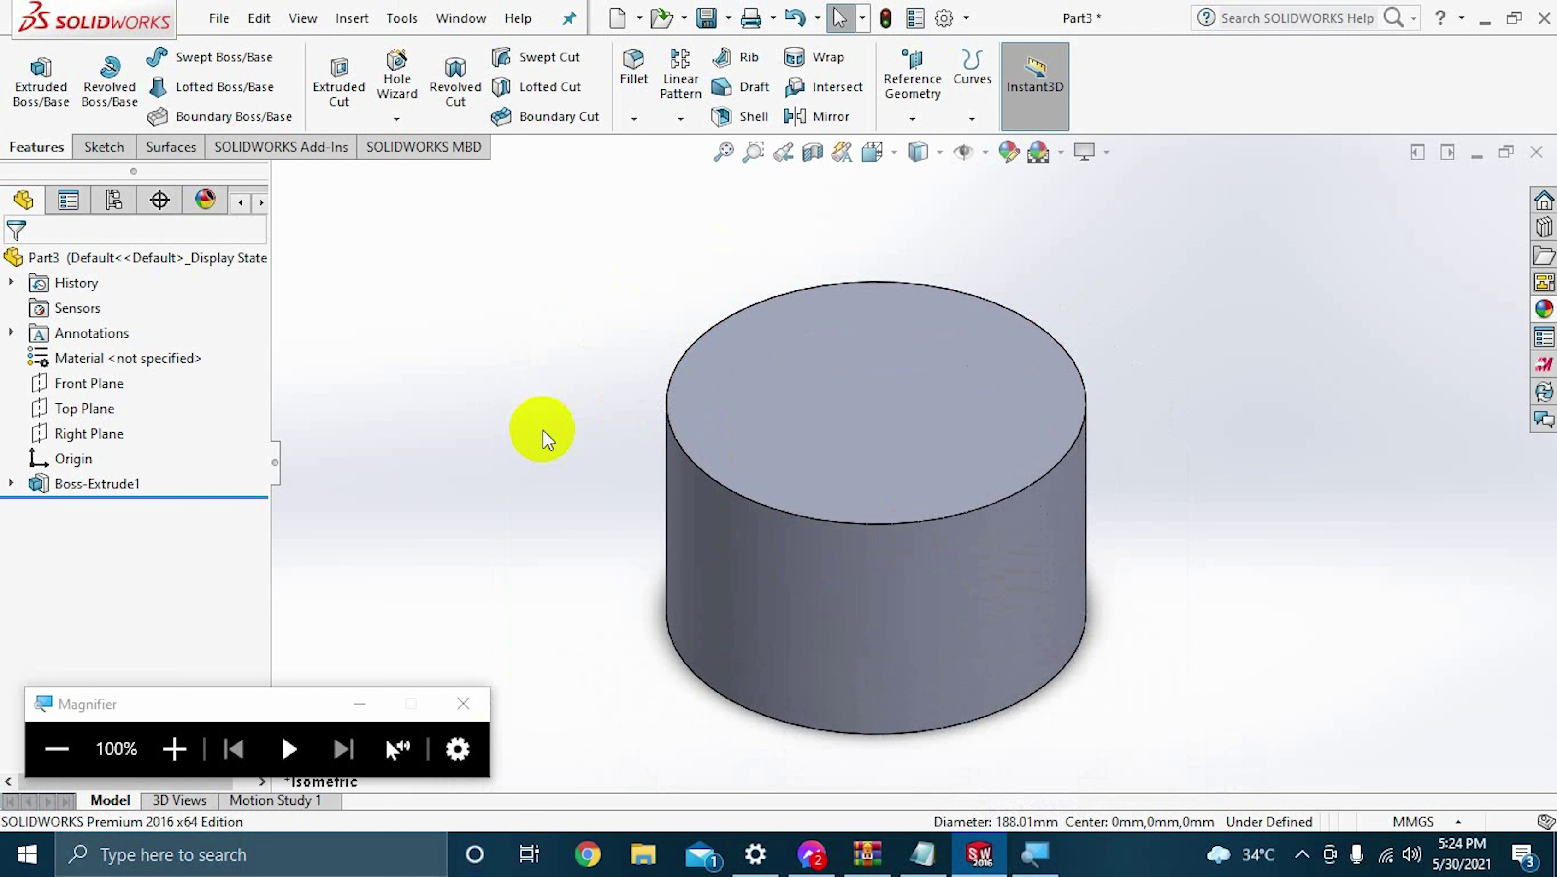